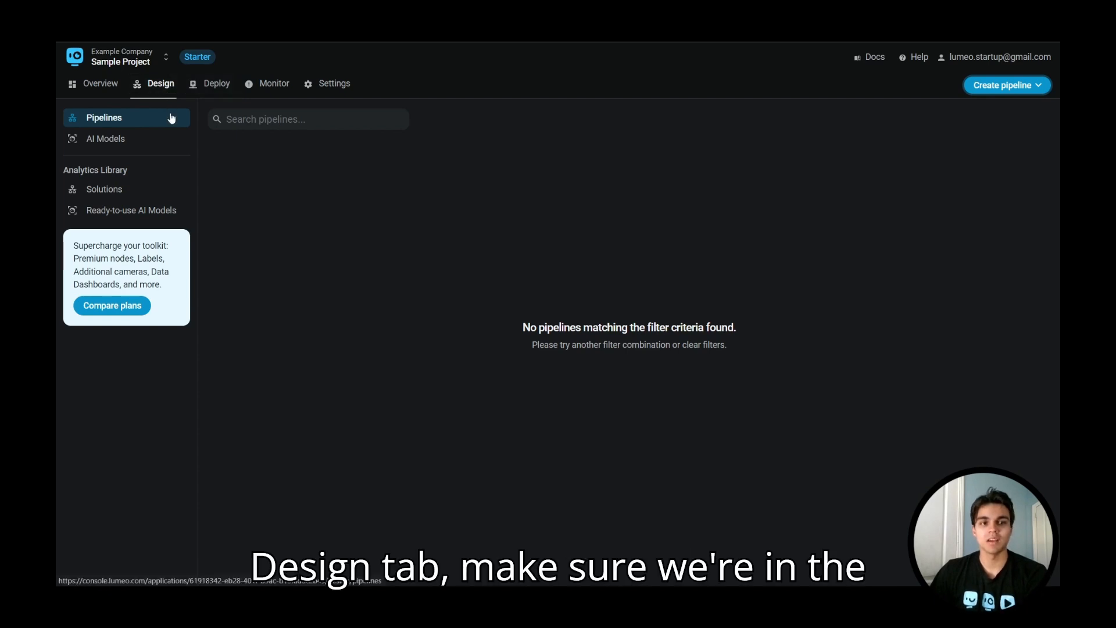
# Create a new pipeline from scratch instead of starting from a template
pyautogui.click(1001, 87)
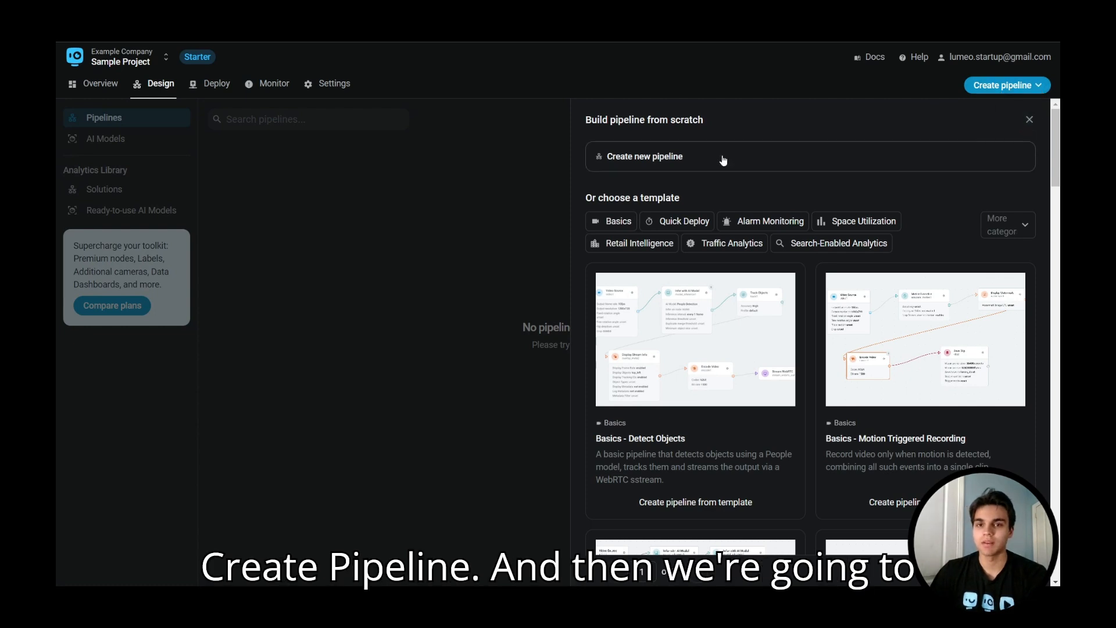
pyautogui.click(642, 161)
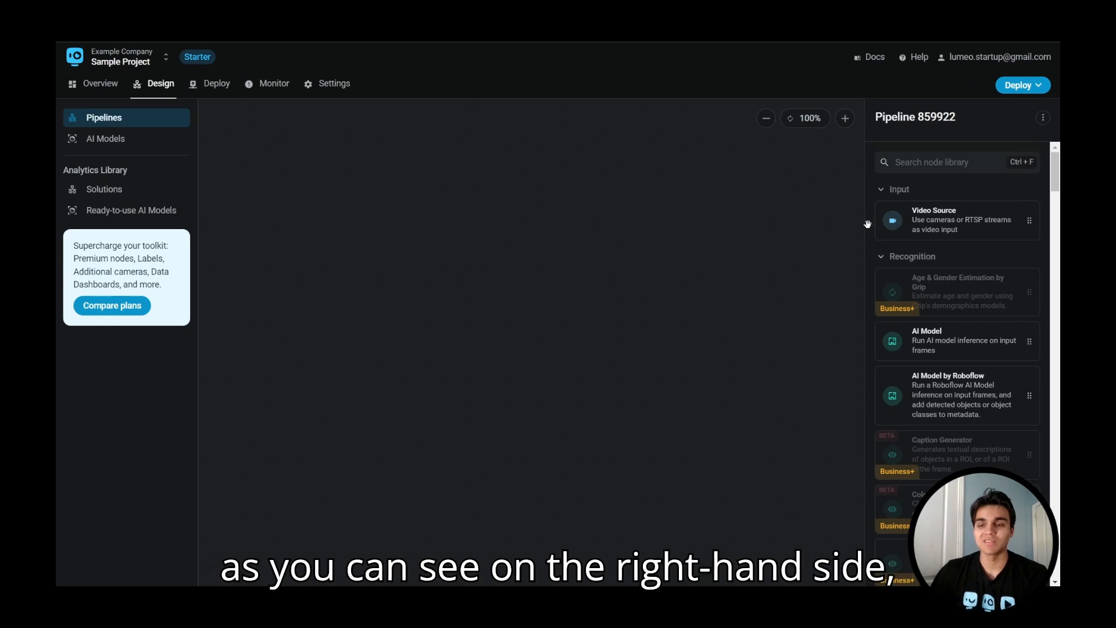
# Add a Video Source node from the Input category to the left part of the empty pipeline canvas
pyautogui.scroll(-15, 993, 239)
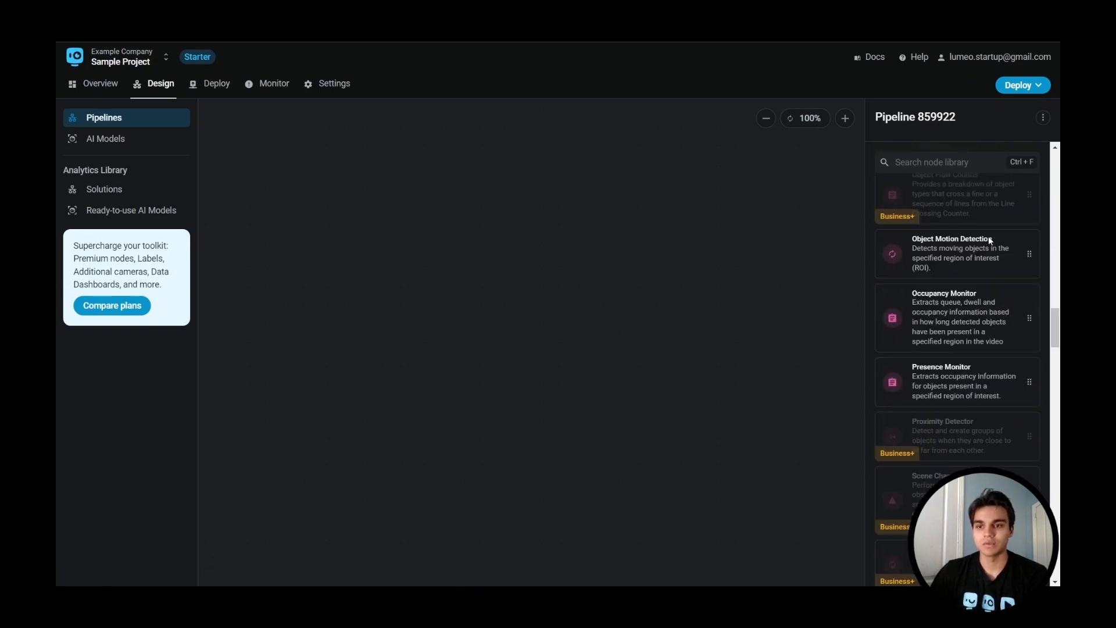
pyautogui.scroll(-15, 988, 236)
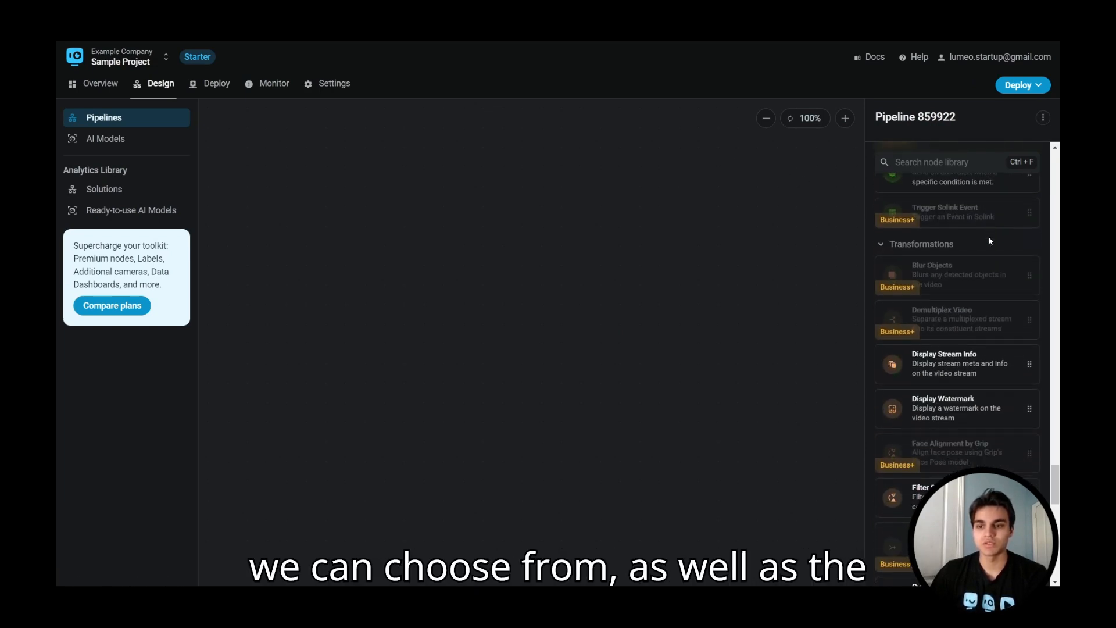
pyautogui.scroll(12, 988, 236)
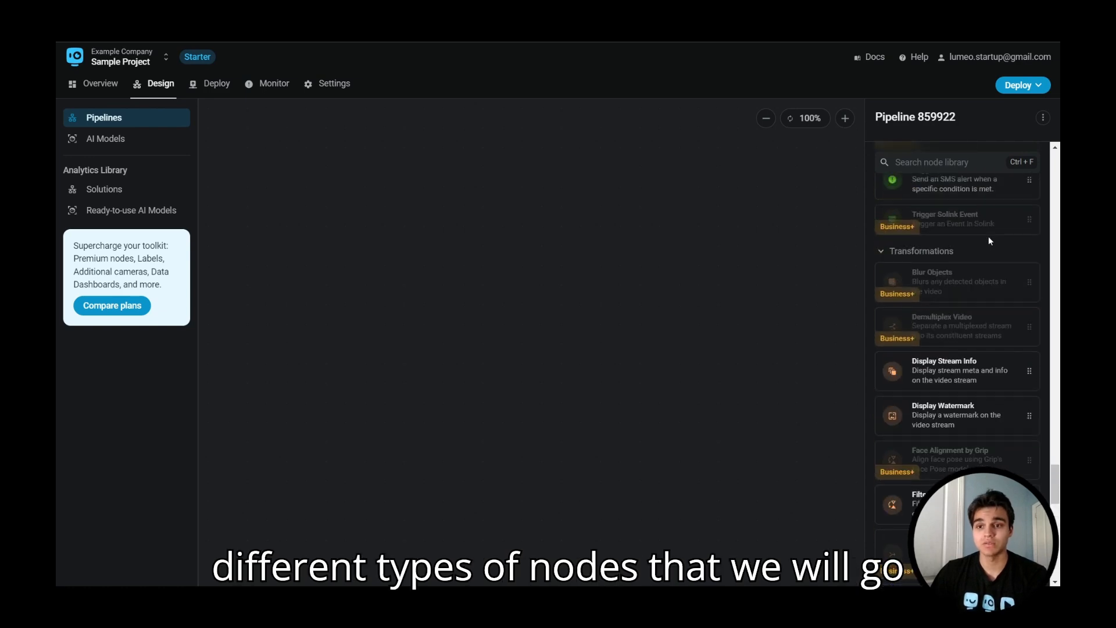
pyautogui.scroll(15, 988, 236)
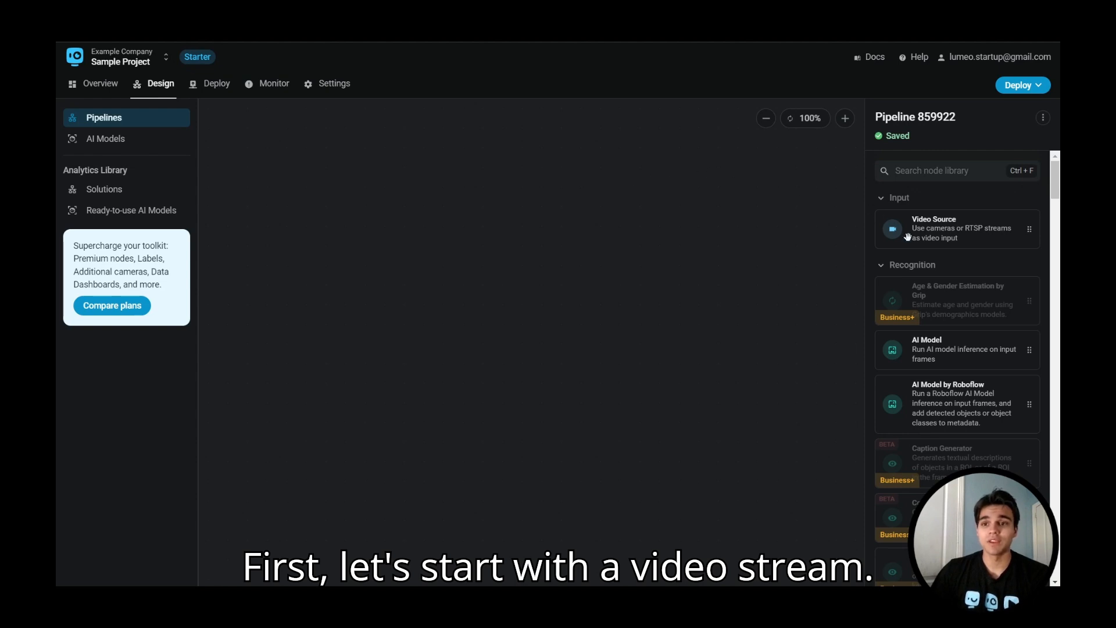
pyautogui.moveTo(920, 230); pyautogui.dragTo(347, 241)
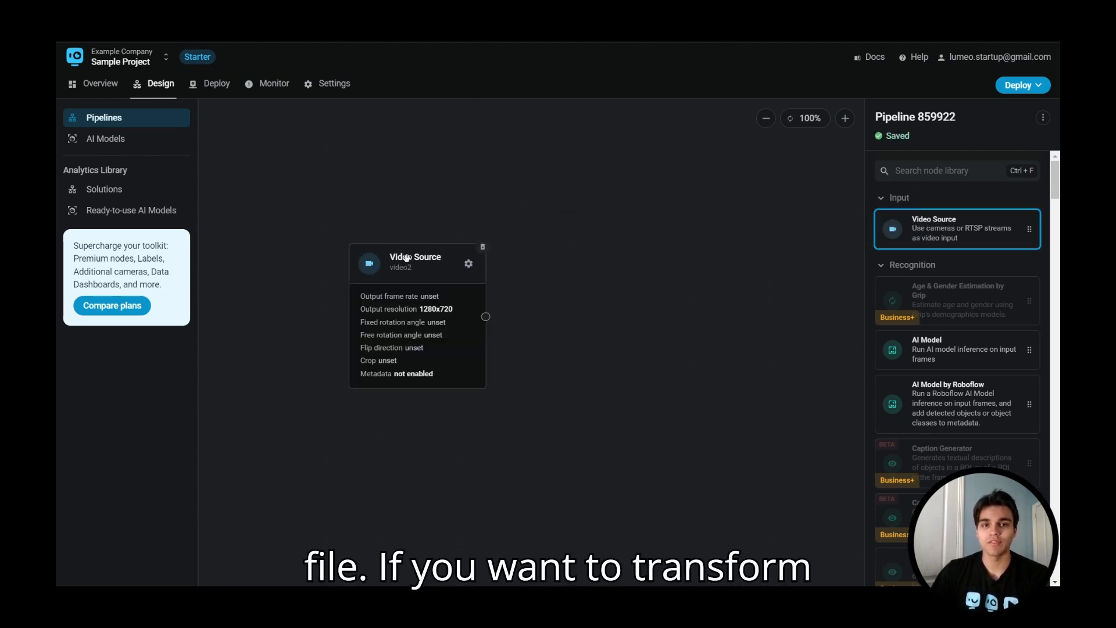
pyautogui.moveTo(481, 250); pyautogui.dragTo(435, 250)
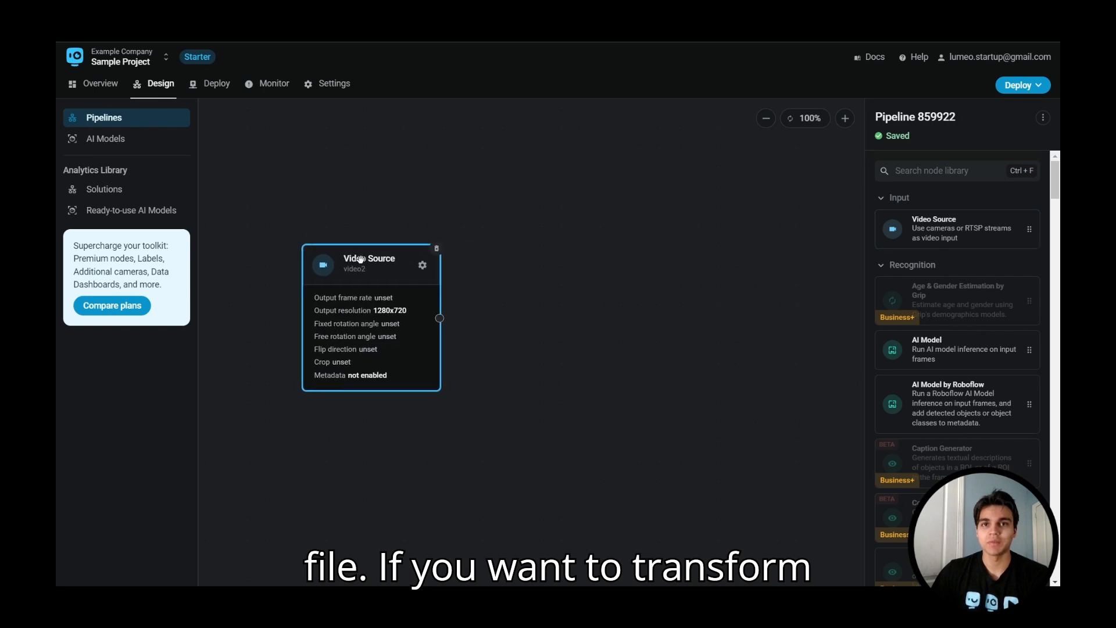
# Review the Video Source node's settings, including frame rate, metadata, output resolution, rotation, flip, crop and deploy instructions
pyautogui.click(419, 264)
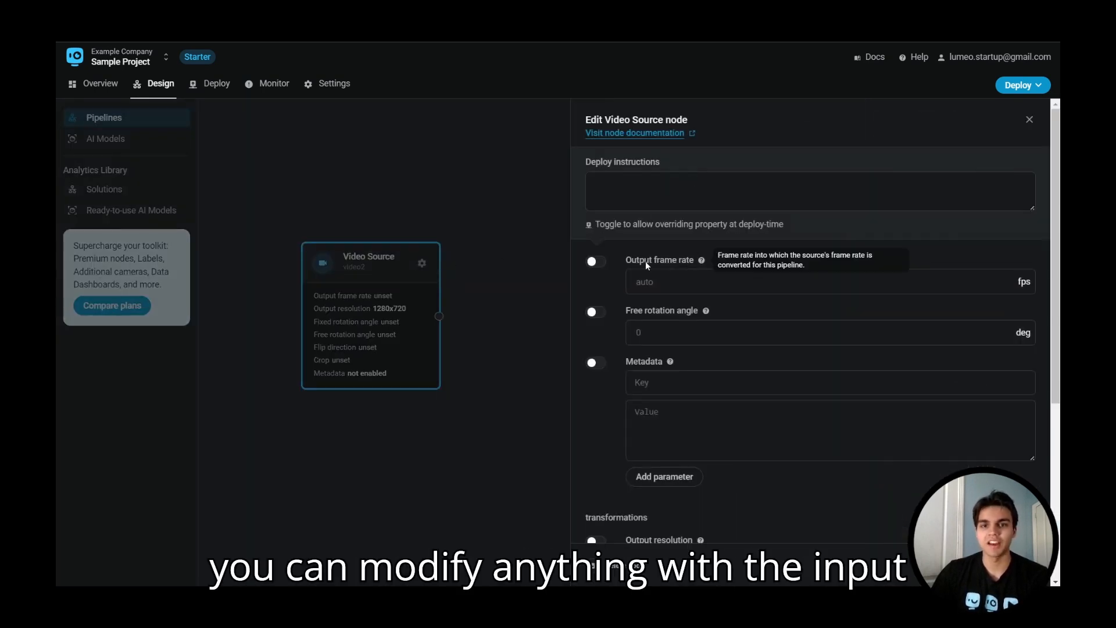
pyautogui.scroll(-4, 666, 281)
pyautogui.scroll(-1, 667, 285)
pyautogui.scroll(1, 727, 339)
pyautogui.moveTo(639, 390)
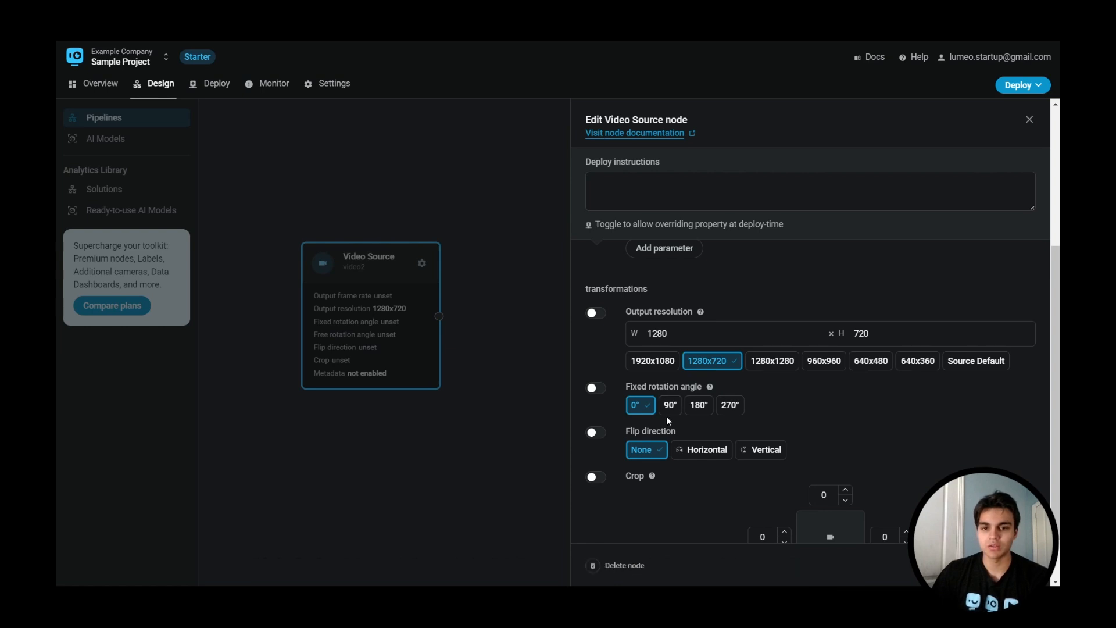
pyautogui.scroll(3, 660, 430)
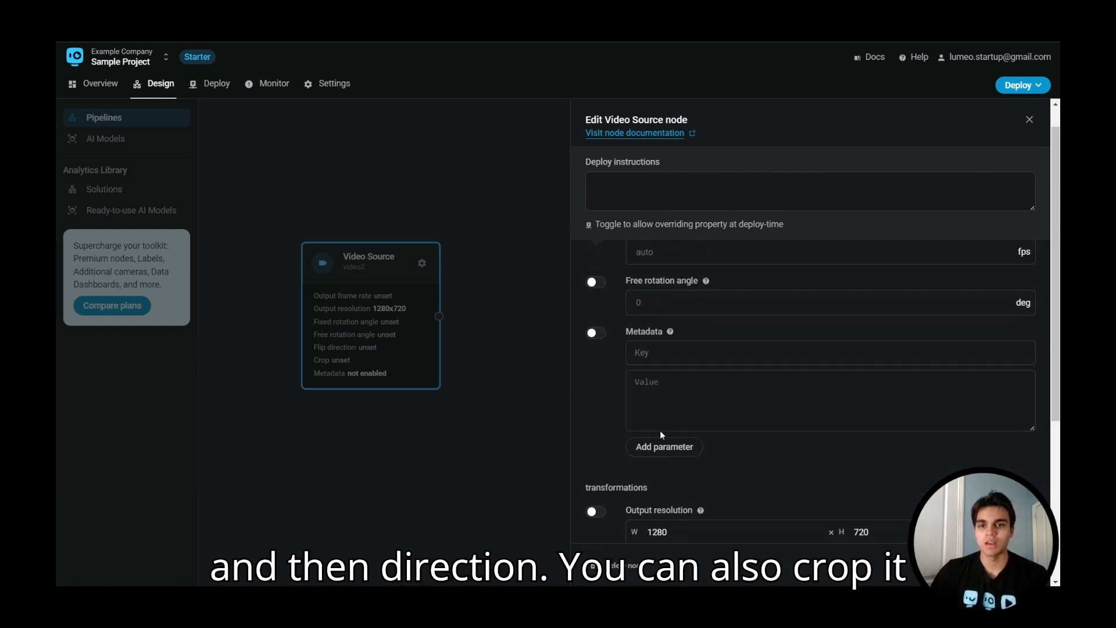
pyautogui.scroll(-4, 660, 430)
pyautogui.scroll(5, 683, 424)
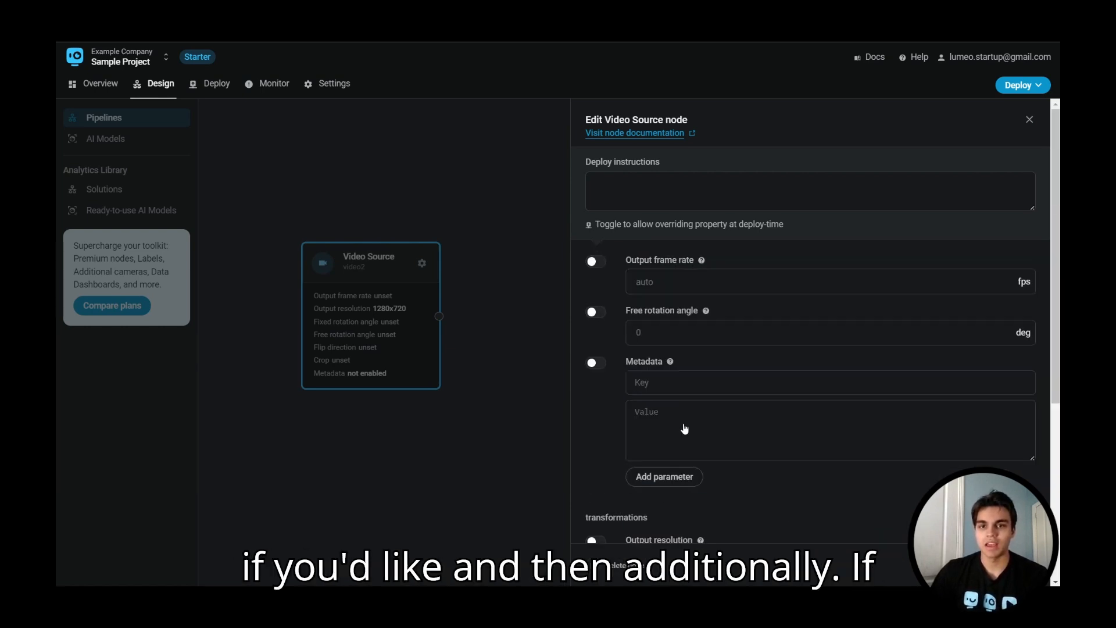
pyautogui.click(699, 194)
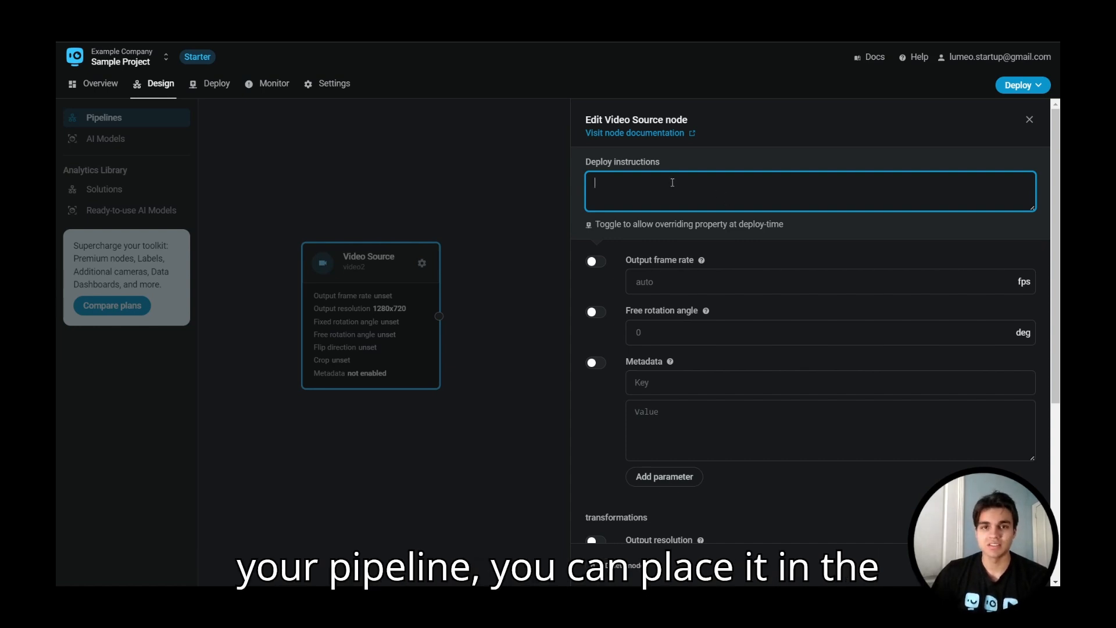
pyautogui.press('Escape')
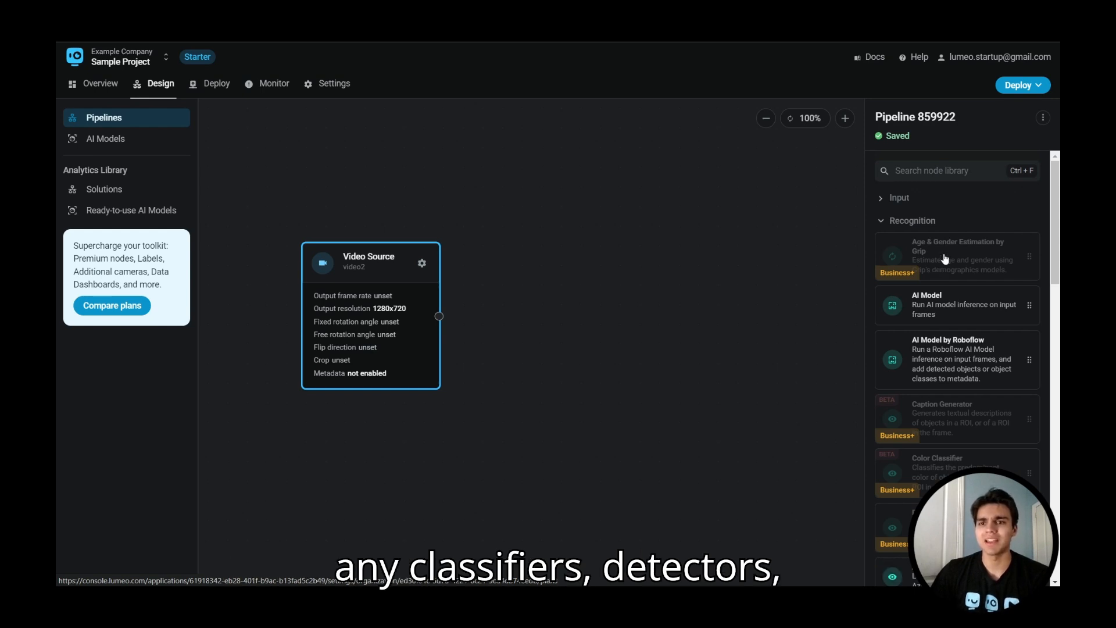
# Look through the Recognition nodes in the node library, including face recognition, license plate and AI lookup nodes
pyautogui.scroll(-2, 925, 235)
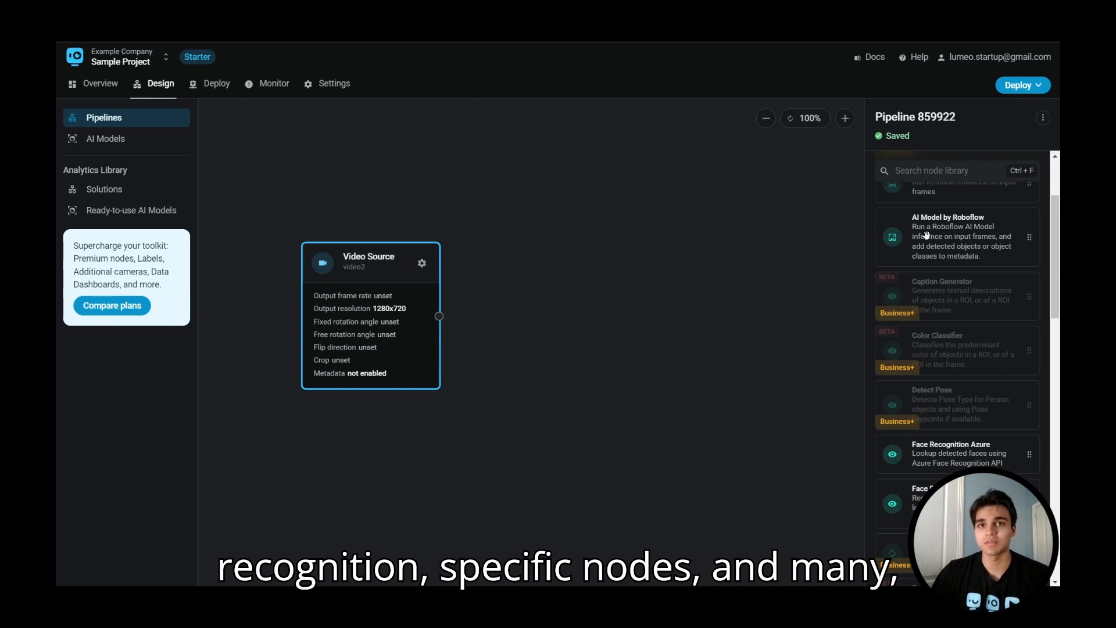
pyautogui.scroll(-1, 926, 235)
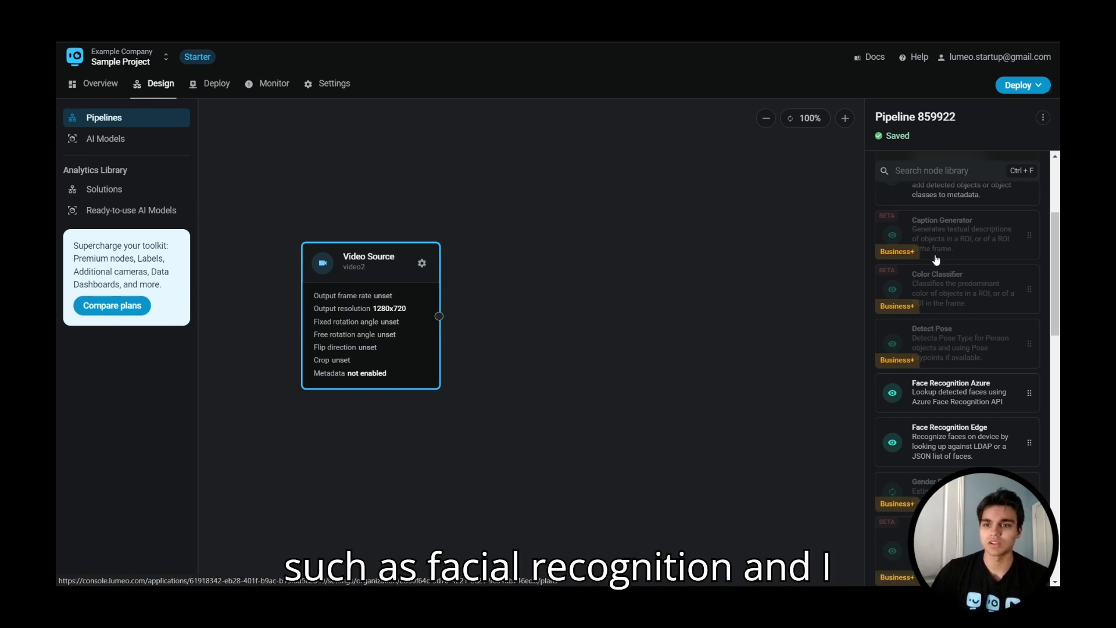
pyautogui.scroll(-10, 958, 398)
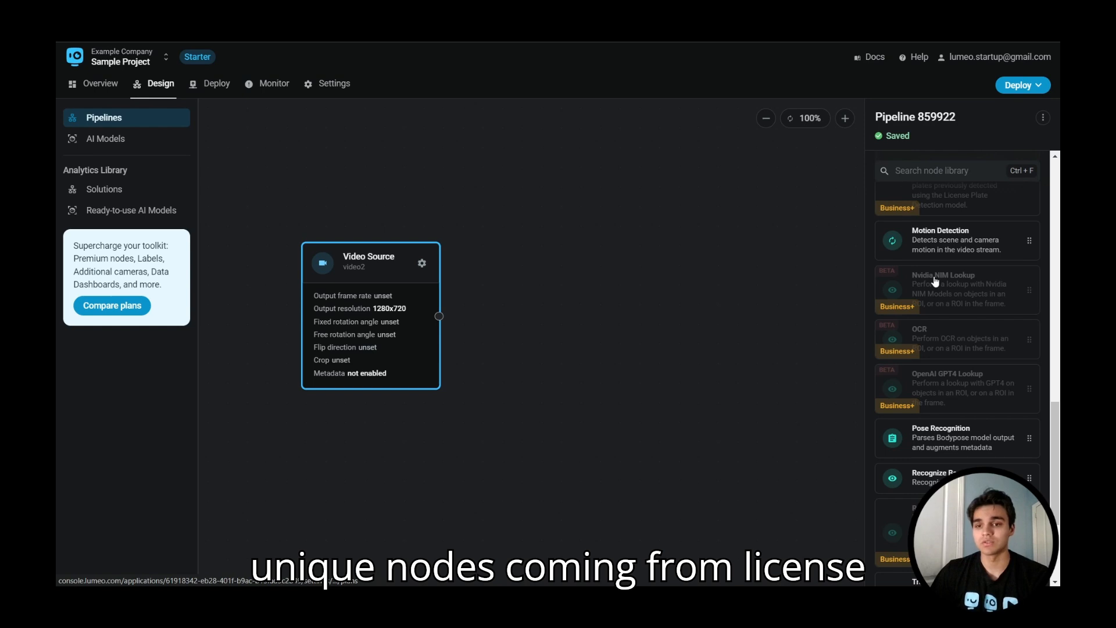
pyautogui.scroll(-3, 935, 282)
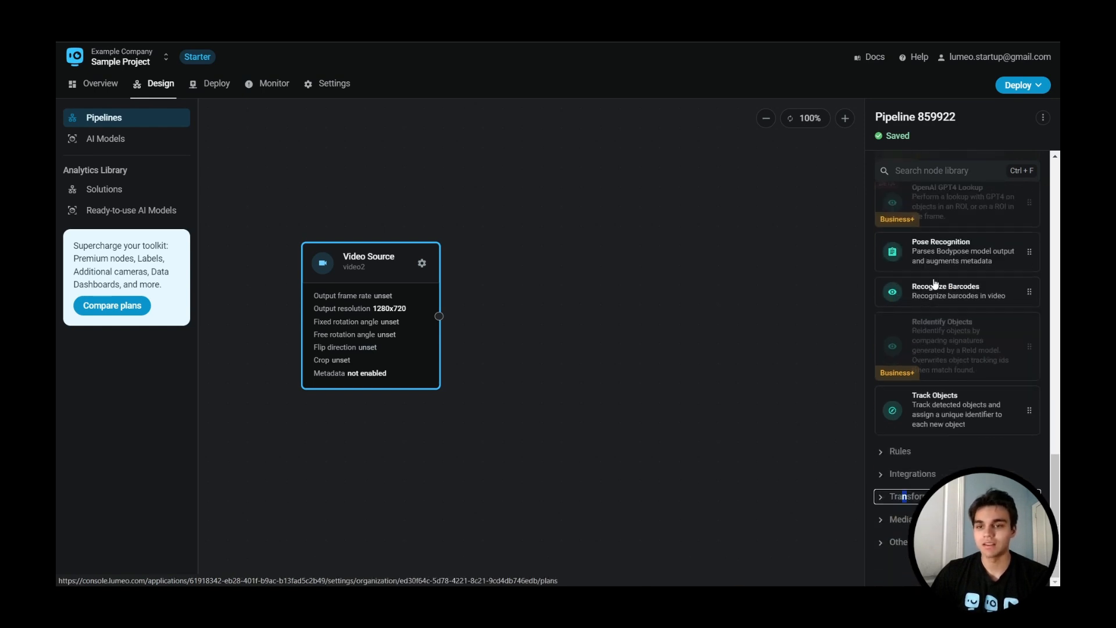
pyautogui.scroll(3, 958, 320)
pyautogui.scroll(5, 955, 314)
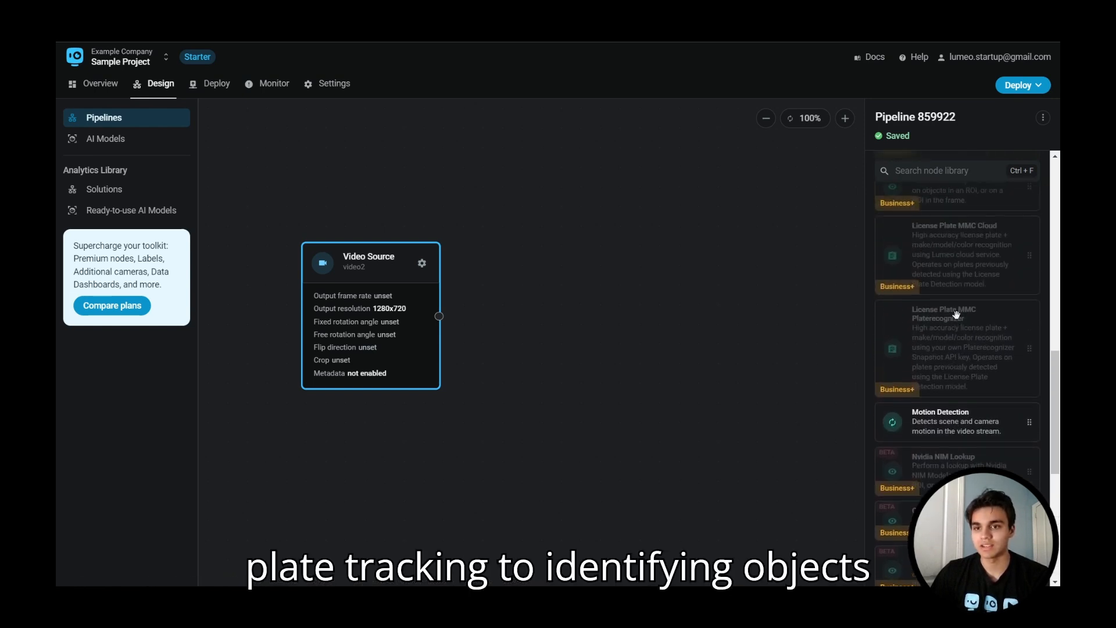
pyautogui.scroll(1, 956, 314)
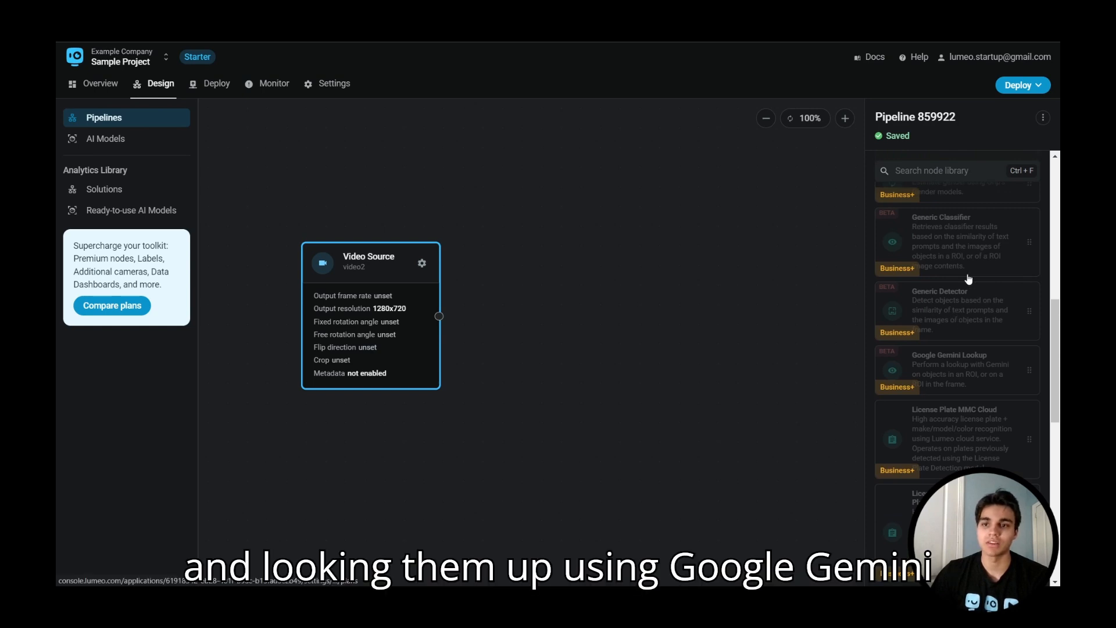
pyautogui.scroll(3, 952, 372)
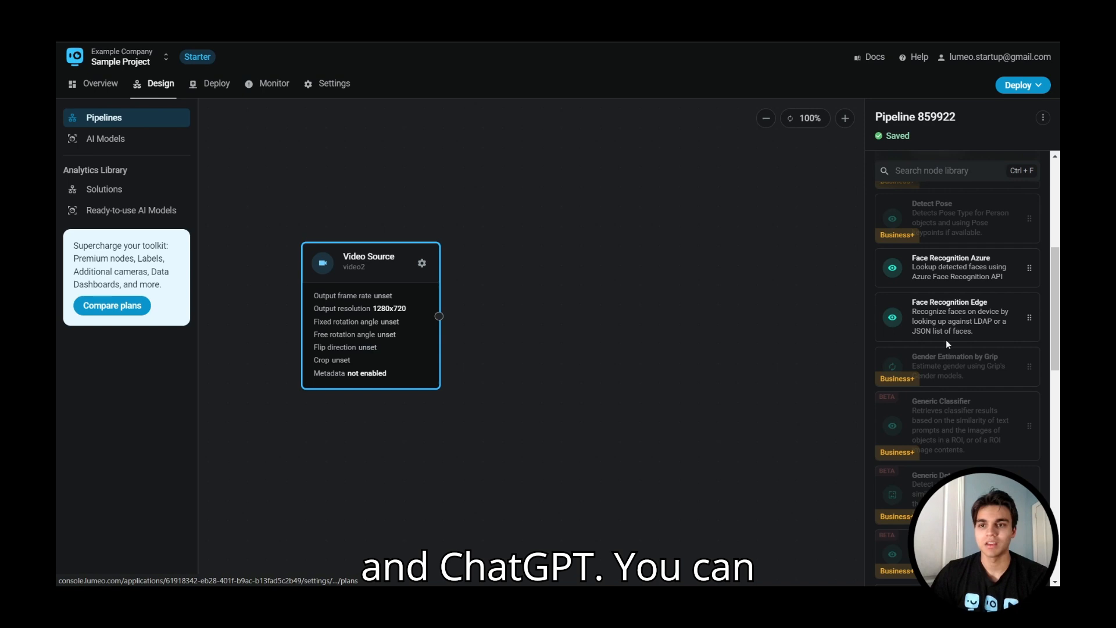
# Add an AI Model node beside the Video Source node and connect the Video Source output to its input
pyautogui.scroll(4, 961, 287)
pyautogui.moveTo(945, 239); pyautogui.dragTo(638, 279)
pyautogui.moveTo(714, 314); pyautogui.dragTo(599, 283)
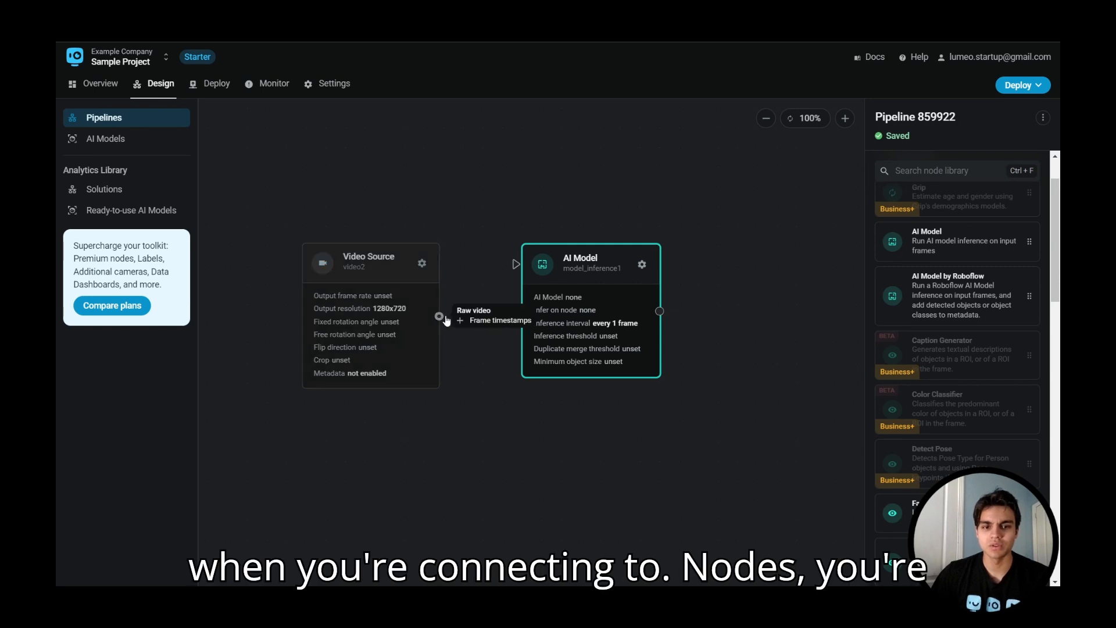
pyautogui.moveTo(440, 316); pyautogui.dragTo(516, 265)
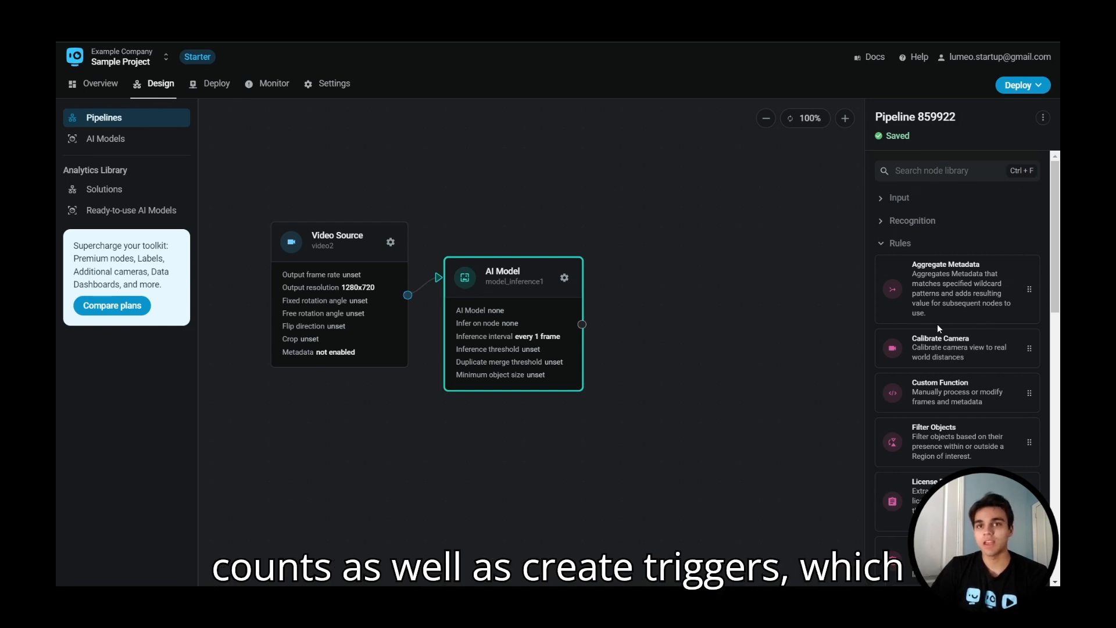
# Look through the Rules and Integrations nodes in the node library, including counters, publishing nodes and alert triggers
pyautogui.scroll(-5, 958, 311)
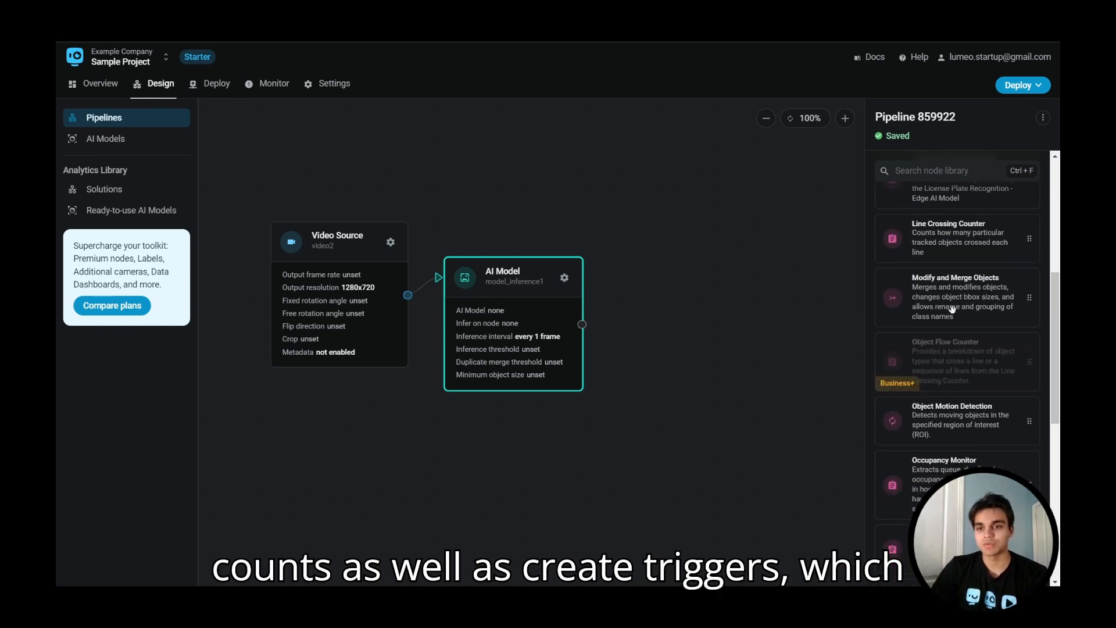
pyautogui.scroll(-10, 942, 320)
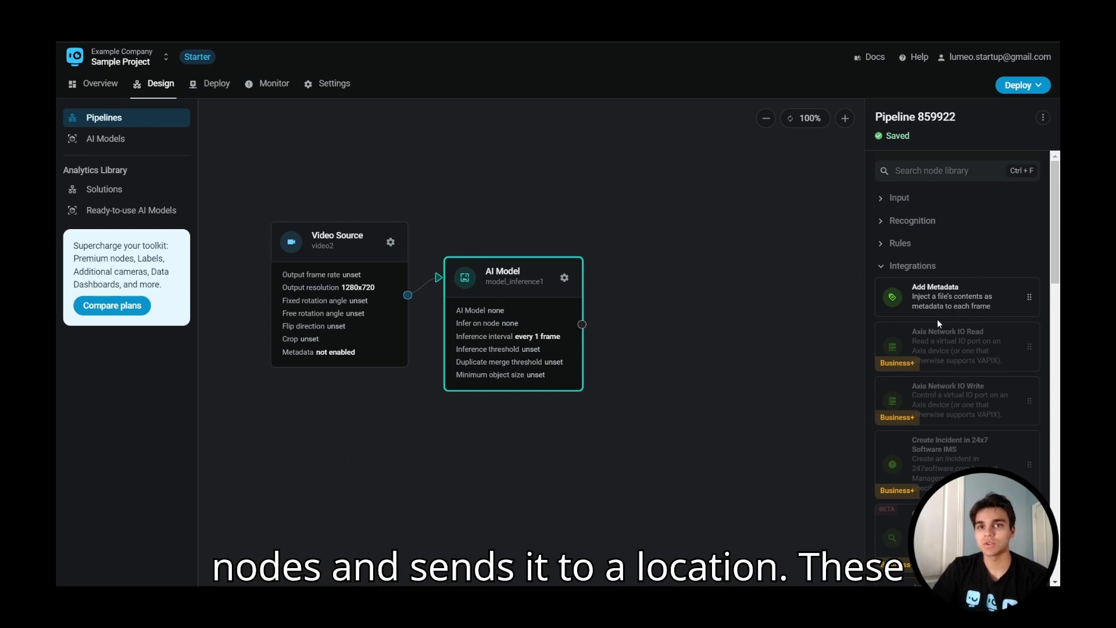
pyautogui.scroll(-8, 935, 320)
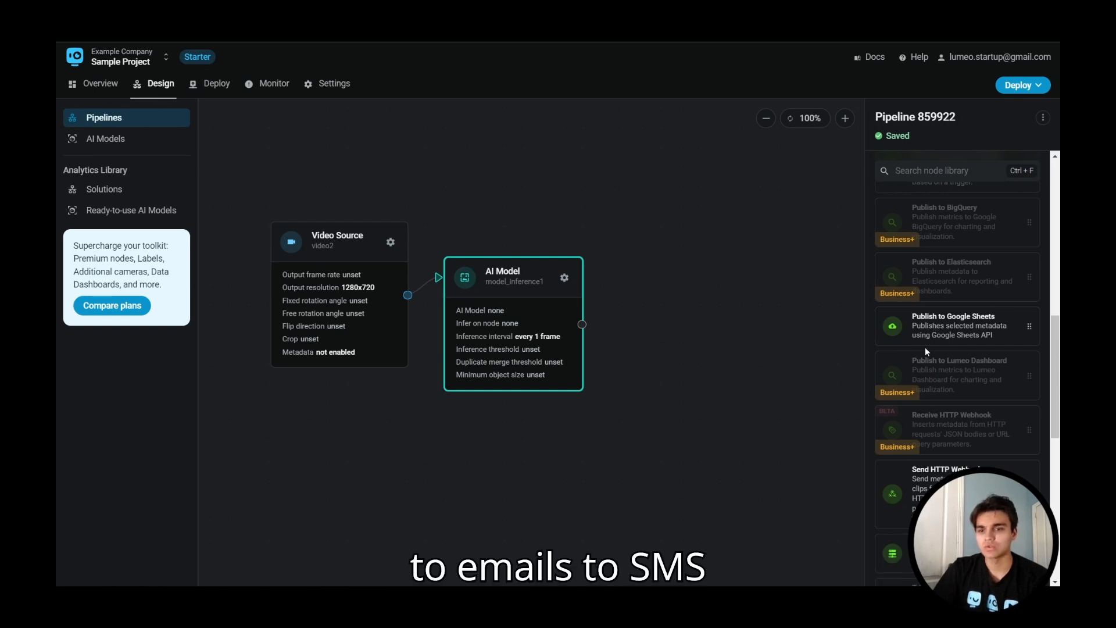
pyautogui.scroll(-1, 925, 347)
pyautogui.scroll(-3, 908, 429)
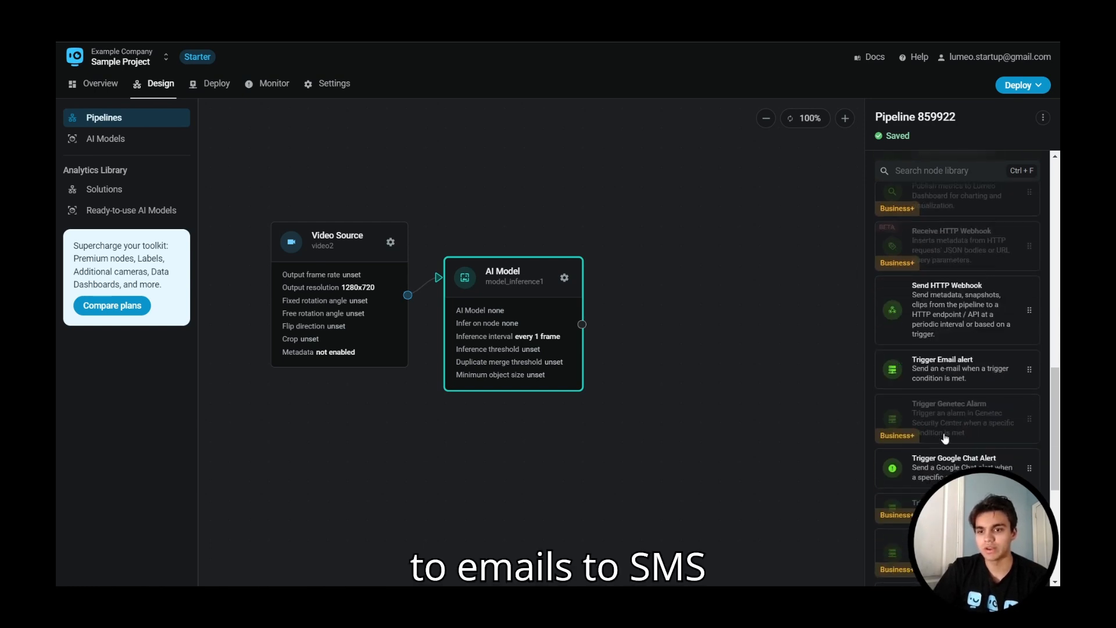
pyautogui.scroll(-2, 909, 358)
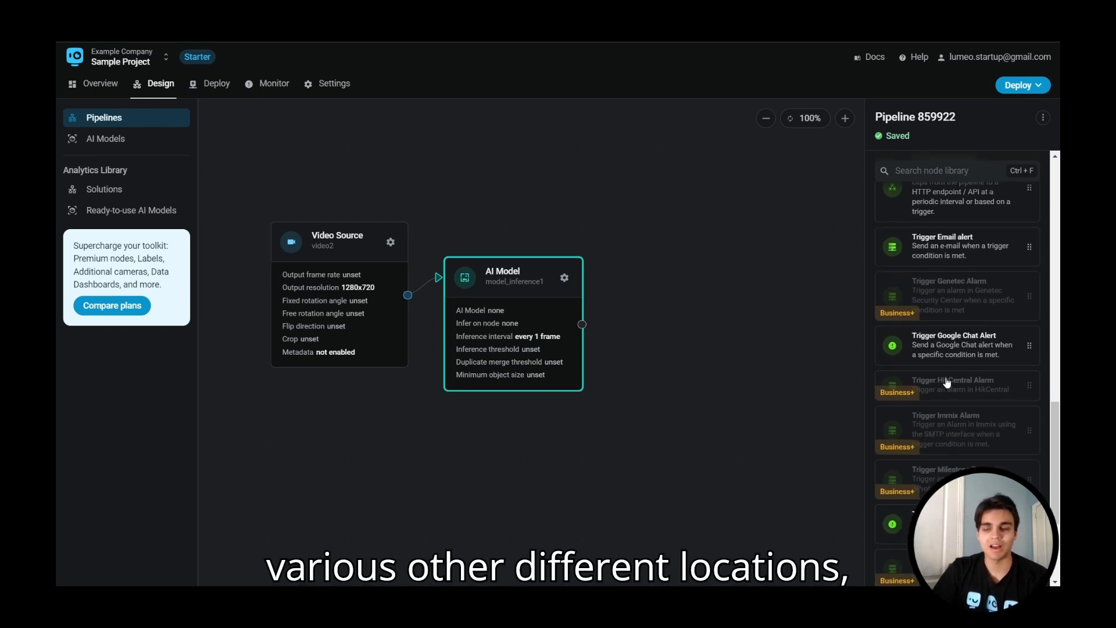
pyautogui.scroll(-2, 977, 329)
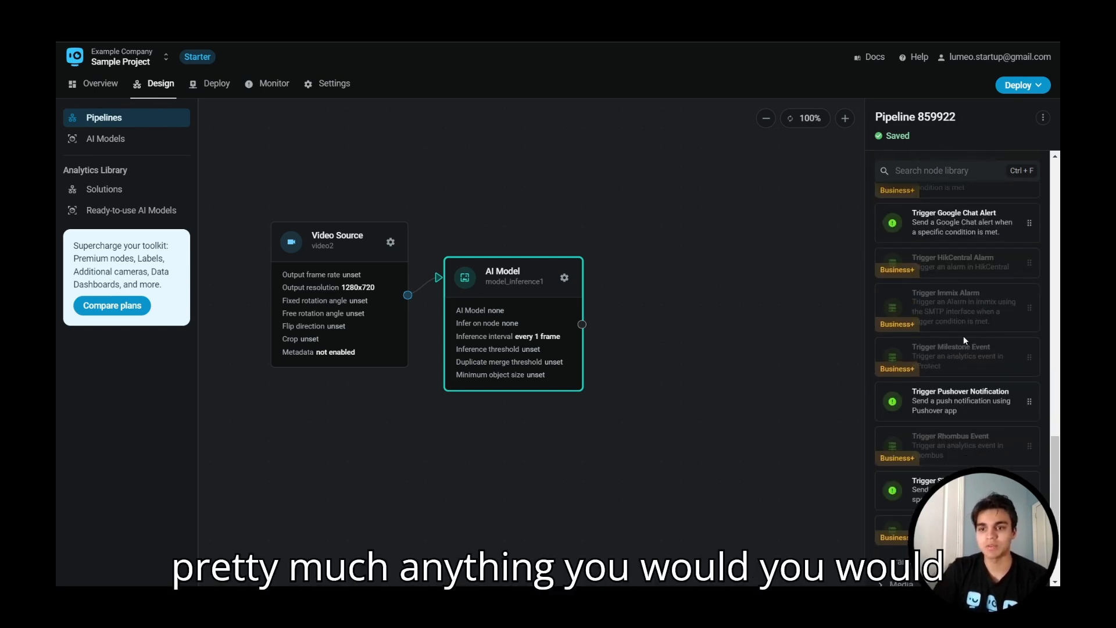
pyautogui.scroll(6, 965, 343)
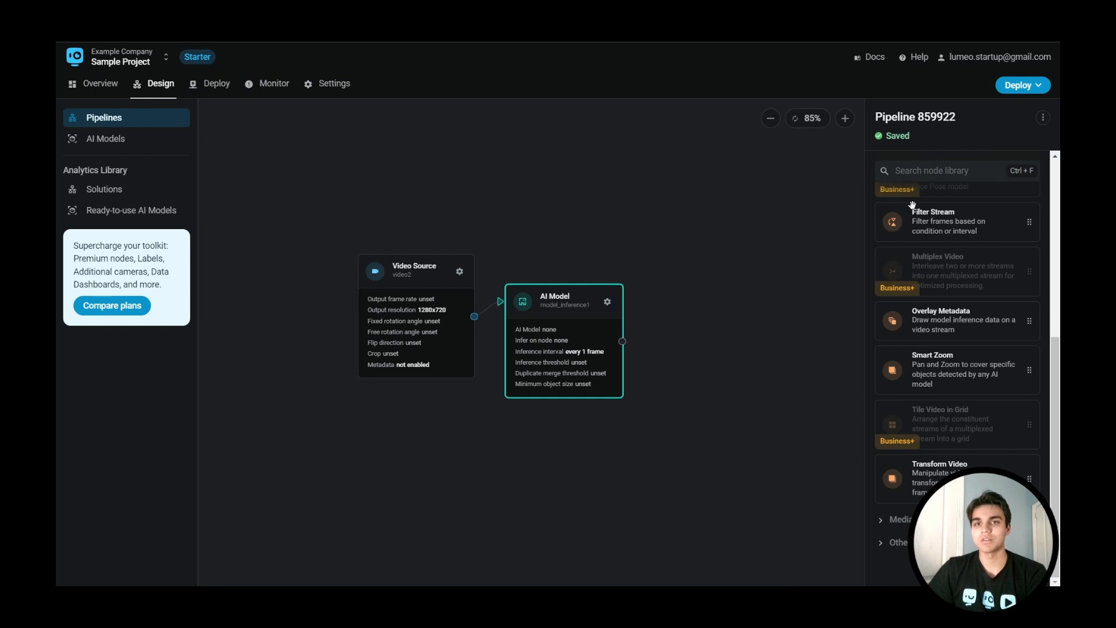
# Look through the Transformations and Media nodes in the node library, including watermark, encoding and clip-saving nodes
pyautogui.scroll(6, 913, 206)
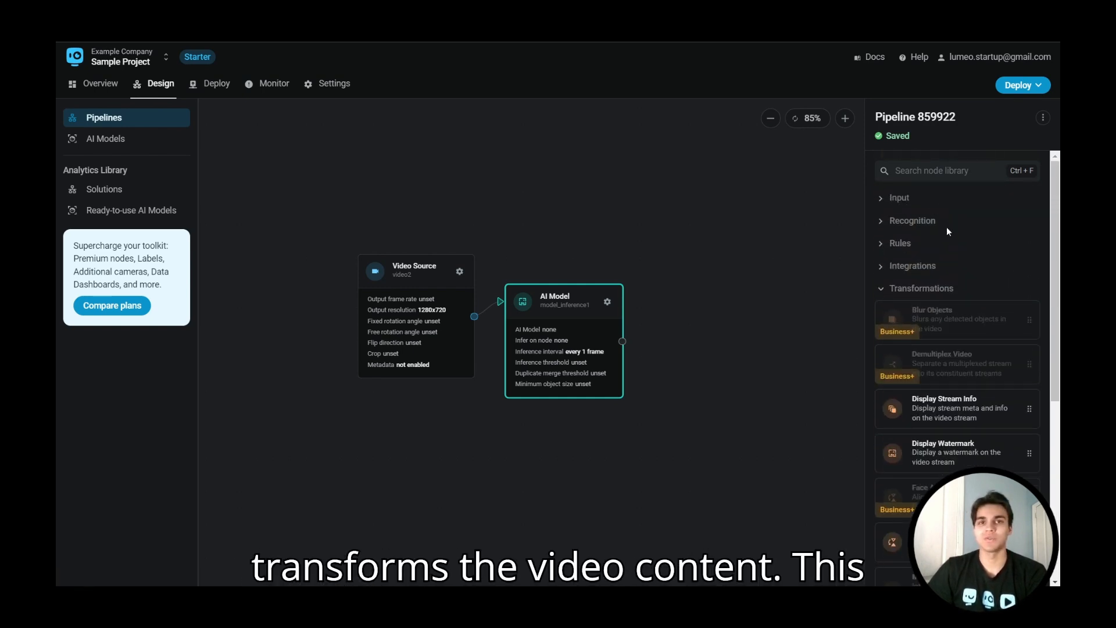
pyautogui.scroll(-1, 942, 229)
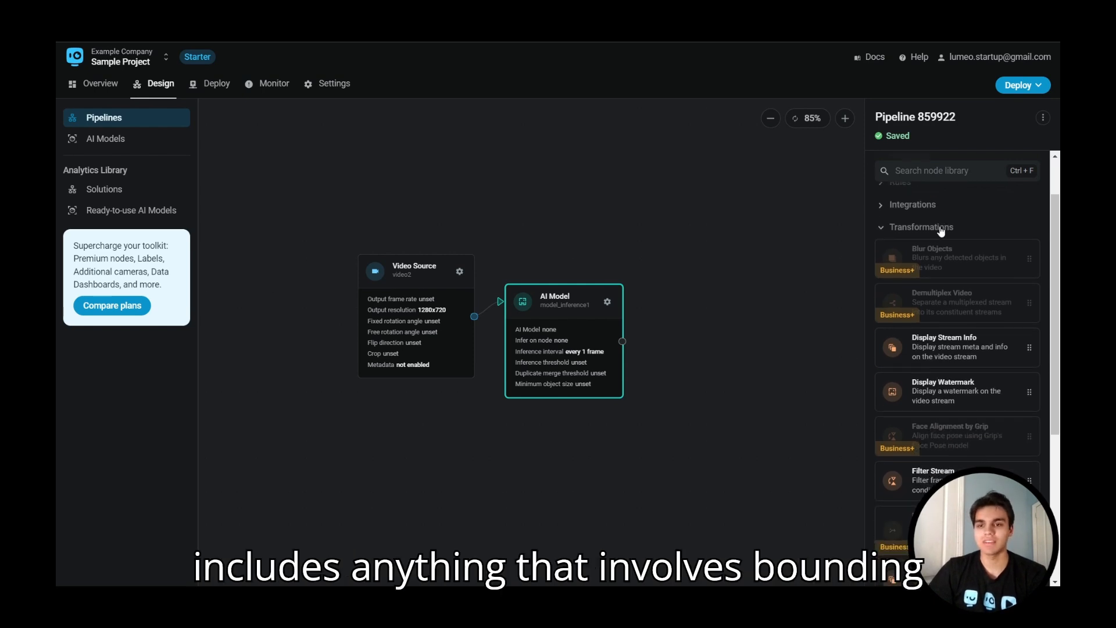
pyautogui.scroll(-1, 941, 231)
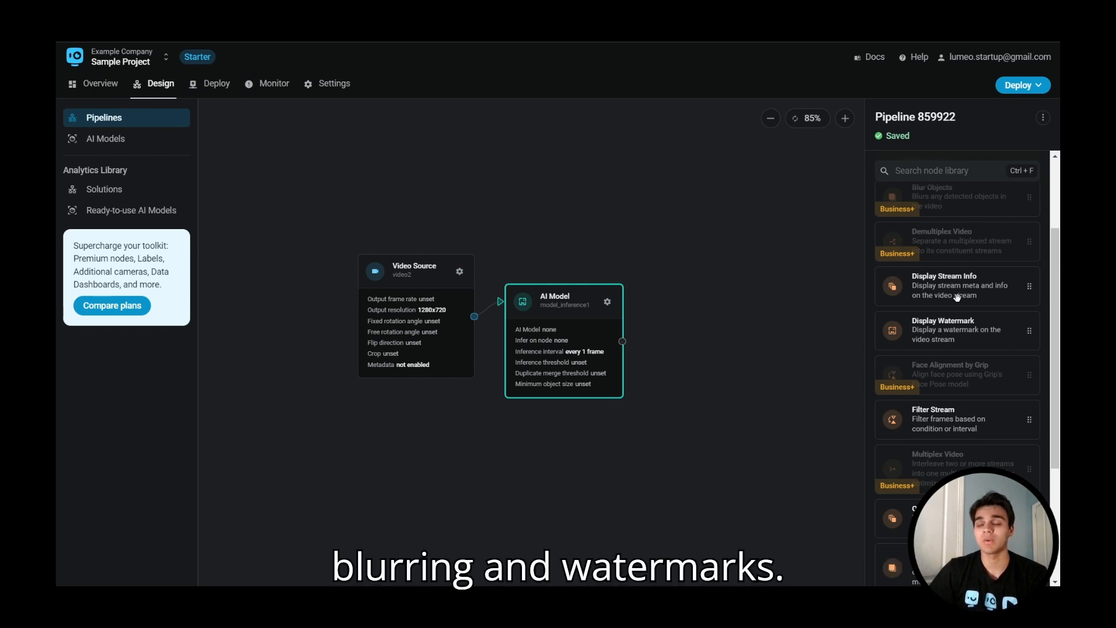
pyautogui.scroll(-10, 957, 297)
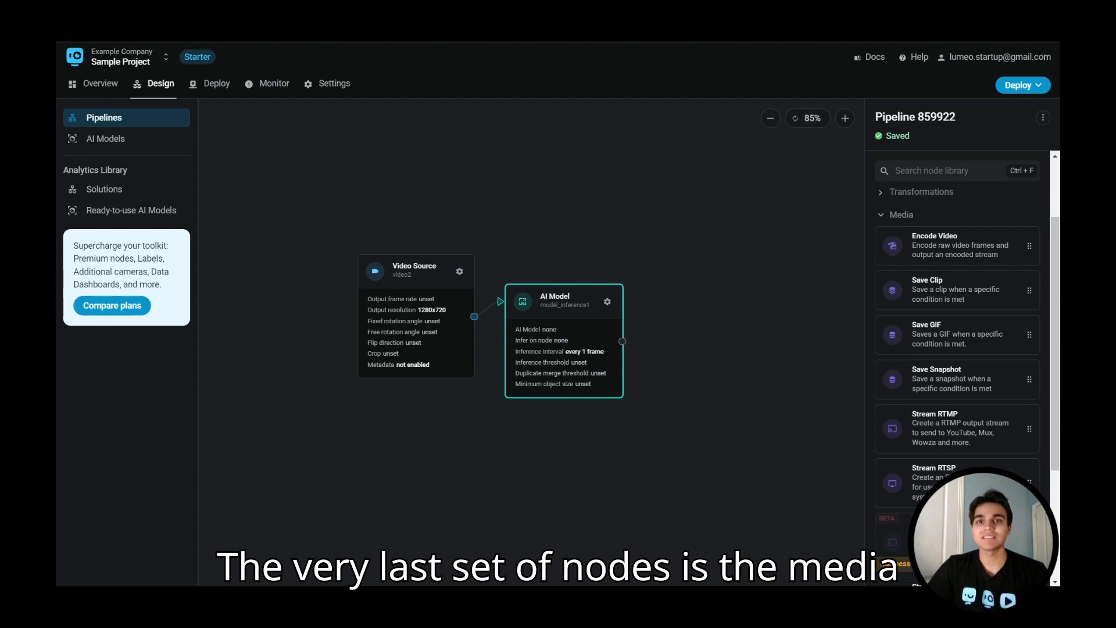
pyautogui.scroll(3, 1036, 255)
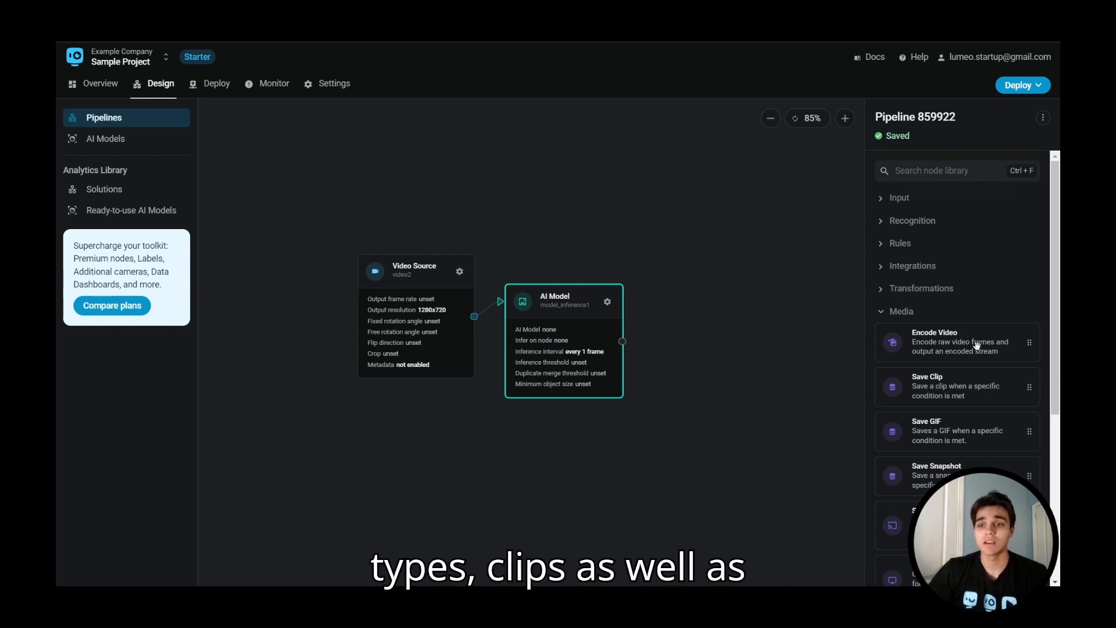
# Look through the remaining Media nodes in the node library, including GIF, snapshot, RTMP and RTSP streaming nodes
pyautogui.scroll(-3, 974, 343)
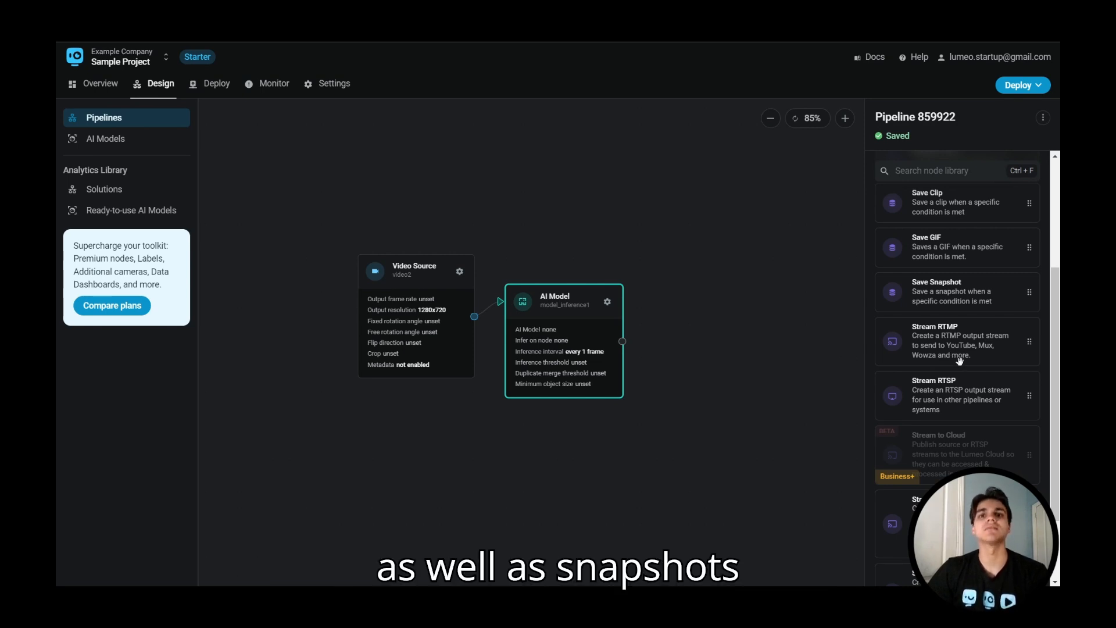
pyautogui.scroll(-1, 959, 361)
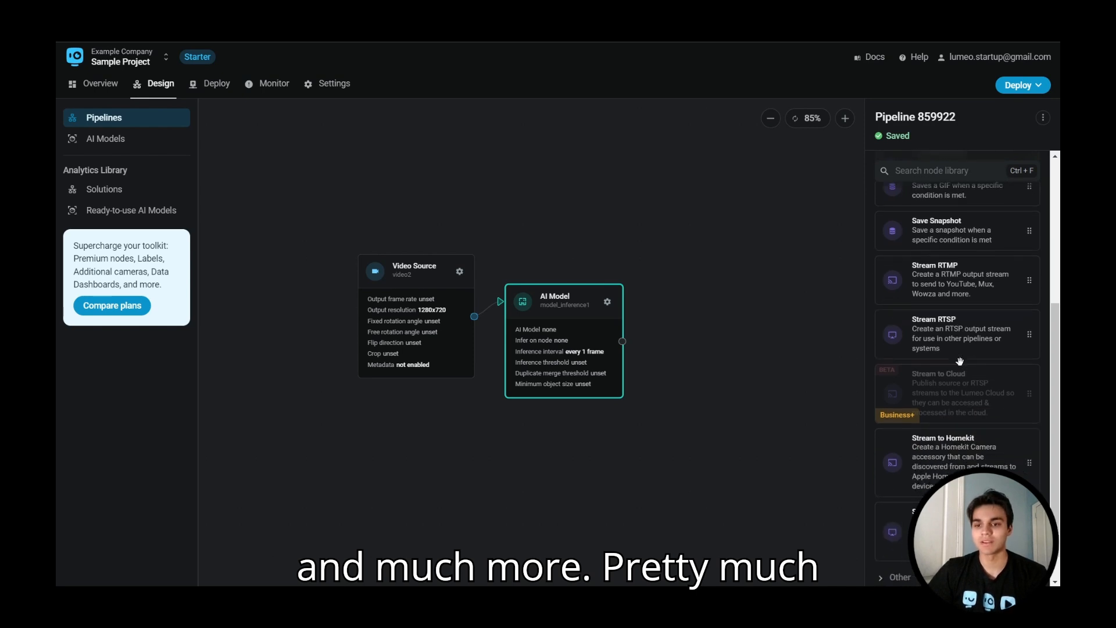
pyautogui.scroll(3, 960, 361)
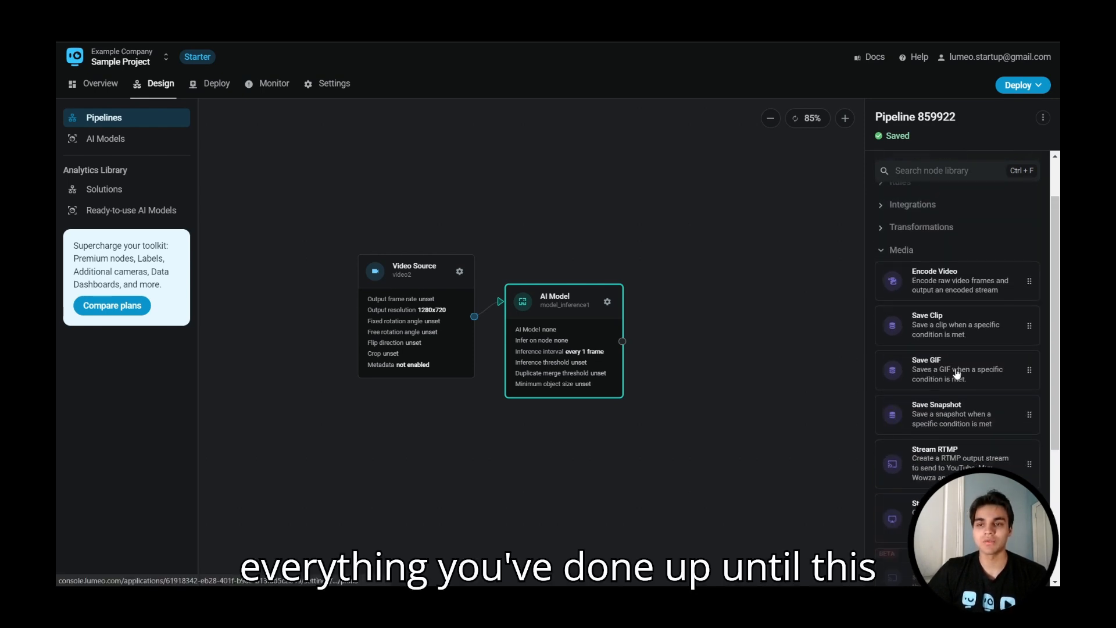
pyautogui.scroll(1, 957, 373)
pyautogui.scroll(-1, 947, 314)
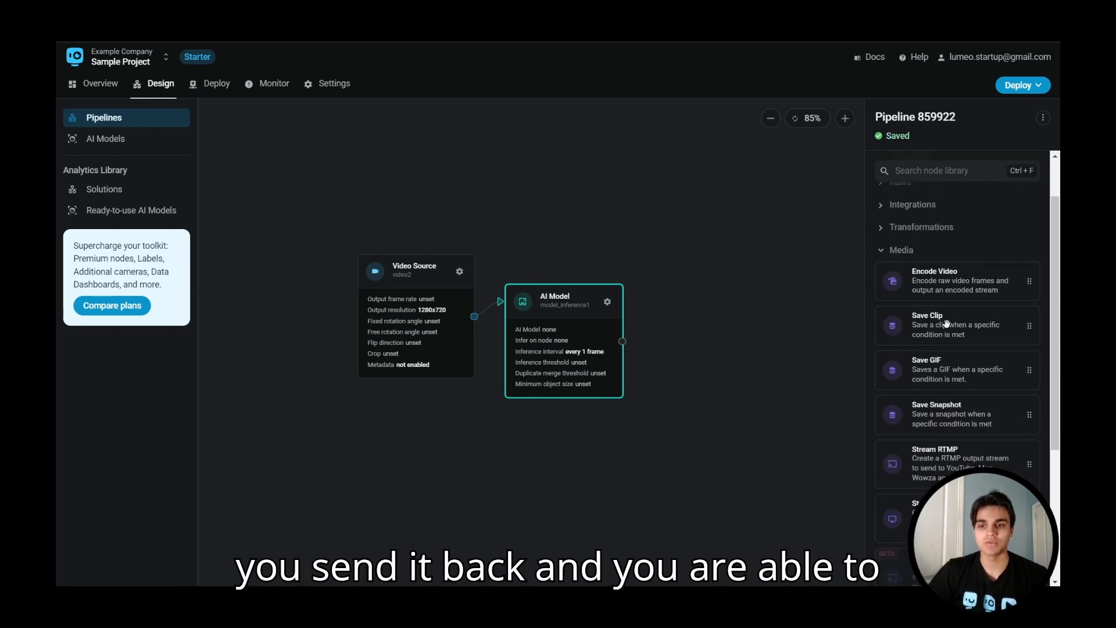
pyautogui.scroll(-1, 946, 323)
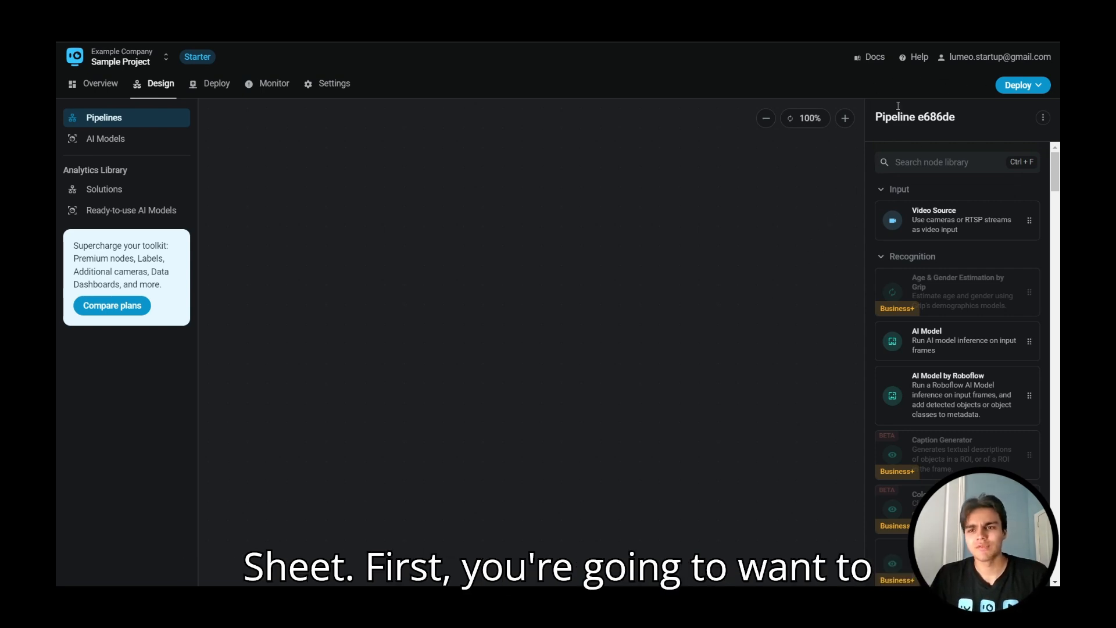
# Rename the new empty pipeline as Presence Monitor Project
pyautogui.doubleClick(907, 121)
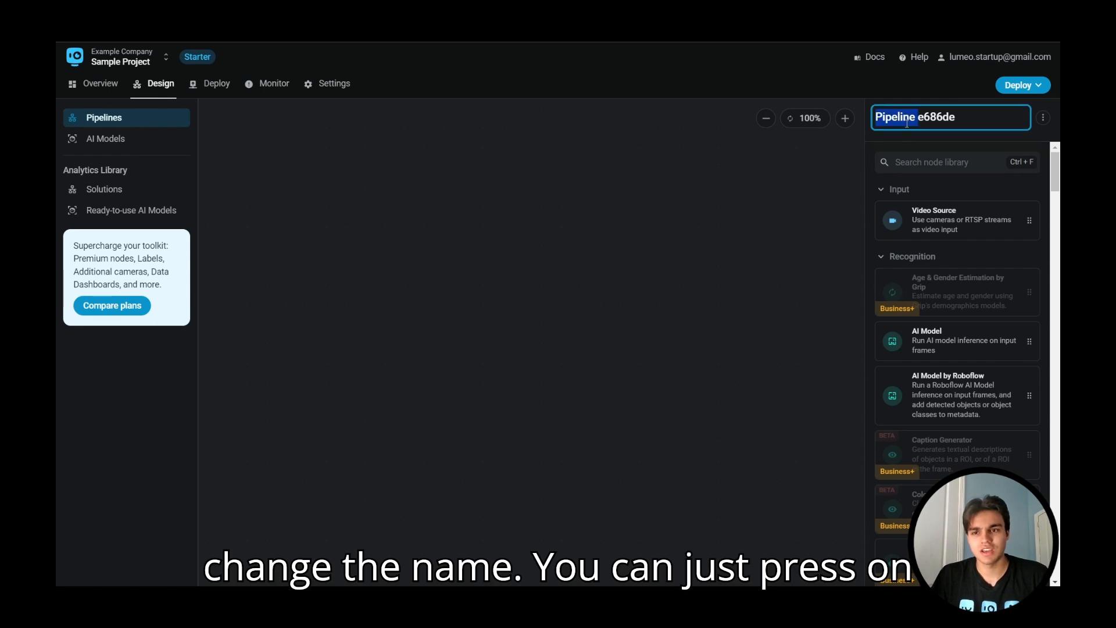
pyautogui.hotkey('ctrl', 'a')
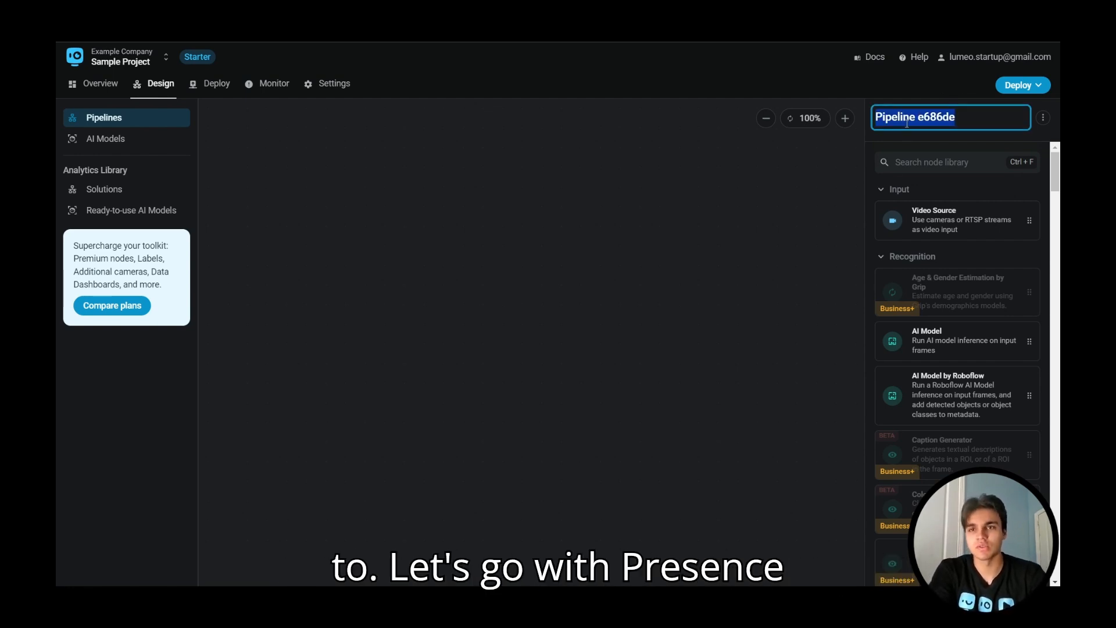
pyautogui.write('Pres')
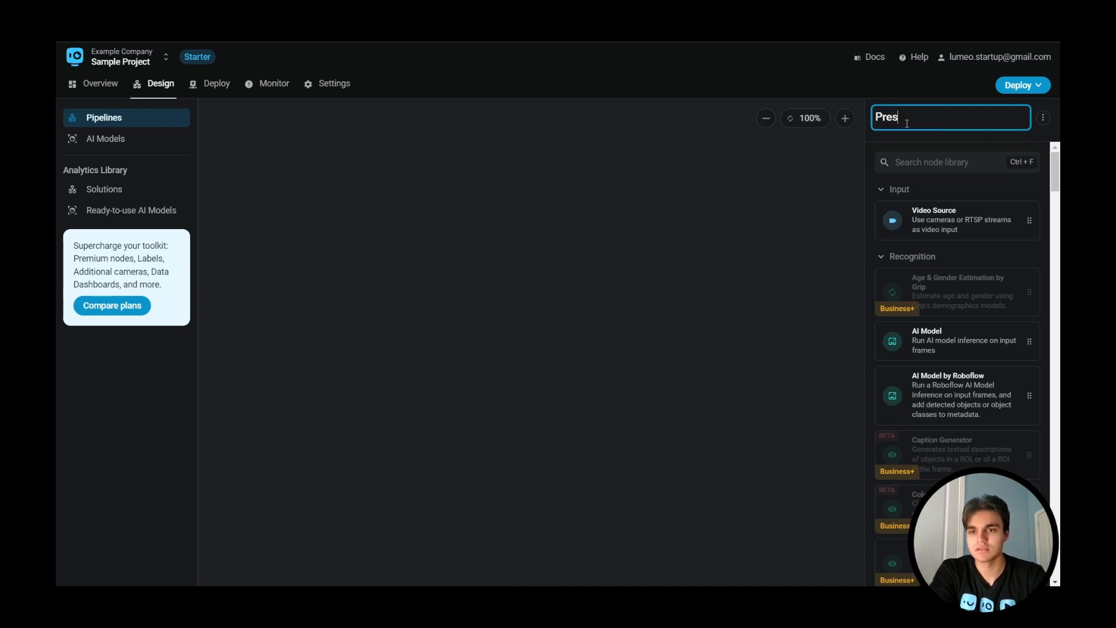
pyautogui.write('ence Mo')
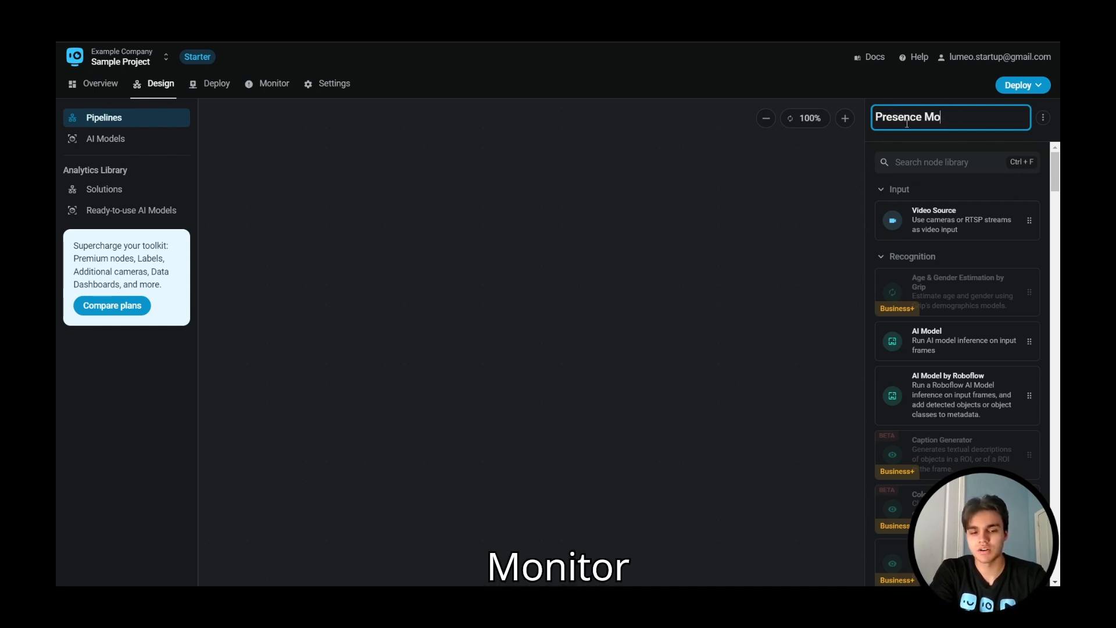
pyautogui.write('nitor Project')
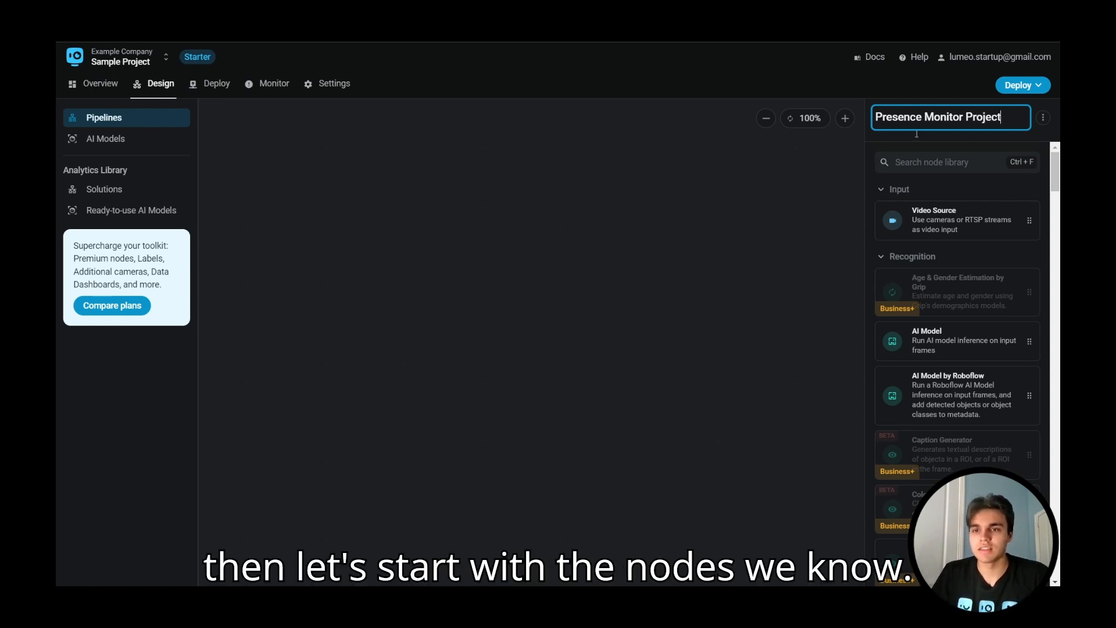
pyautogui.press('Return')
# Add a Video Source node to the empty canvas and place it towards the left side to leave room for more nodes
pyautogui.moveTo(930, 223); pyautogui.dragTo(342, 297)
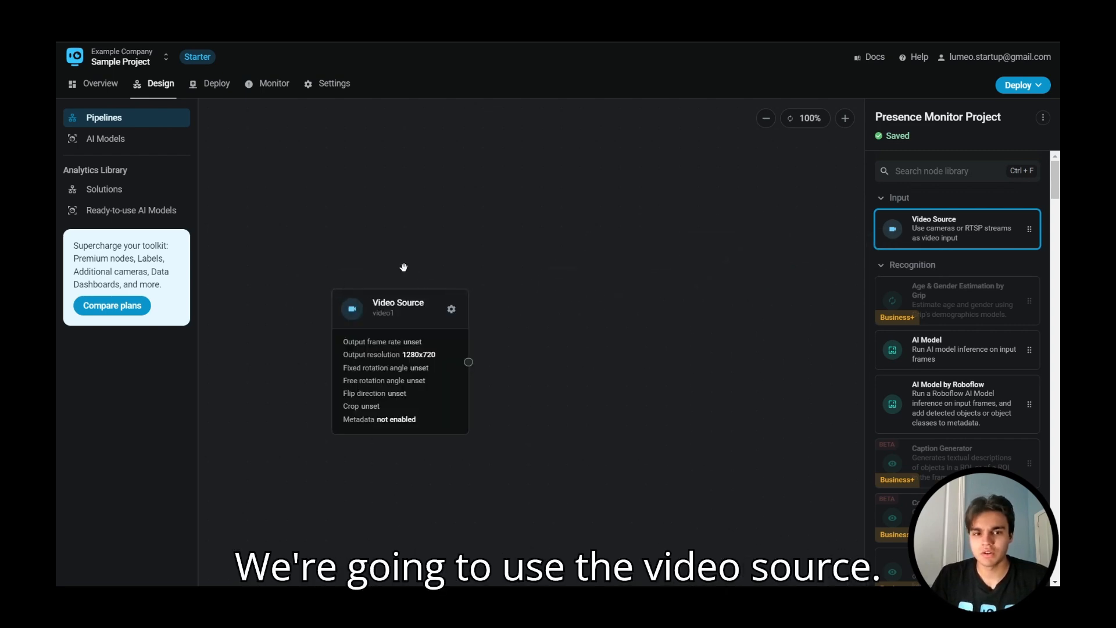
pyautogui.moveTo(409, 296); pyautogui.dragTo(348, 279)
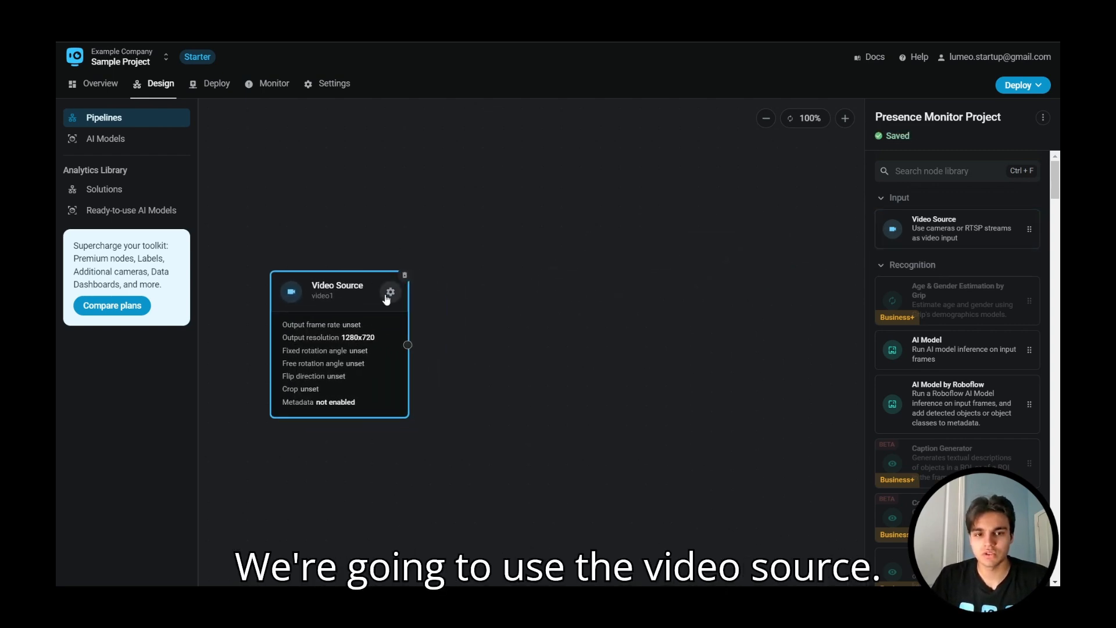
# Enter the deploy instructions "Video from Seaside Store front" for the Video Source node, review its remaining properties and save them
pyautogui.click(389, 293)
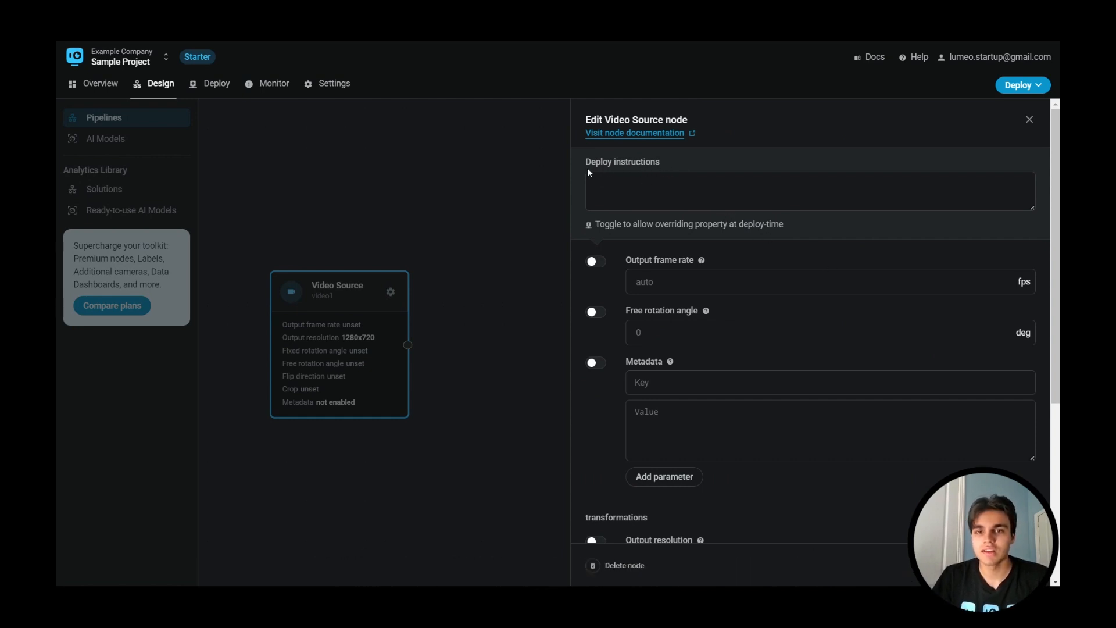
pyautogui.moveTo(587, 164); pyautogui.dragTo(670, 162)
pyautogui.click(671, 162)
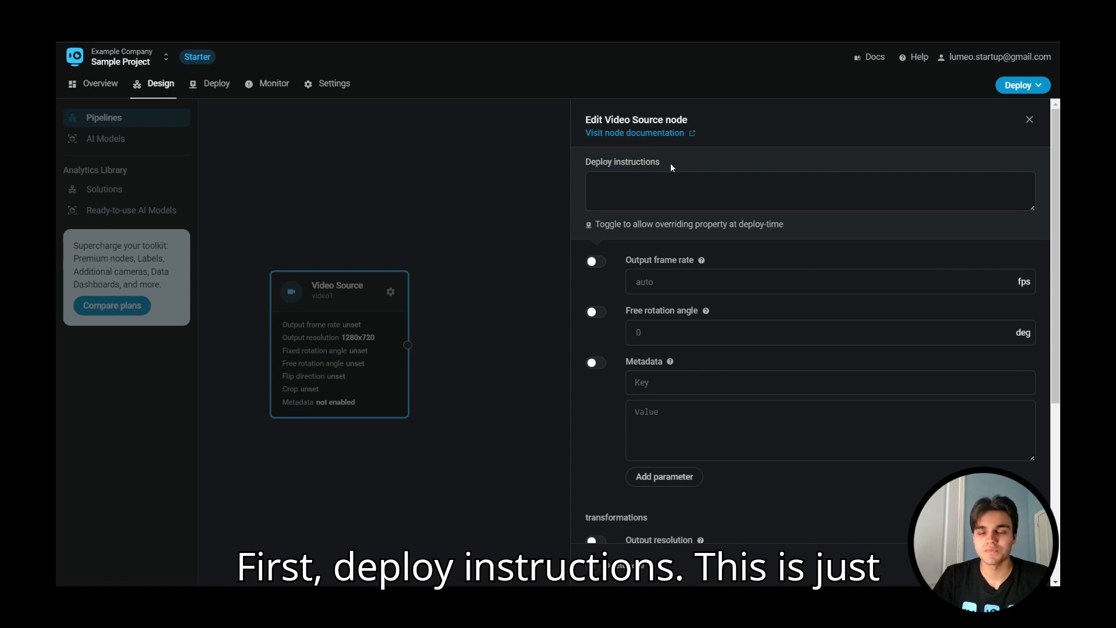
pyautogui.click(662, 180)
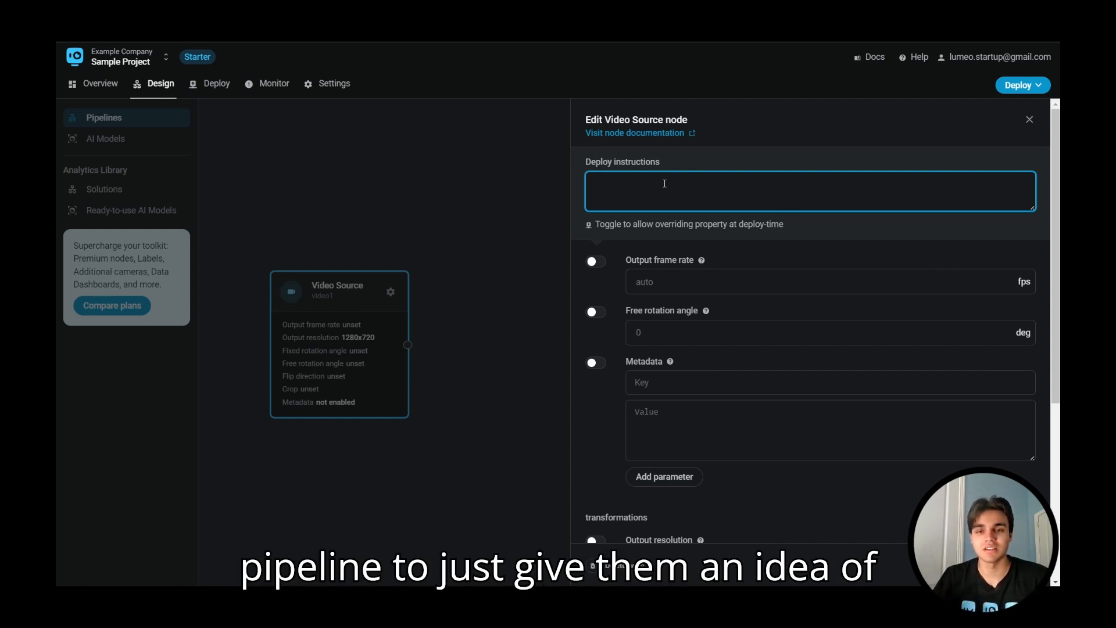
pyautogui.write('V')
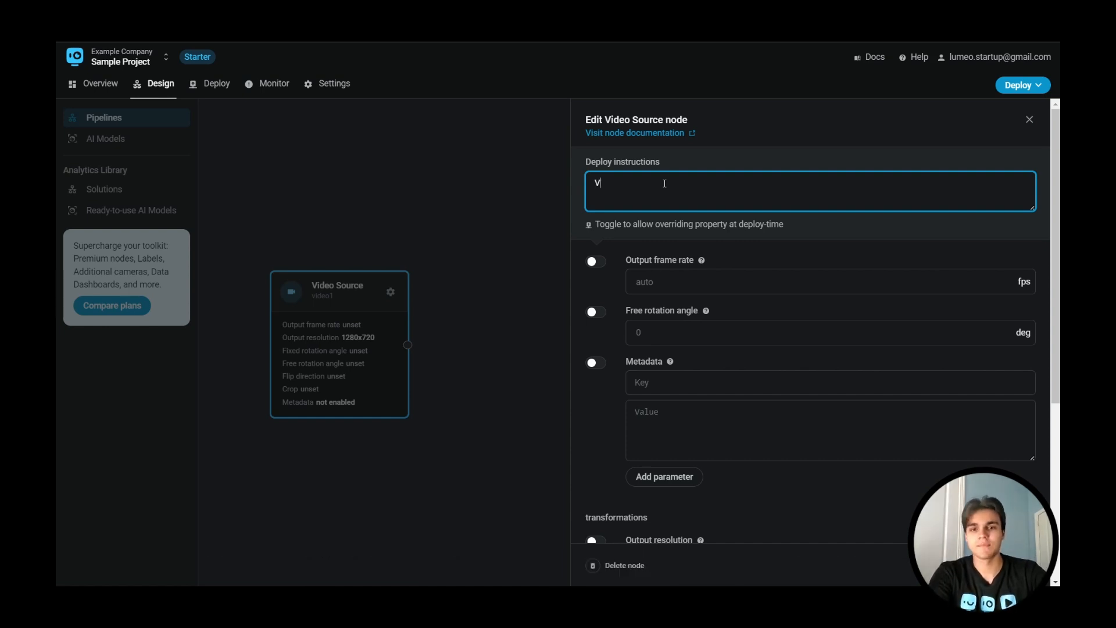
pyautogui.write('ideo from ')
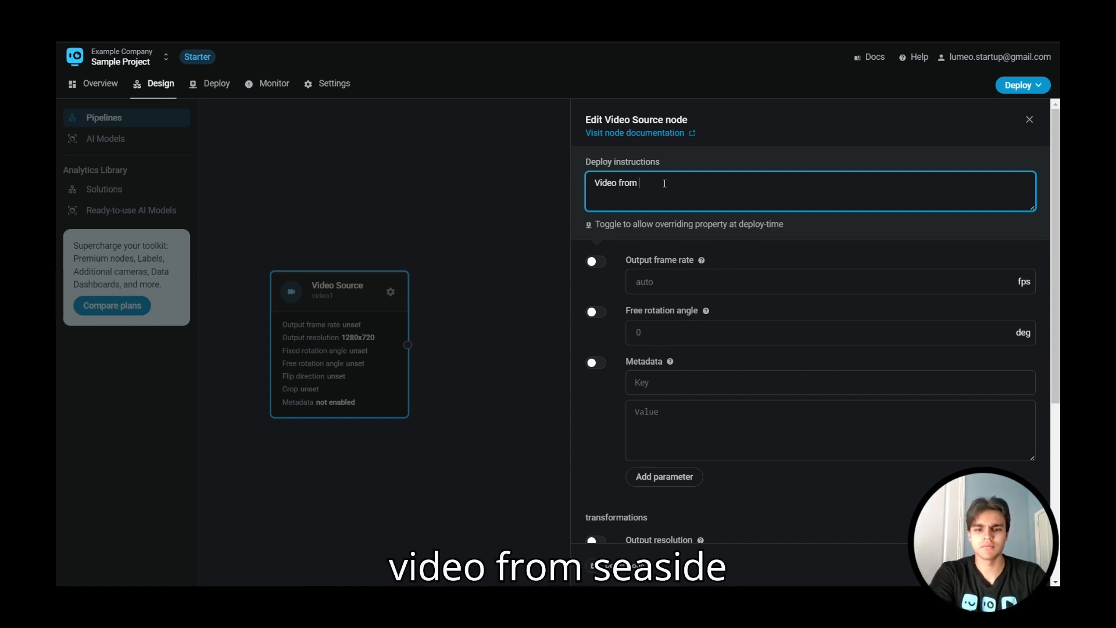
pyautogui.write('Seaside S')
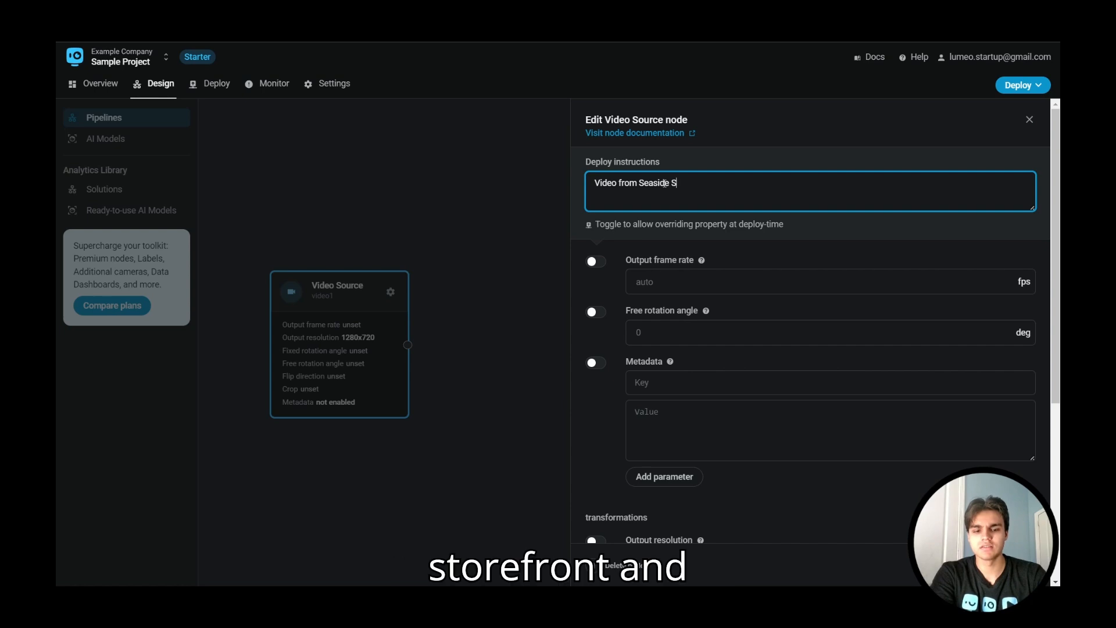
pyautogui.write('tore front')
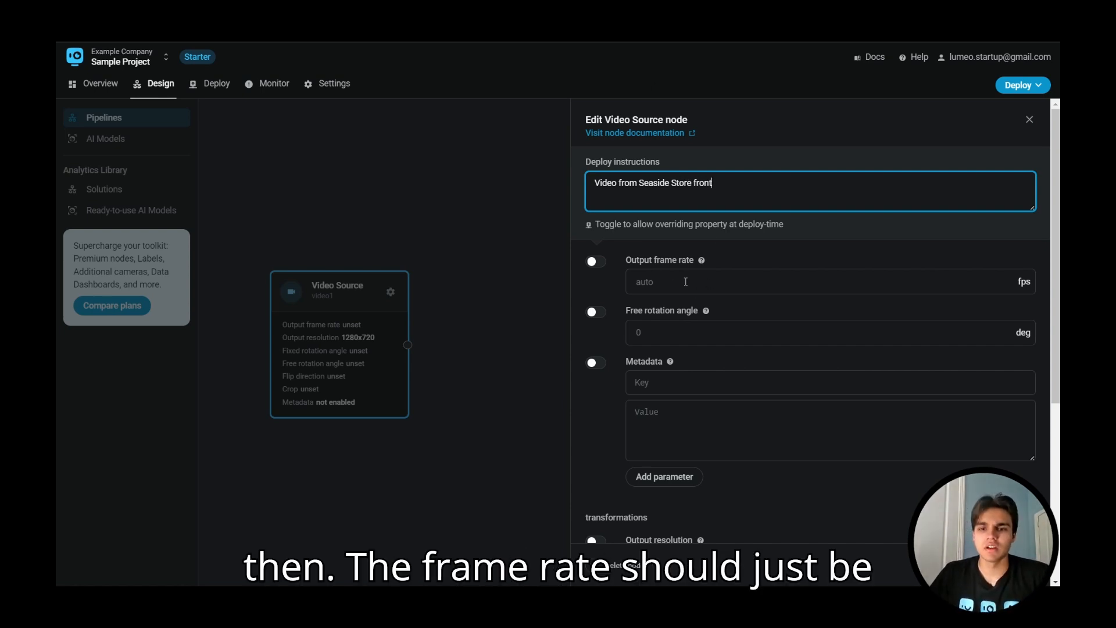
pyautogui.scroll(-4, 709, 294)
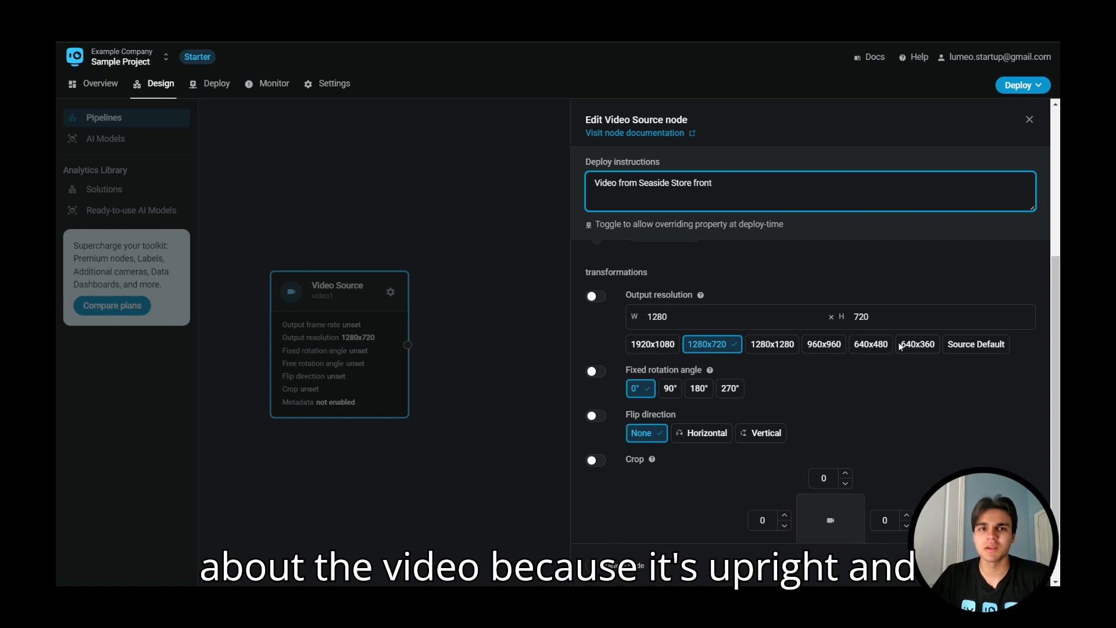
pyautogui.scroll(-1, 859, 319)
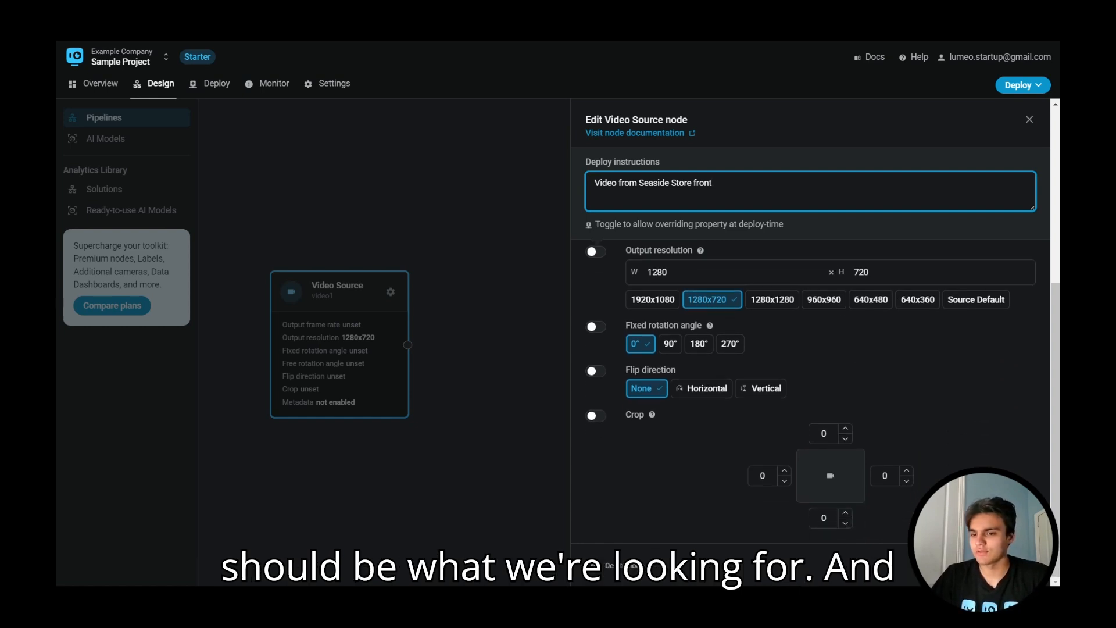
pyautogui.click(1001, 564)
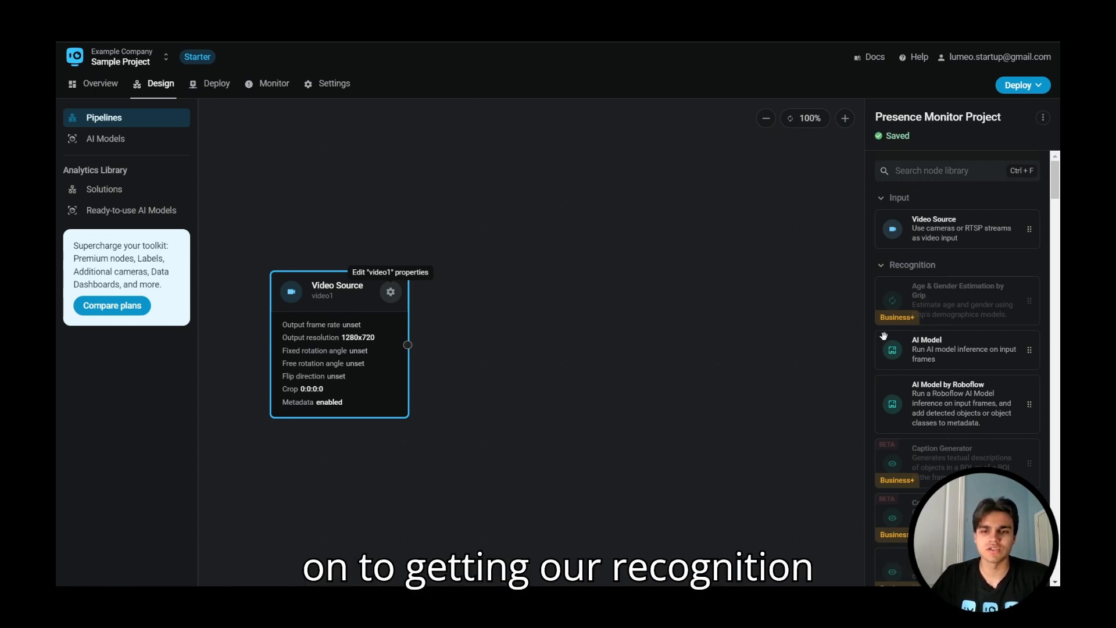
# Add an AI Model node beside the Video Source node and set its AI model to People Detection
pyautogui.moveTo(909, 342); pyautogui.dragTo(516, 288)
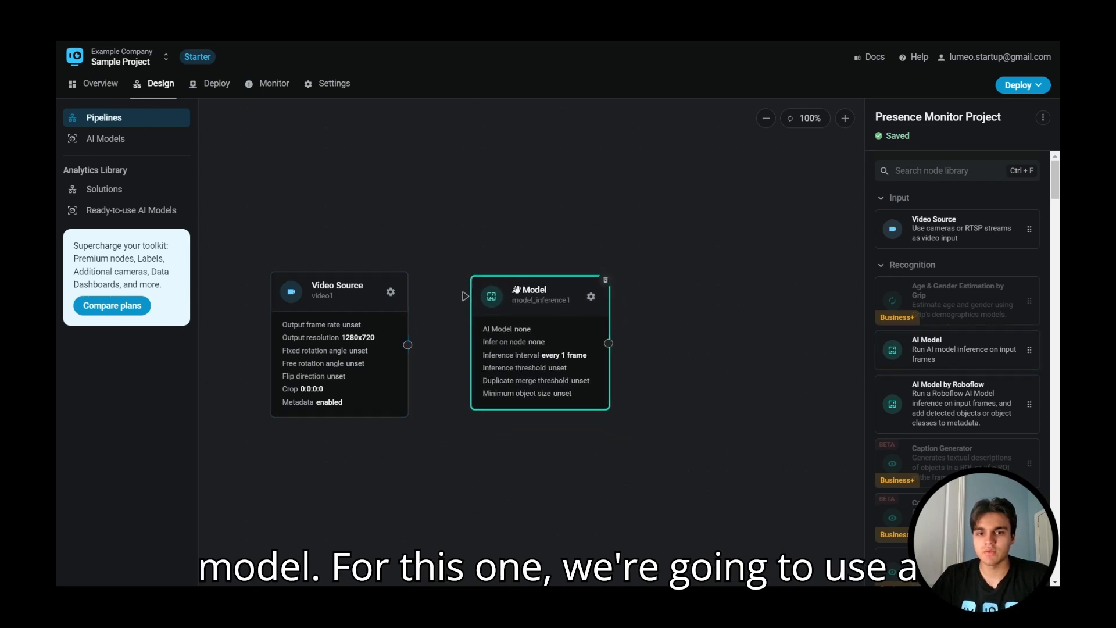
pyautogui.click(590, 297)
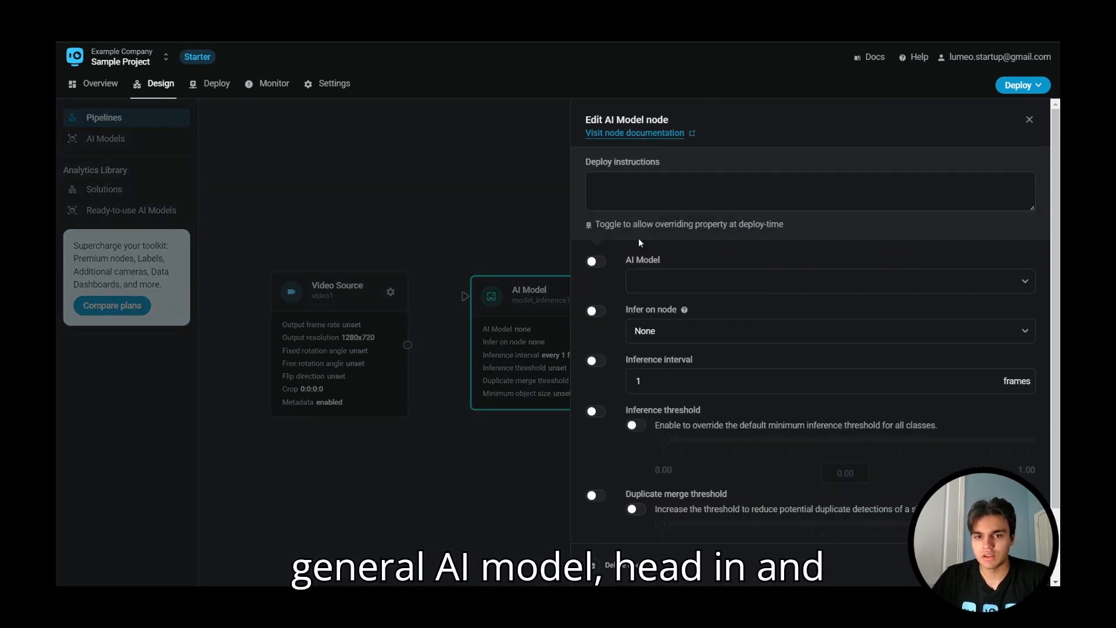
pyautogui.click(656, 280)
pyautogui.write('people')
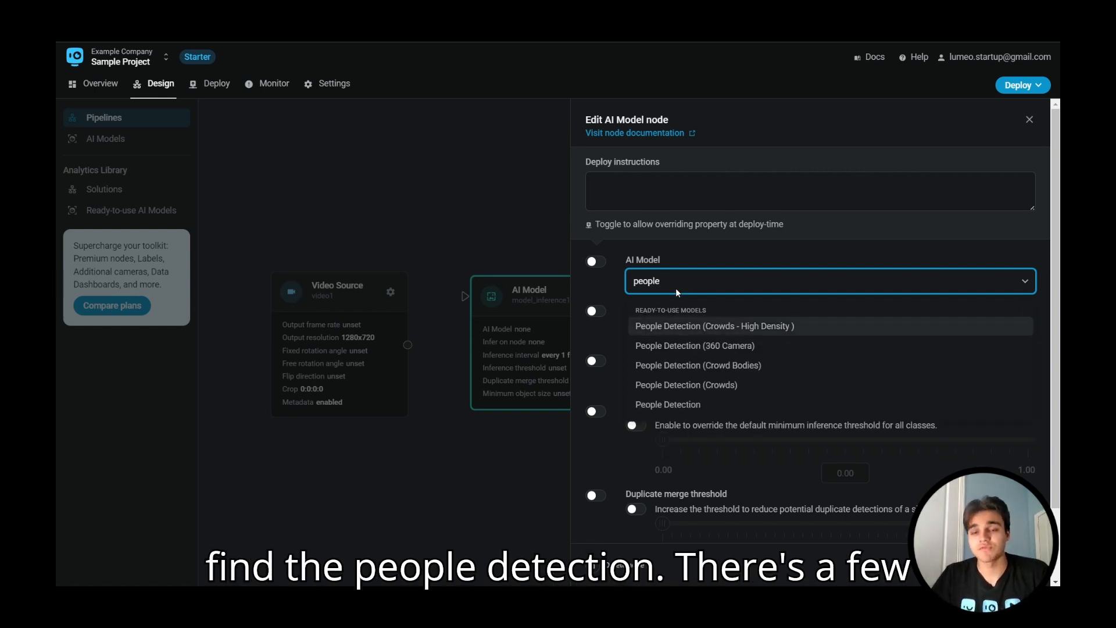
pyautogui.click(699, 399)
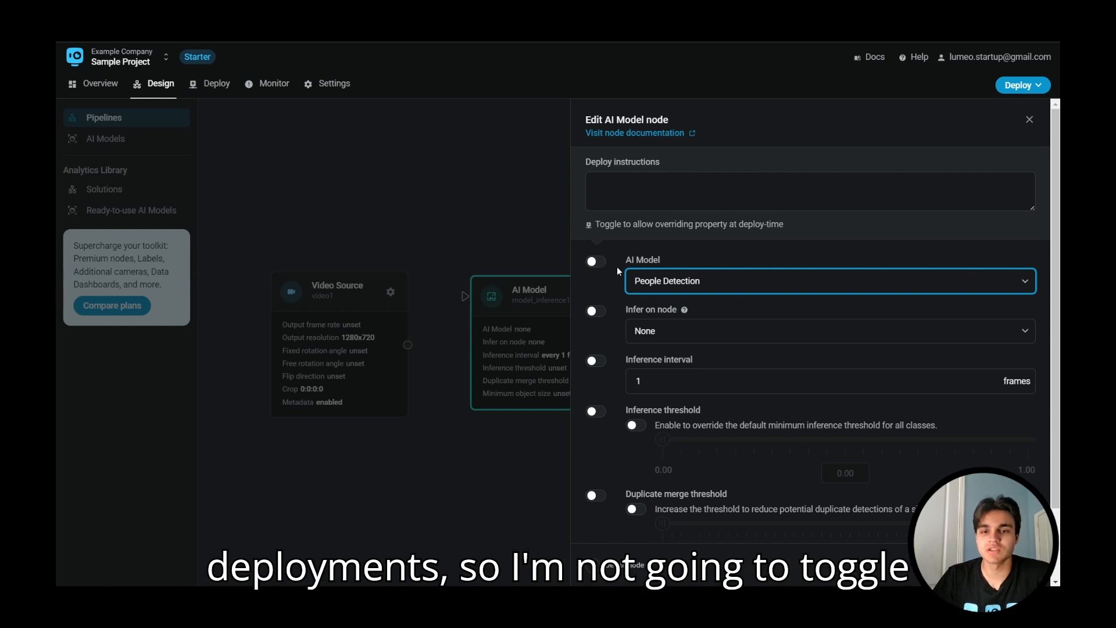
# Save the deploy instructions "People detection model for storefront" for the AI Model node and connect the Video Source output to its input
pyautogui.click(614, 187)
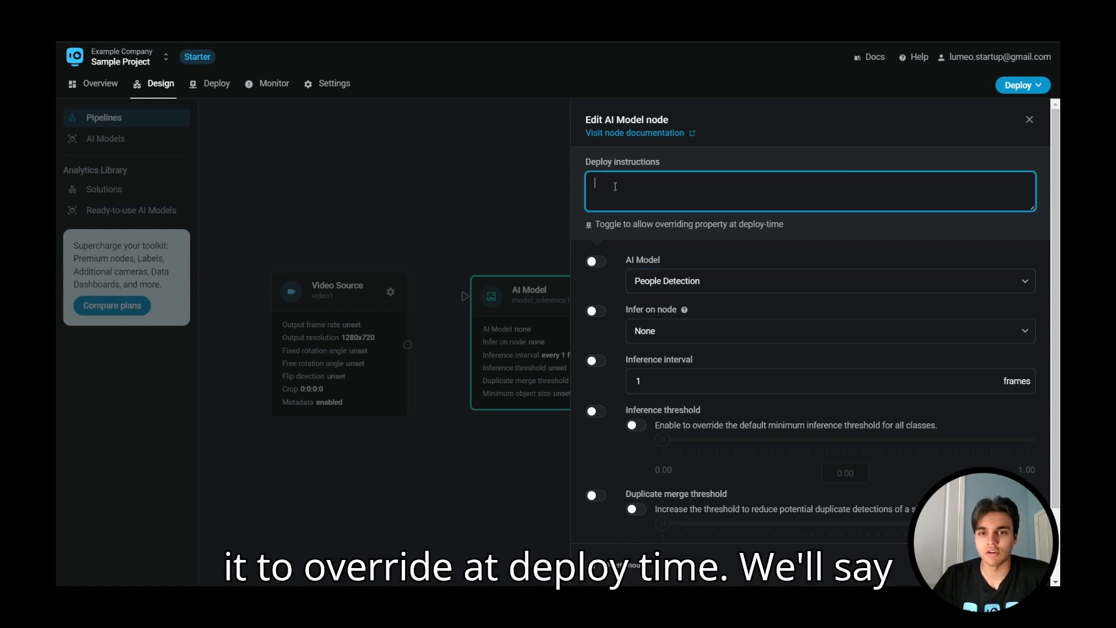
pyautogui.write('P')
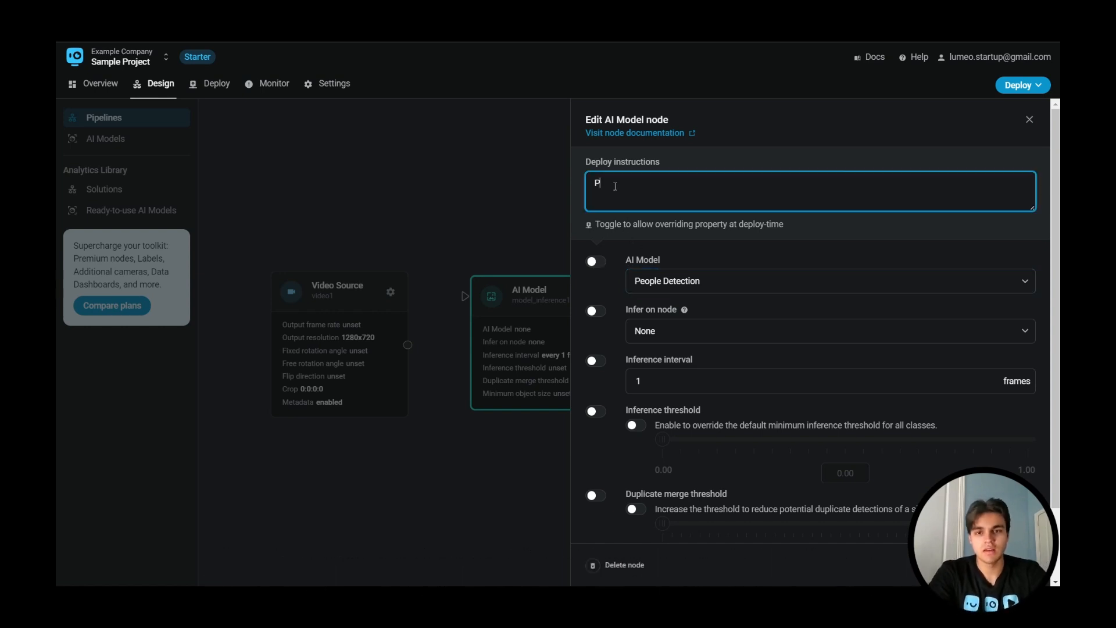
pyautogui.write('eople detection model ')
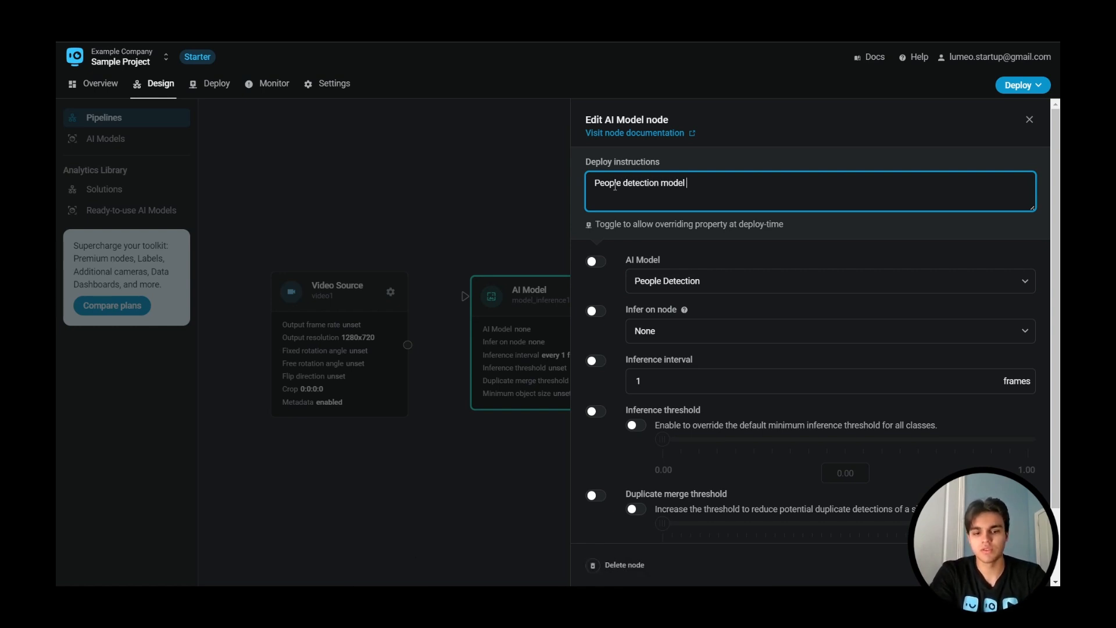
pyautogui.write('for storefront')
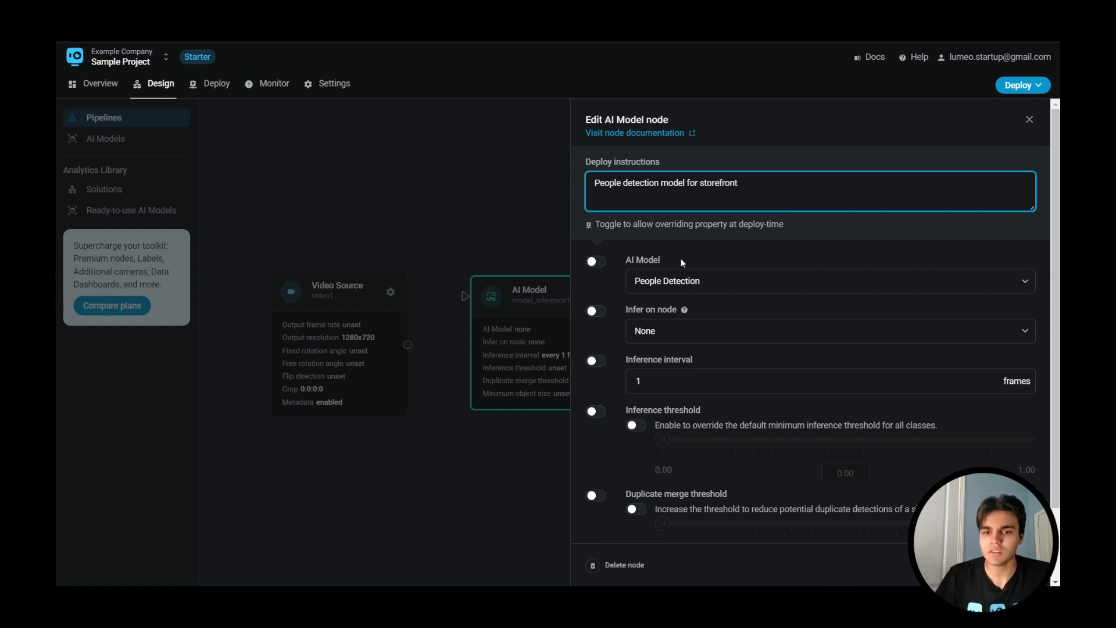
pyautogui.scroll(-2, 682, 263)
pyautogui.scroll(2, 742, 338)
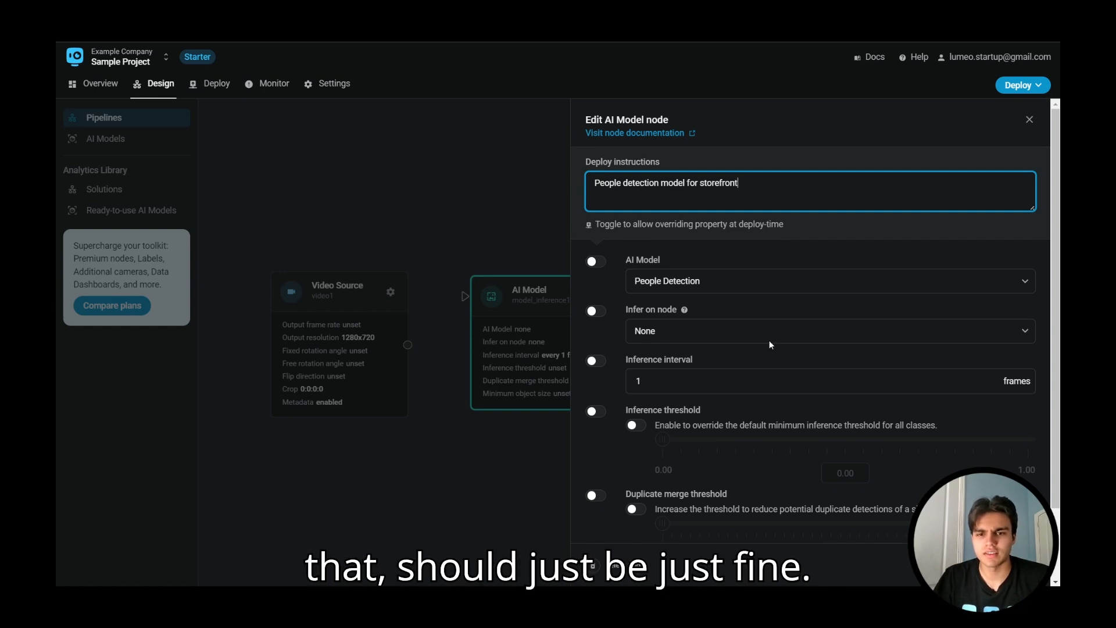
pyautogui.scroll(-2, 760, 339)
pyautogui.click(1004, 565)
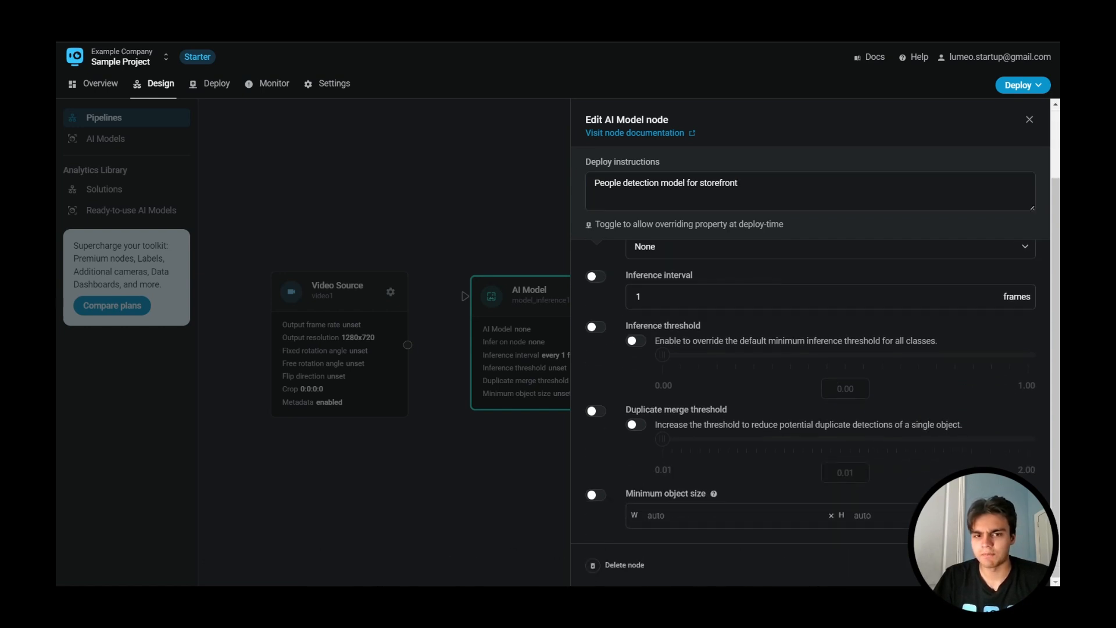
pyautogui.moveTo(407, 345); pyautogui.dragTo(464, 297)
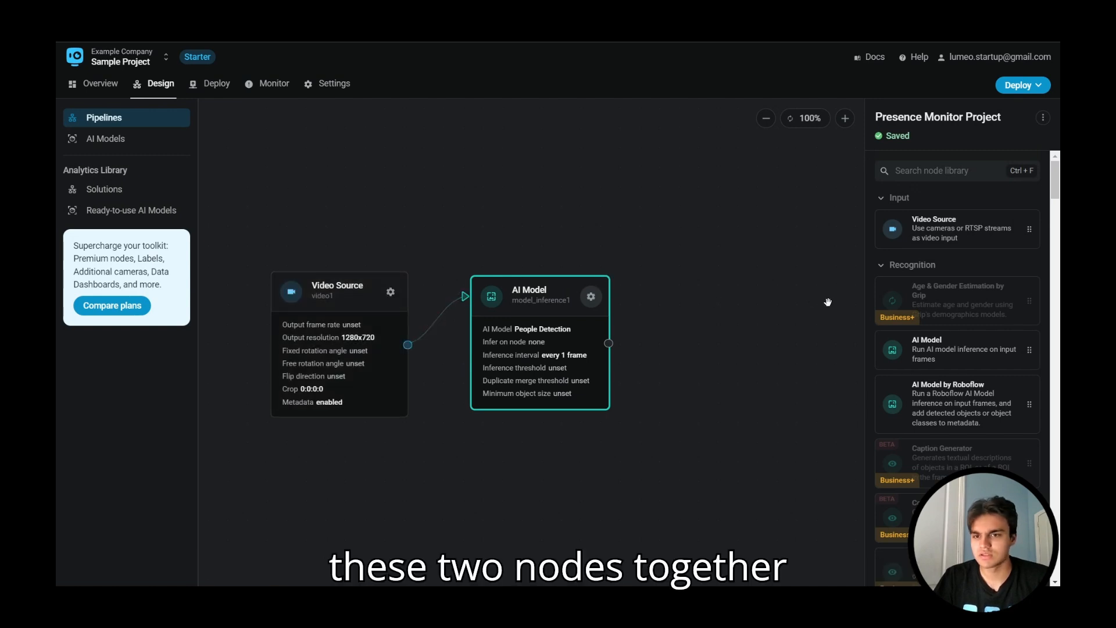
# Shift the Video Source and AI Model nodes aside, add a Track Objects node beside them and connect the AI Model output to its input
pyautogui.scroll(-1, 921, 370)
pyautogui.scroll(-8, 922, 371)
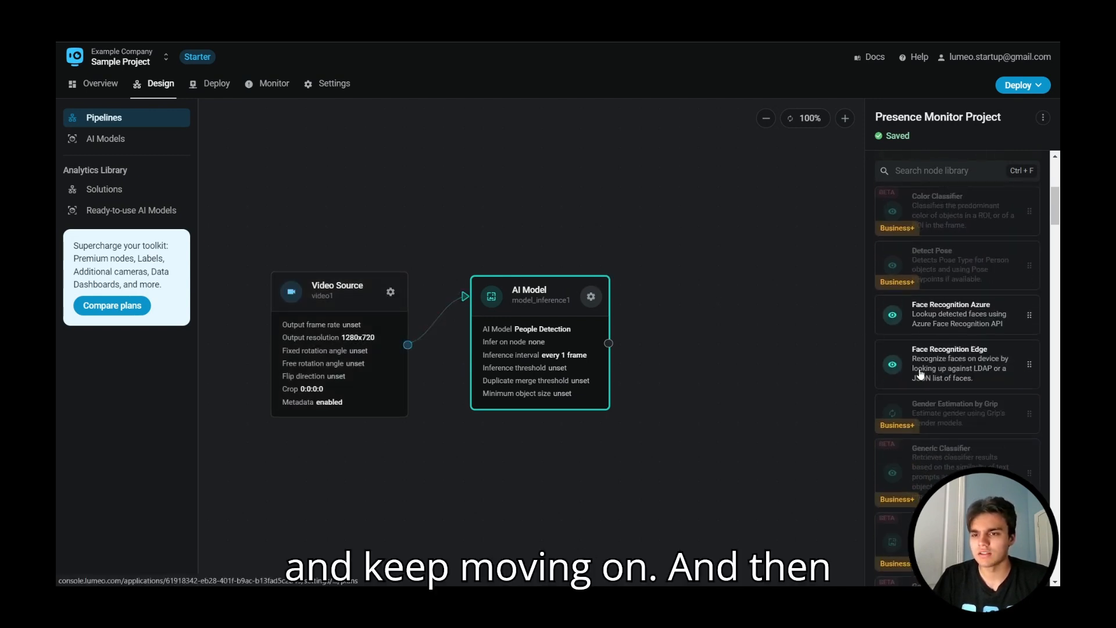
pyautogui.scroll(-8, 918, 369)
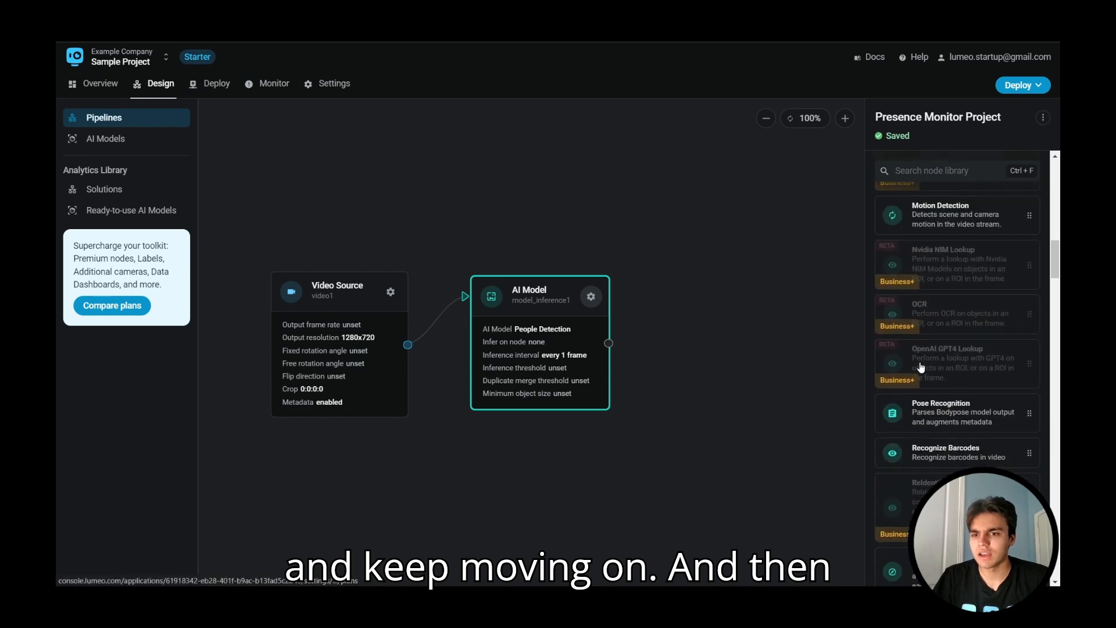
pyautogui.moveTo(343, 288); pyautogui.dragTo(306, 231)
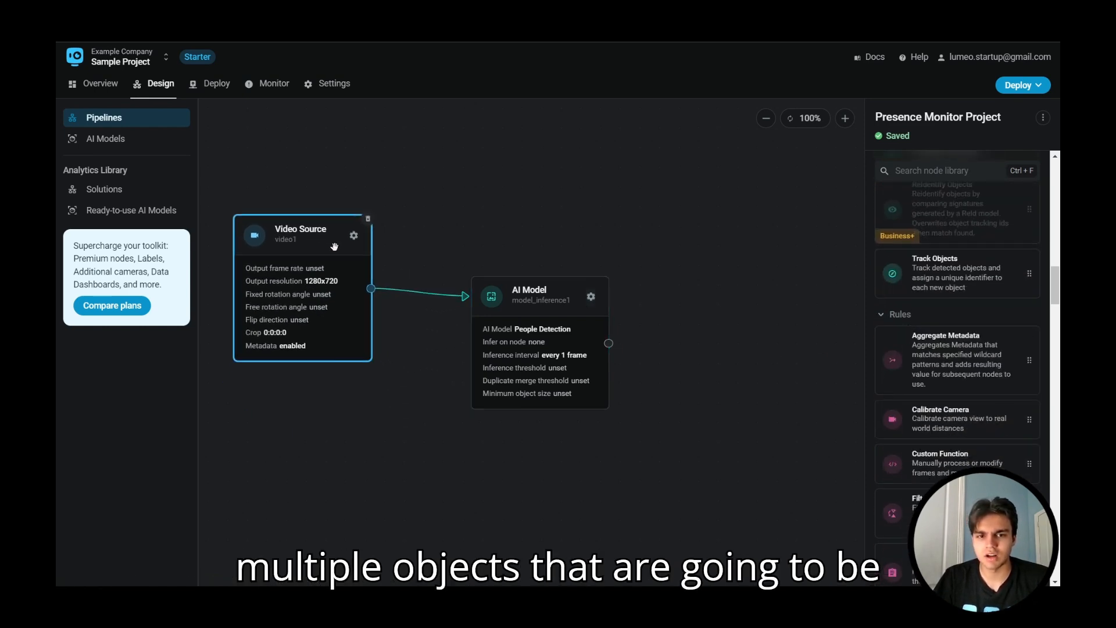
pyautogui.moveTo(523, 291); pyautogui.dragTo(480, 291)
pyautogui.moveTo(956, 270); pyautogui.dragTo(628, 321)
pyautogui.moveTo(567, 346); pyautogui.dragTo(613, 320)
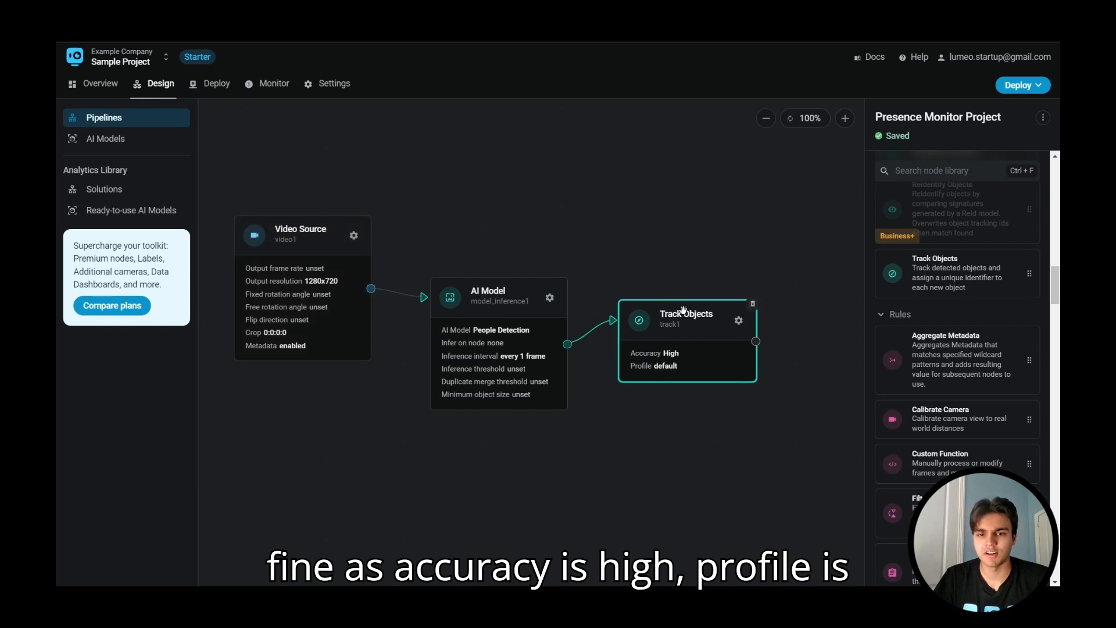
# Review the Track Objects node's accuracy and profile properties and move the Track Objects and AI Model nodes up and towards the Video Source
pyautogui.moveTo(680, 313); pyautogui.dragTo(641, 273)
pyautogui.click(699, 282)
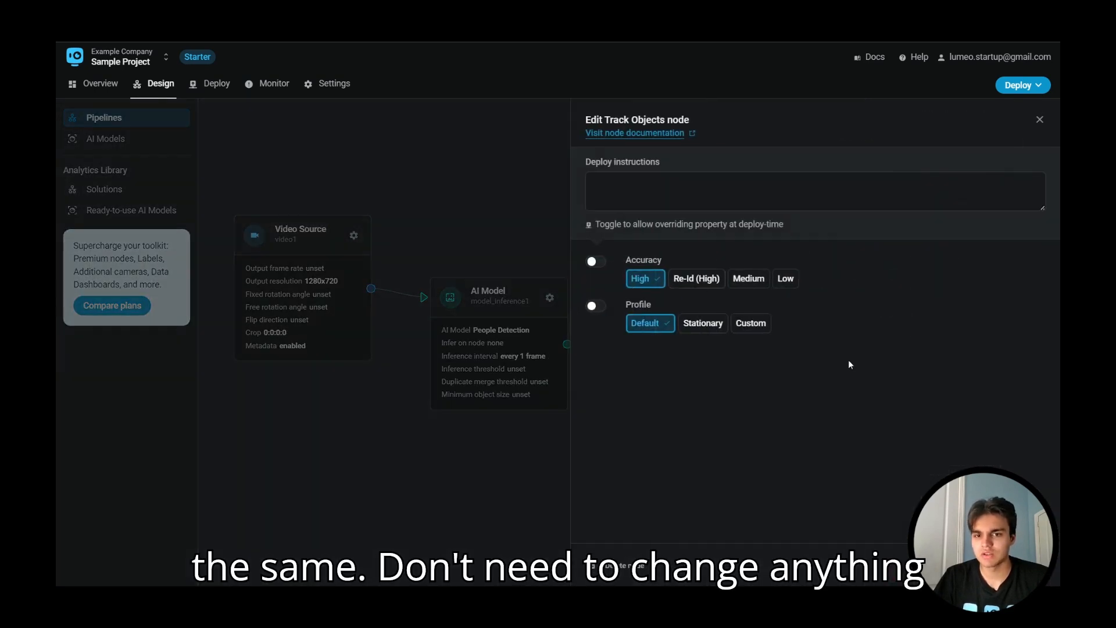
pyautogui.click(1031, 125)
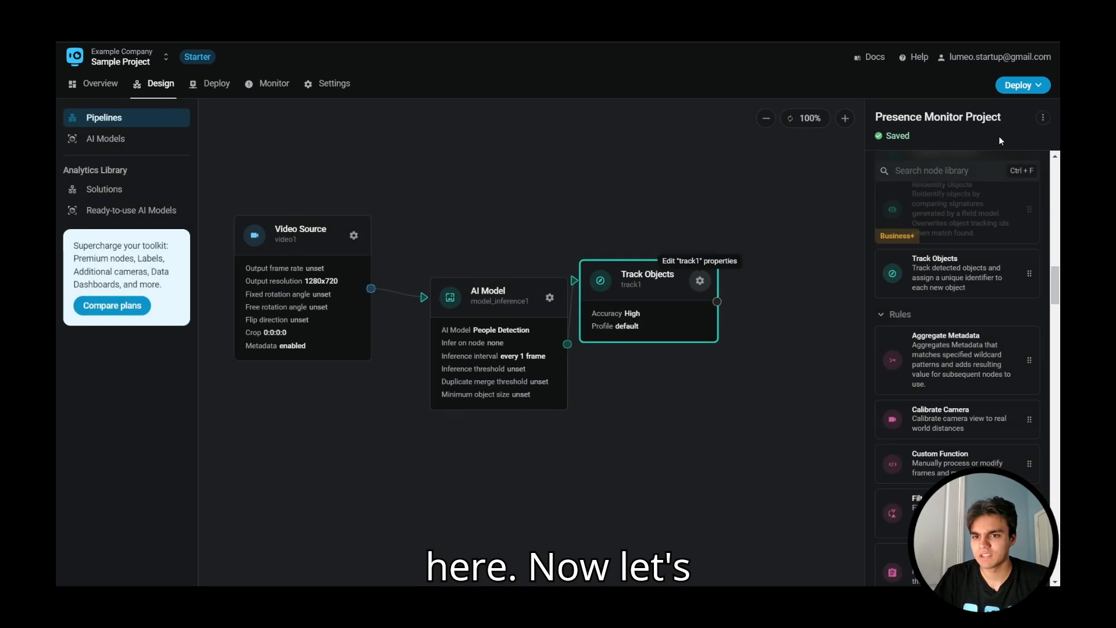
pyautogui.moveTo(526, 295); pyautogui.dragTo(503, 275)
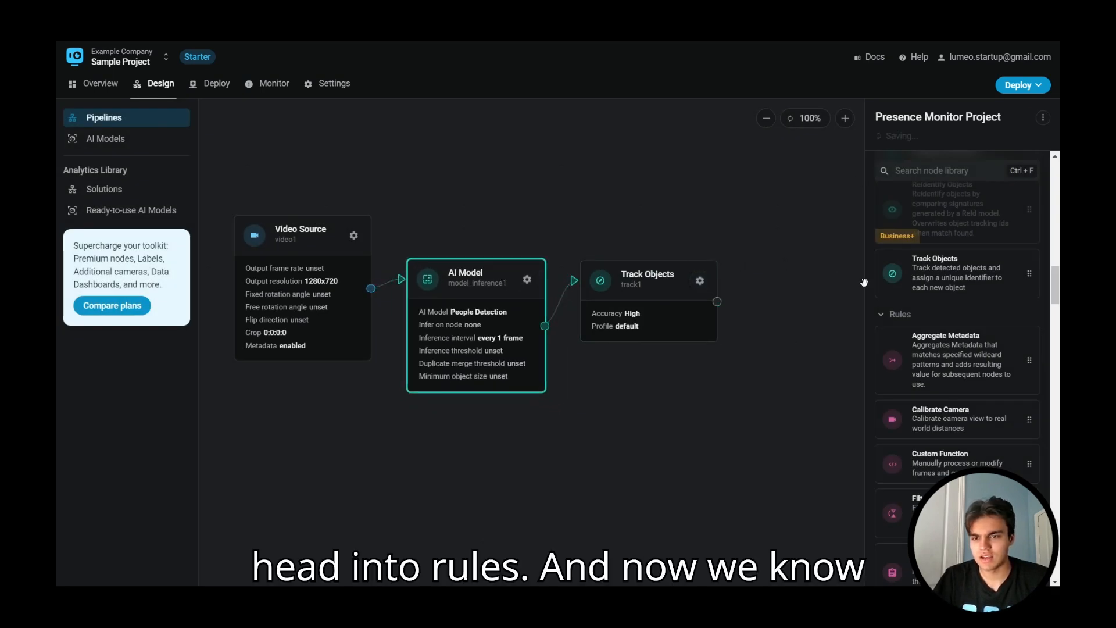
# Compare the monitor nodes among the Rules in the node library and add a Presence Monitor node beyond the Track Objects node
pyautogui.scroll(-4, 977, 349)
pyautogui.scroll(-6, 974, 337)
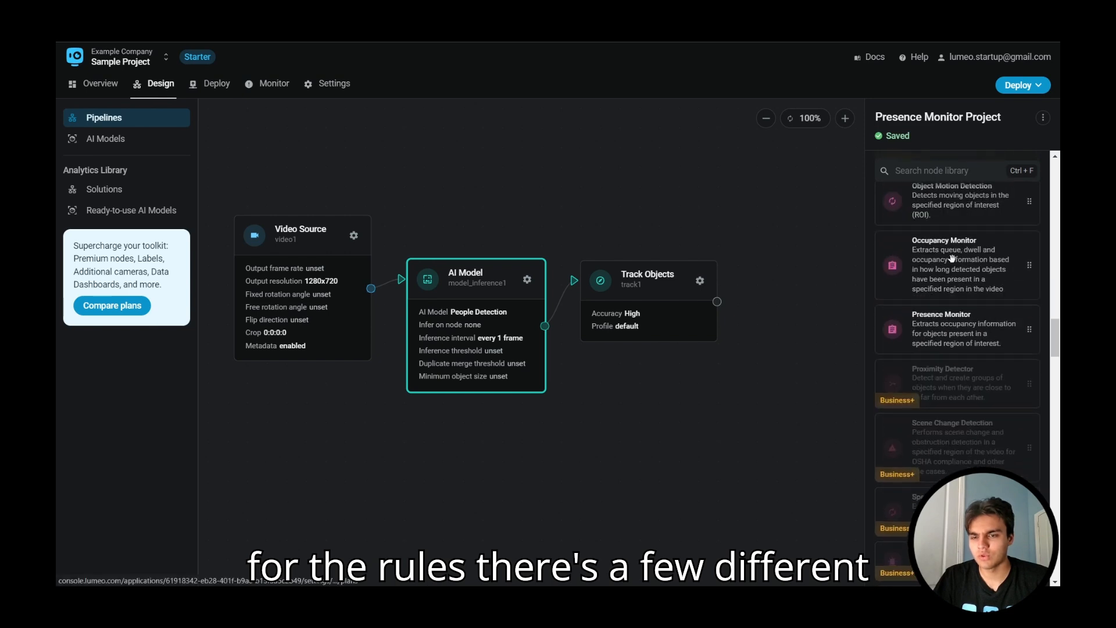
pyautogui.scroll(2, 962, 270)
pyautogui.scroll(2, 964, 273)
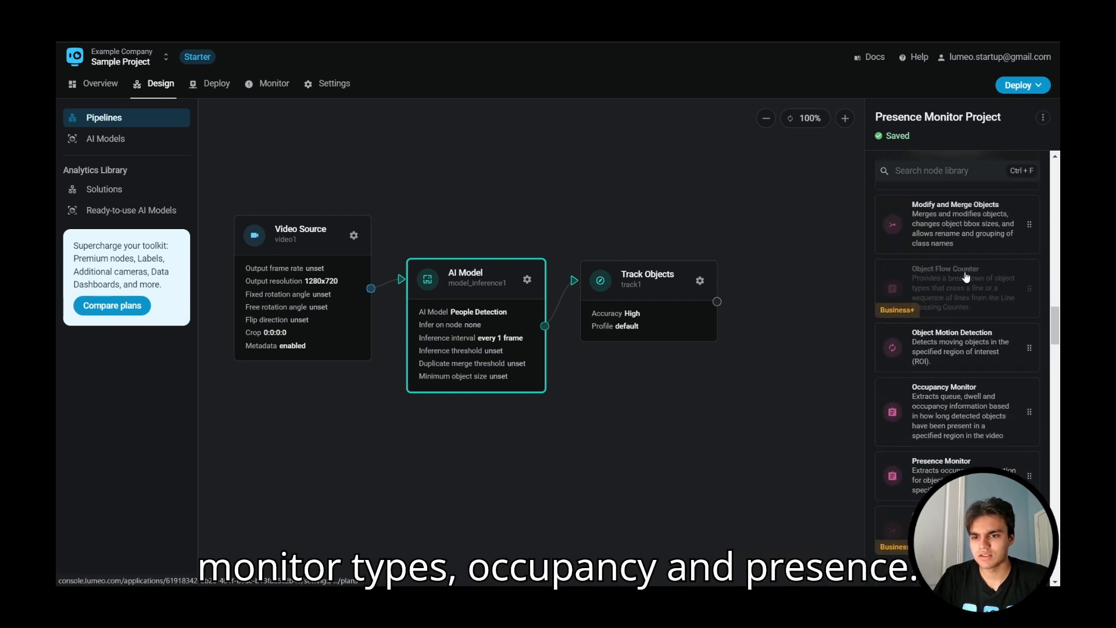
pyautogui.scroll(-4, 966, 296)
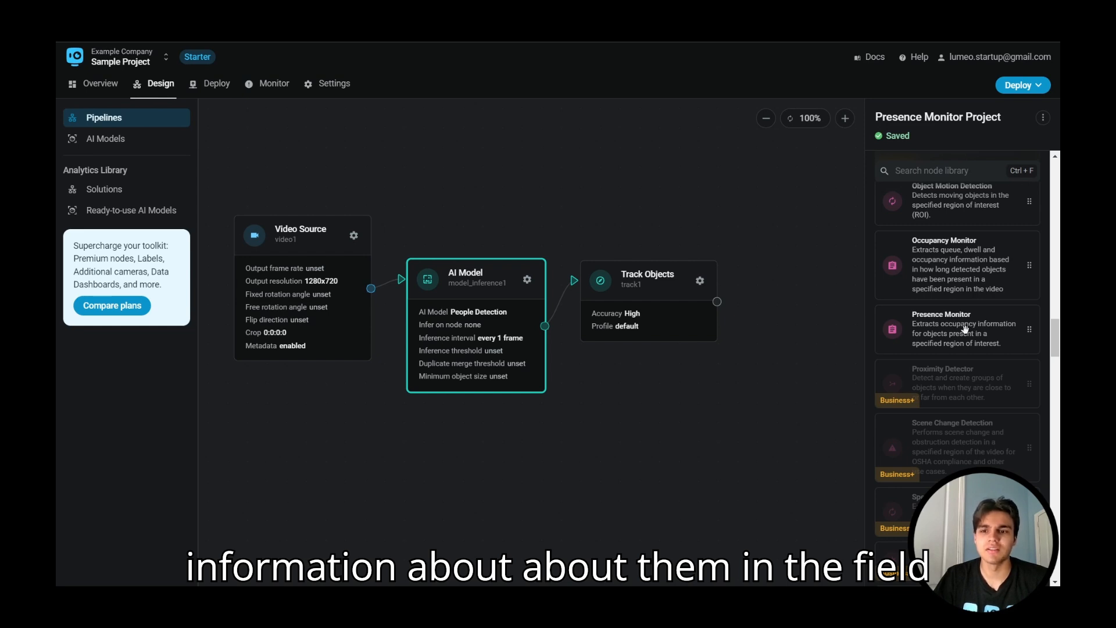
pyautogui.moveTo(958, 329); pyautogui.dragTo(744, 209)
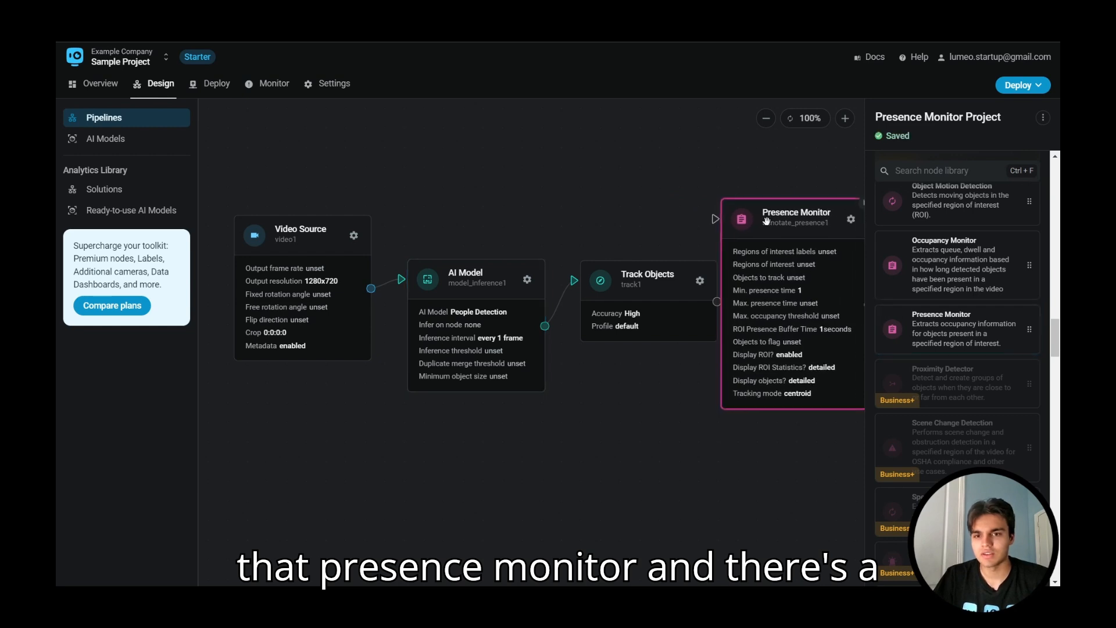
# Rearrange the four nodes so Track Objects sits above the others and the Presence Monitor node fits fully on the canvas
pyautogui.moveTo(678, 262); pyautogui.dragTo(662, 135)
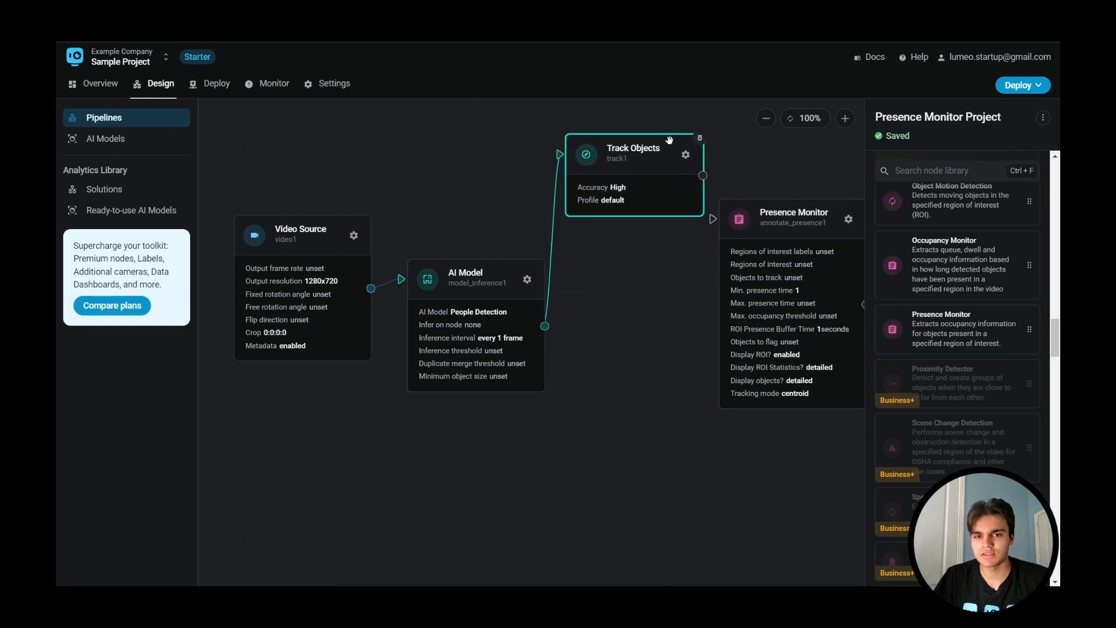
pyautogui.click(278, 237)
pyautogui.moveTo(278, 237); pyautogui.dragTo(262, 178)
pyautogui.moveTo(529, 273); pyautogui.dragTo(498, 228)
pyautogui.moveTo(773, 218); pyautogui.dragTo(714, 247)
# Enter the deploy instructions "Create region of interest in front of store and requirements for metadata" for the Presence Monitor node
pyautogui.click(791, 250)
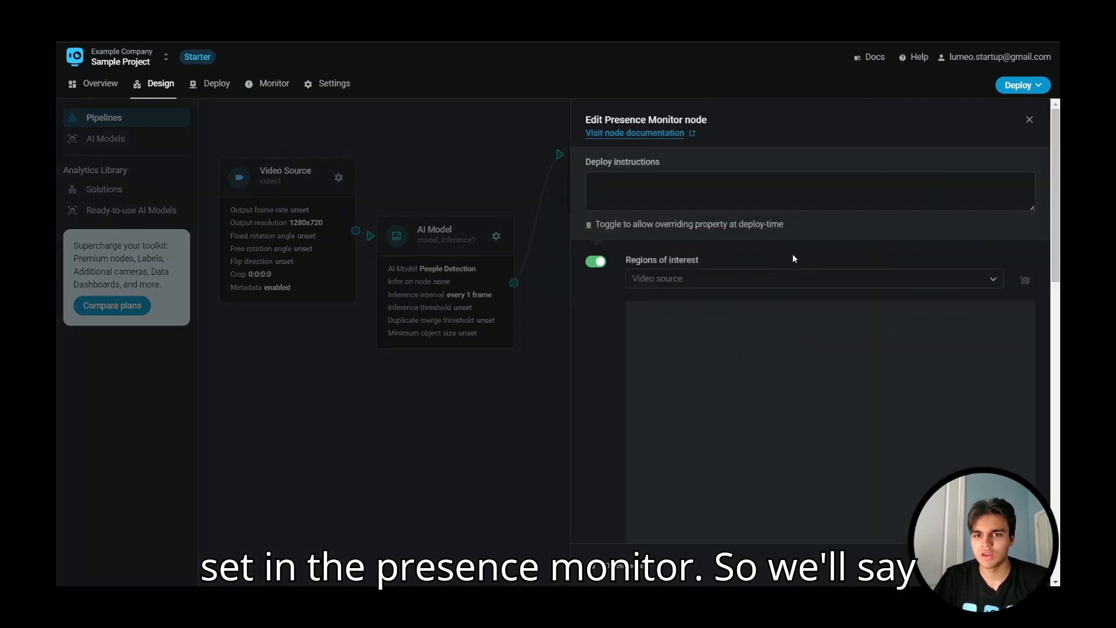
pyautogui.click(756, 193)
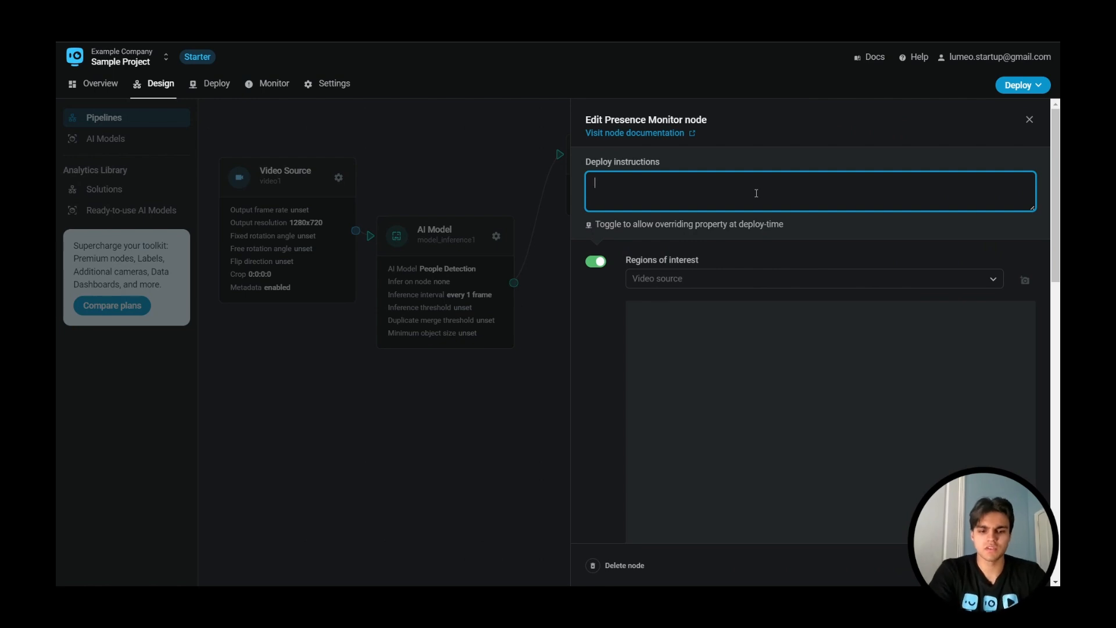
pyautogui.write('create re')
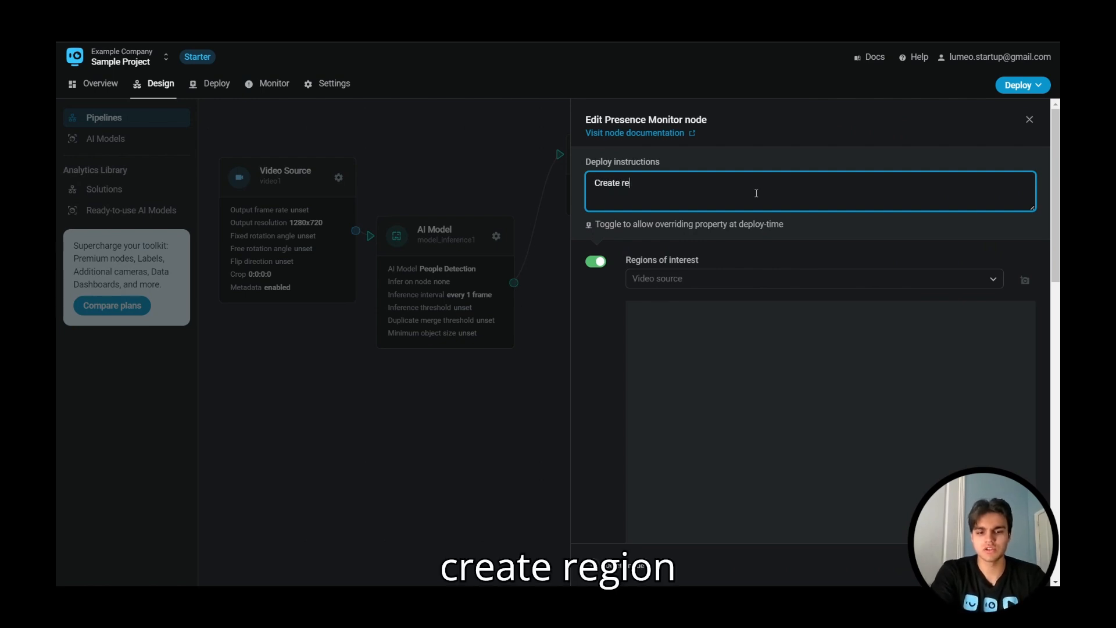
pyautogui.write('gion of int')
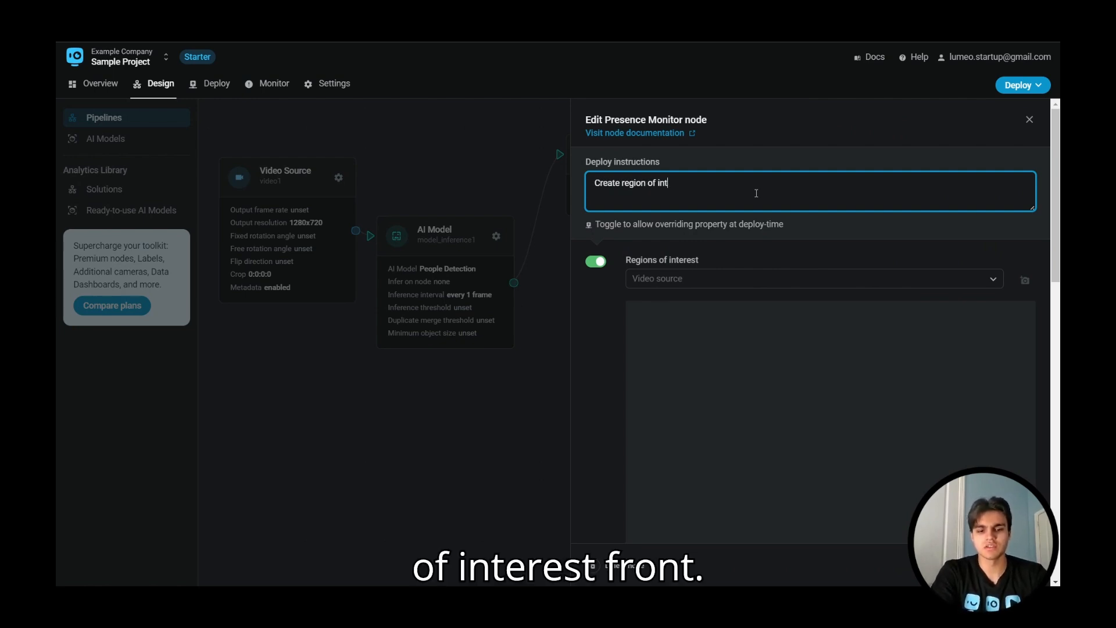
pyautogui.write('erest in front of store')
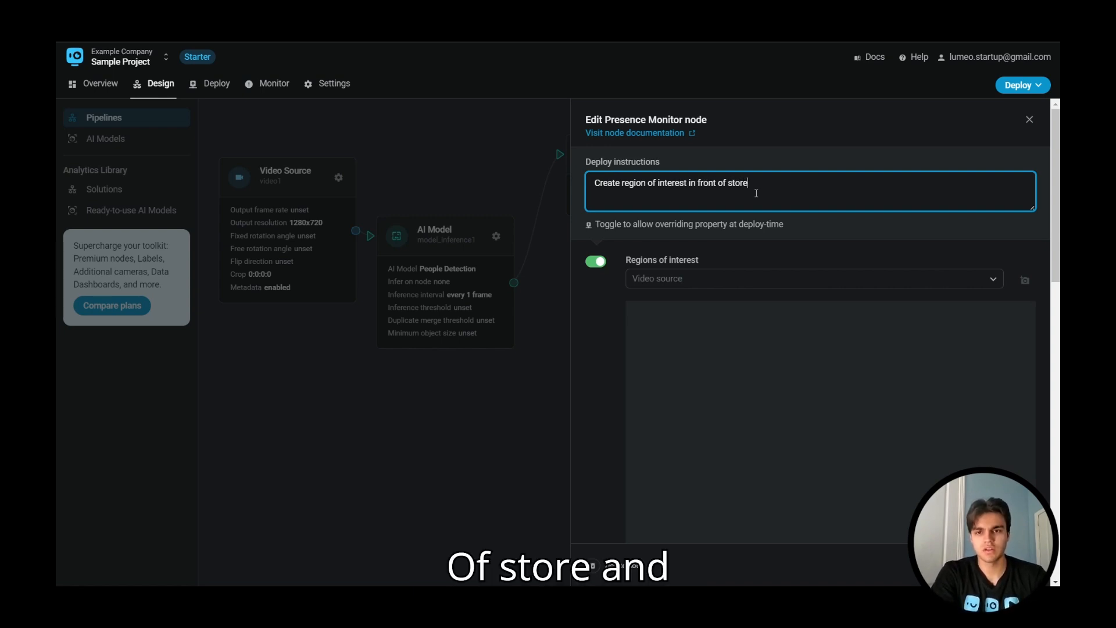
pyautogui.write(' and requir')
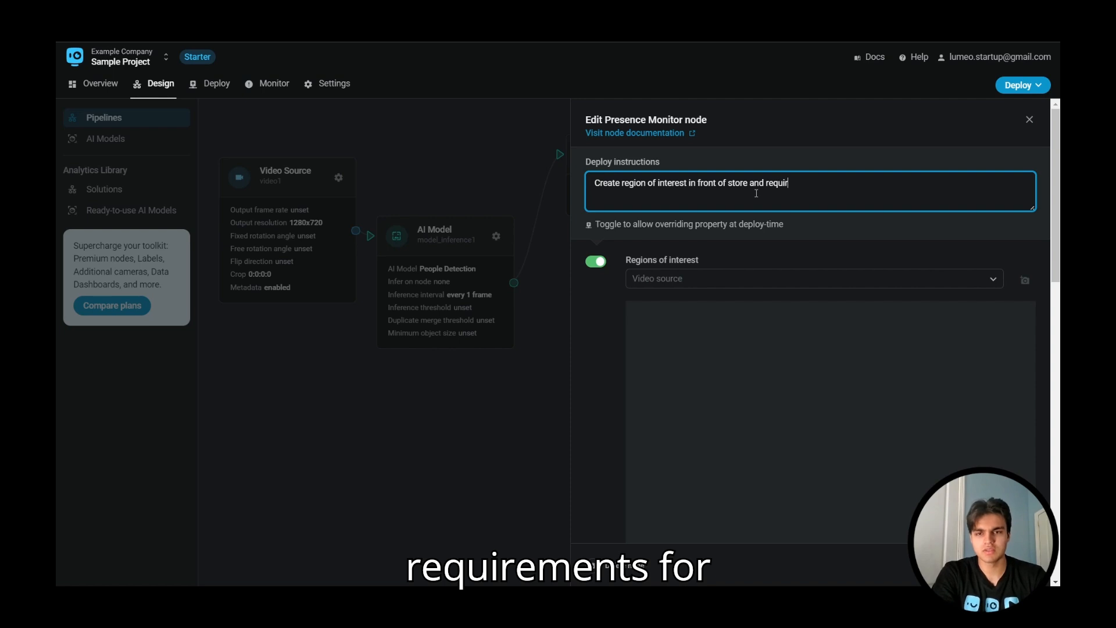
pyautogui.write('ements for metadata')
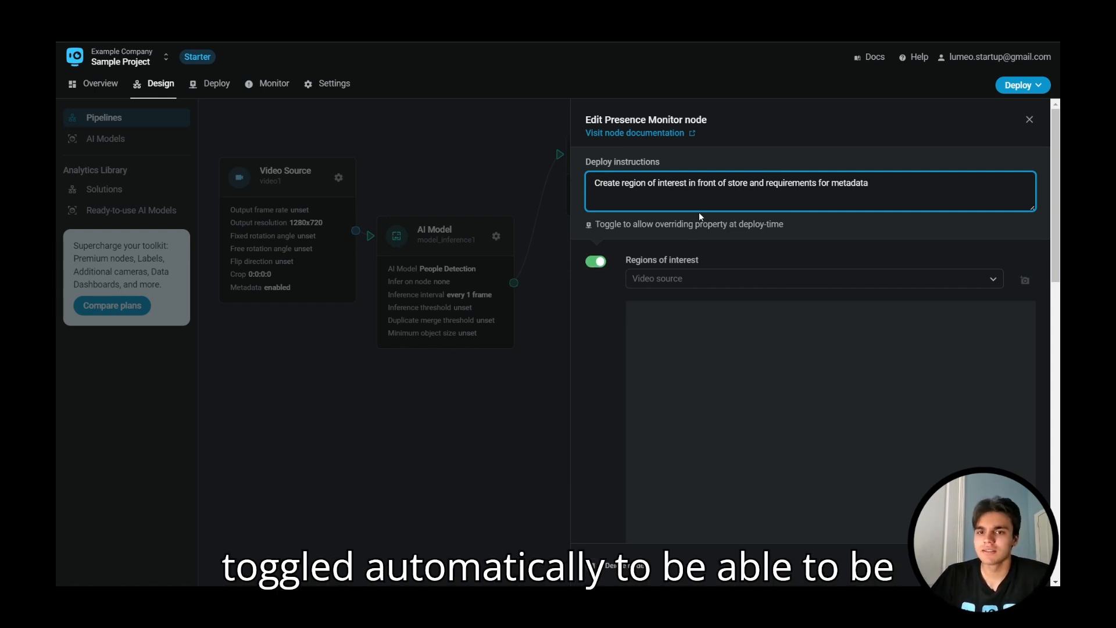
# Choose SeasideHeights1.mp4 as the video source for the Presence Monitor node's regions of interest
pyautogui.scroll(-2, 721, 243)
pyautogui.scroll(1, 717, 239)
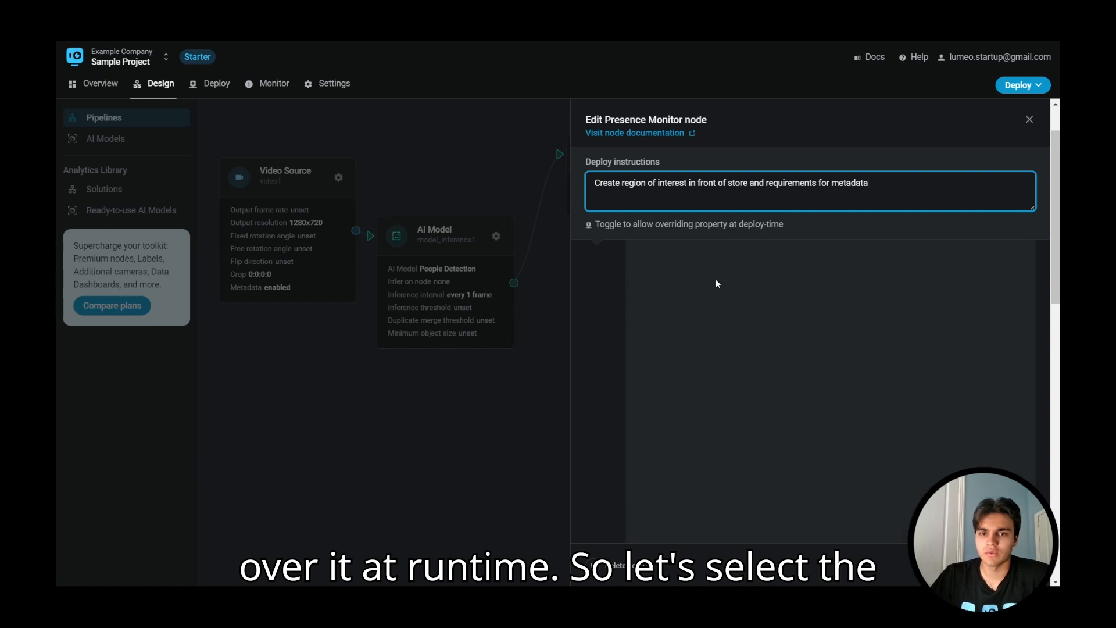
pyautogui.click(961, 278)
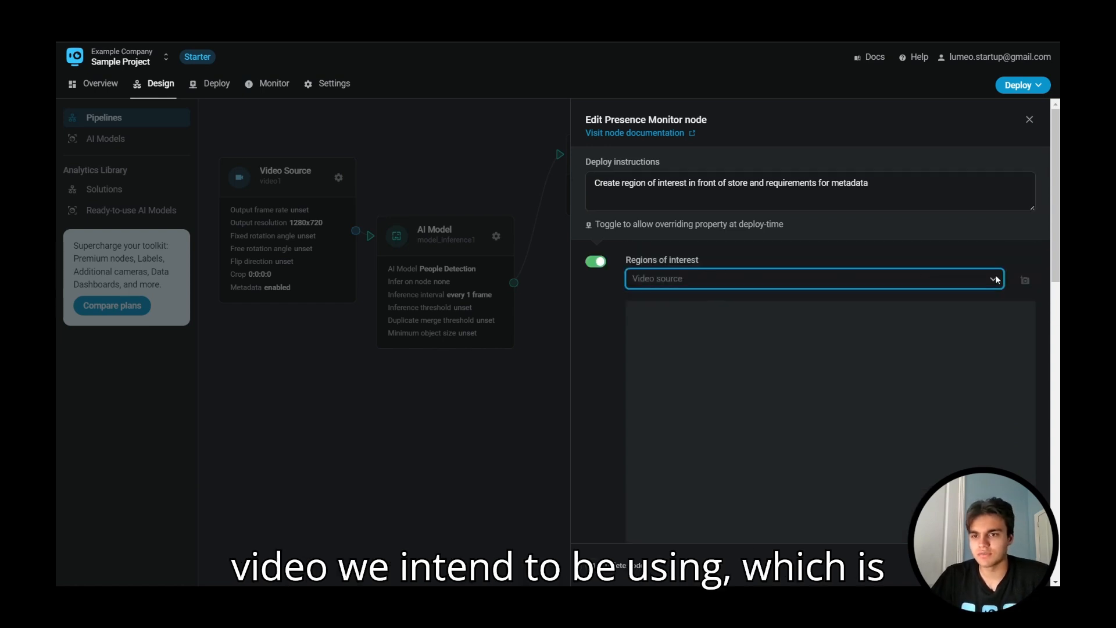
pyautogui.click(736, 388)
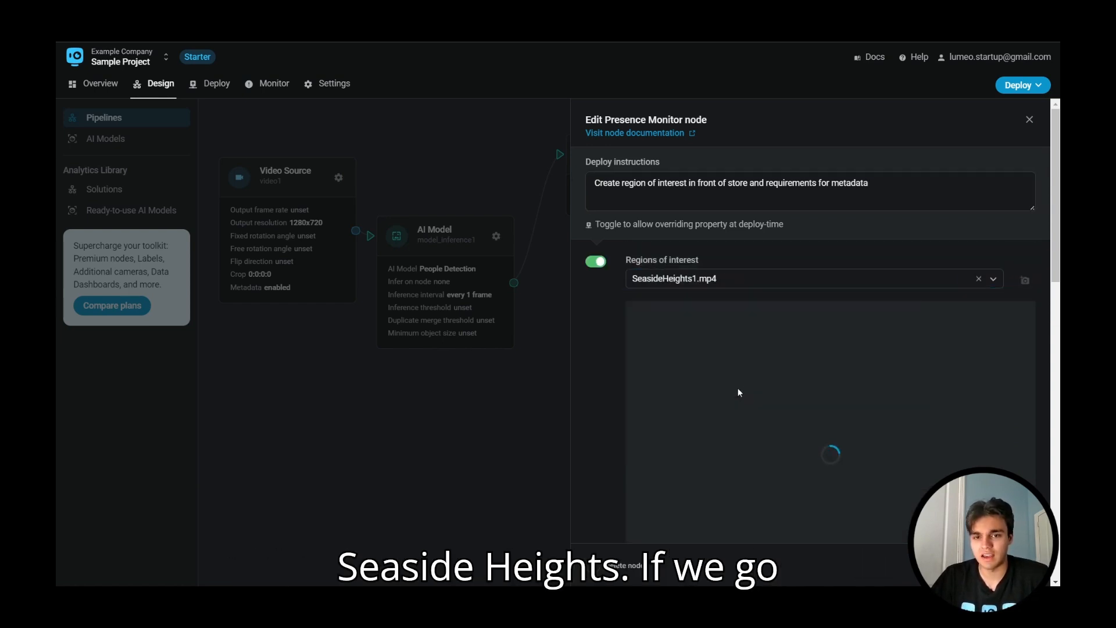
# Create a region of interest polygon on the video frame and shape its corners to cover only the boardwalk area below the railing
pyautogui.scroll(-1, 749, 242)
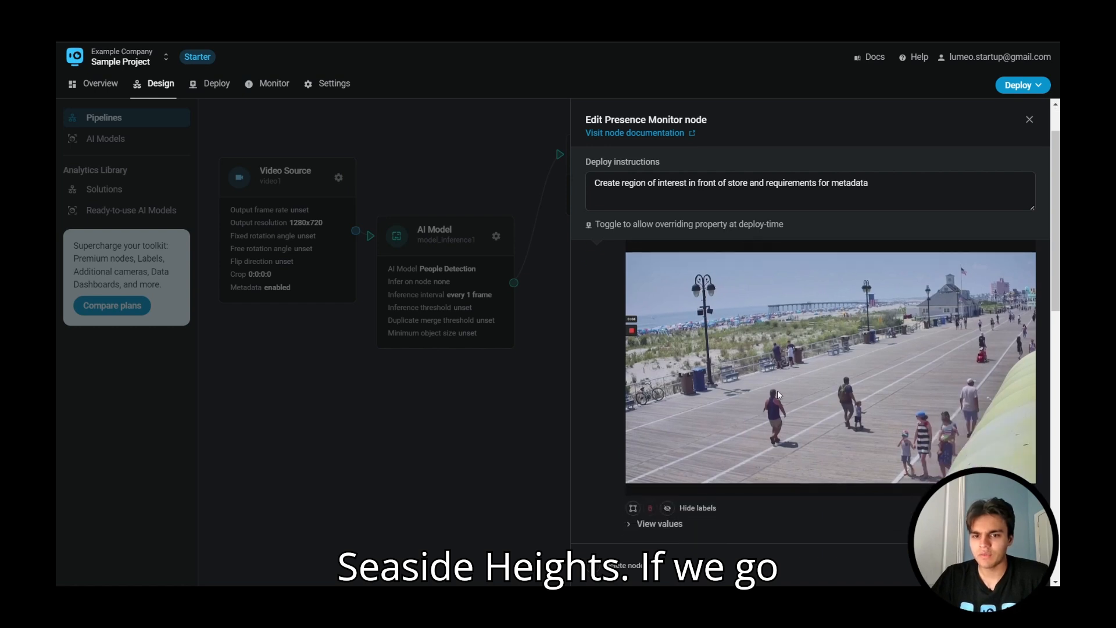
pyautogui.click(633, 509)
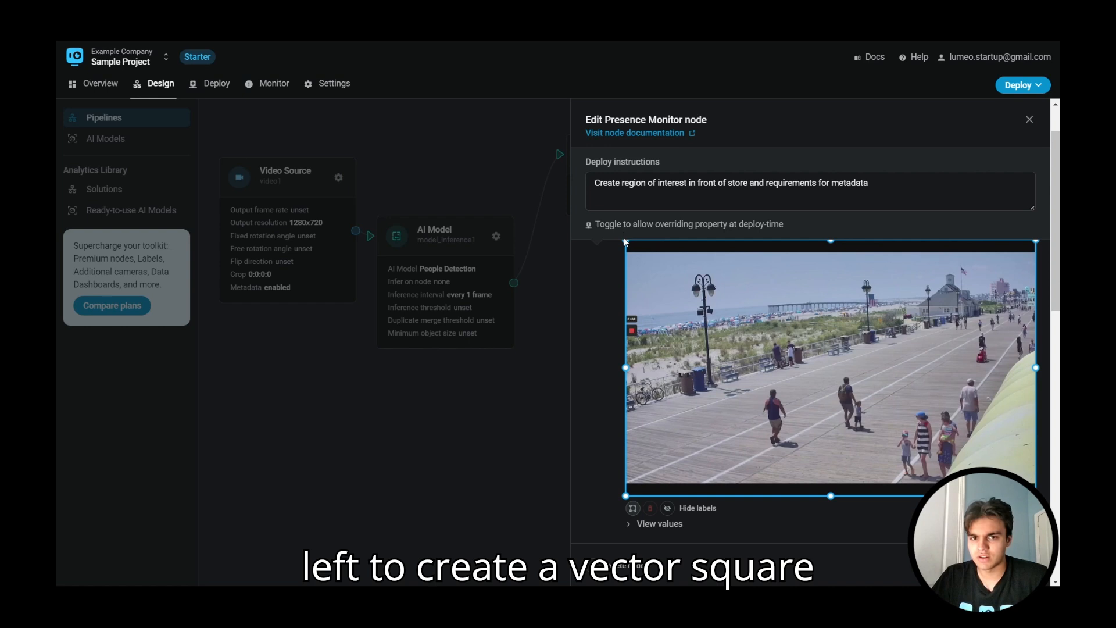
pyautogui.moveTo(625, 240); pyautogui.dragTo(768, 347)
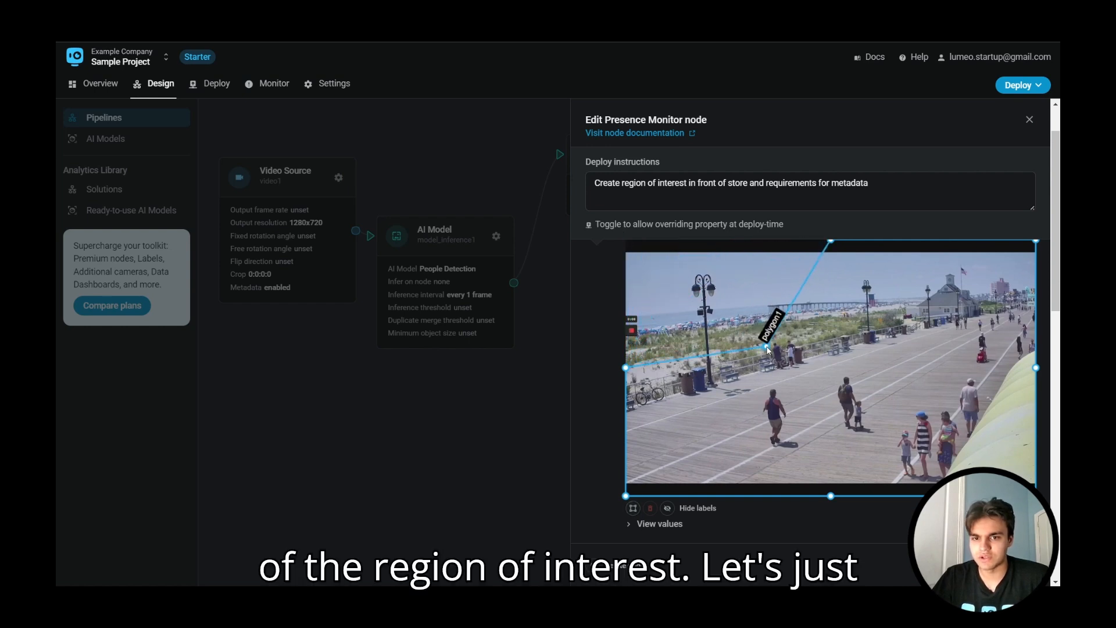
pyautogui.moveTo(626, 368); pyautogui.dragTo(627, 384)
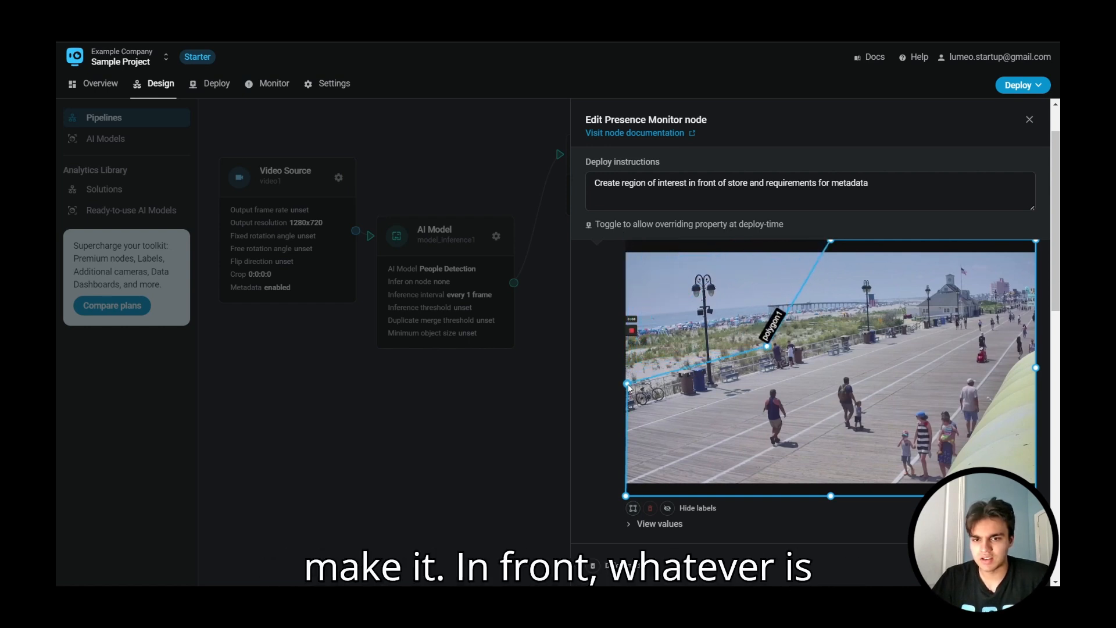
pyautogui.moveTo(830, 241); pyautogui.dragTo(863, 350)
pyautogui.moveTo(1036, 242); pyautogui.dragTo(1042, 359)
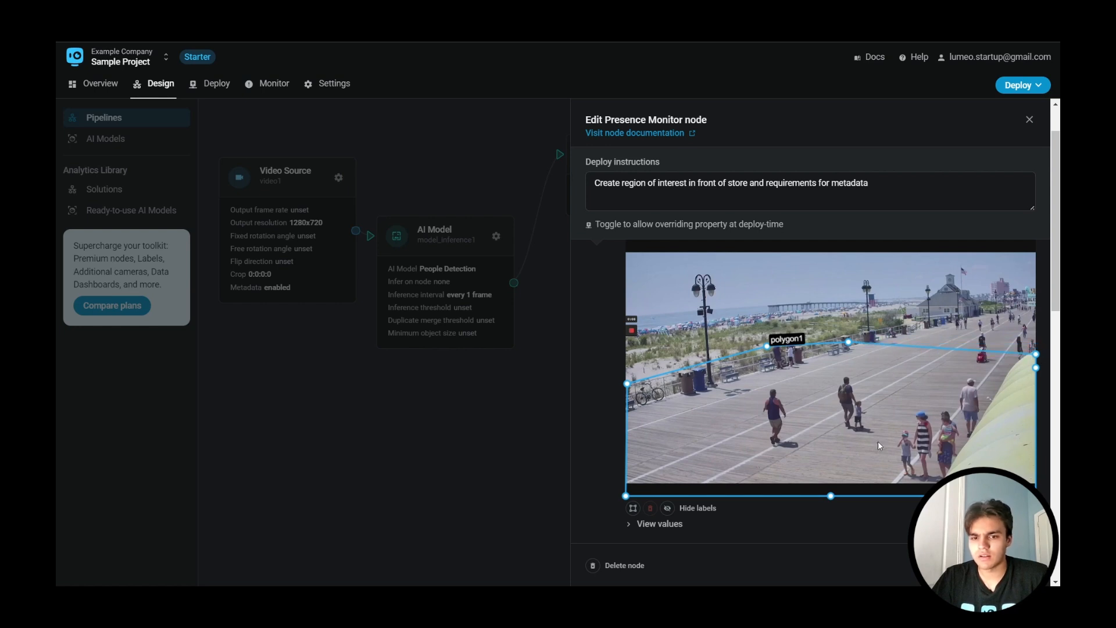
pyautogui.moveTo(625, 496); pyautogui.dragTo(624, 481)
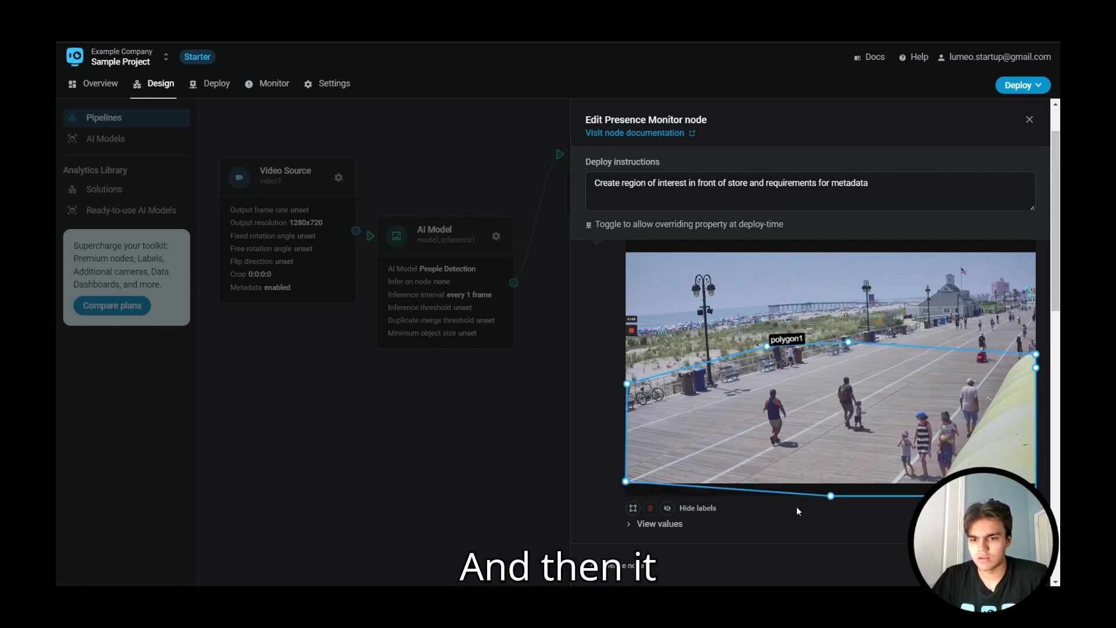
pyautogui.moveTo(831, 498); pyautogui.dragTo(828, 485)
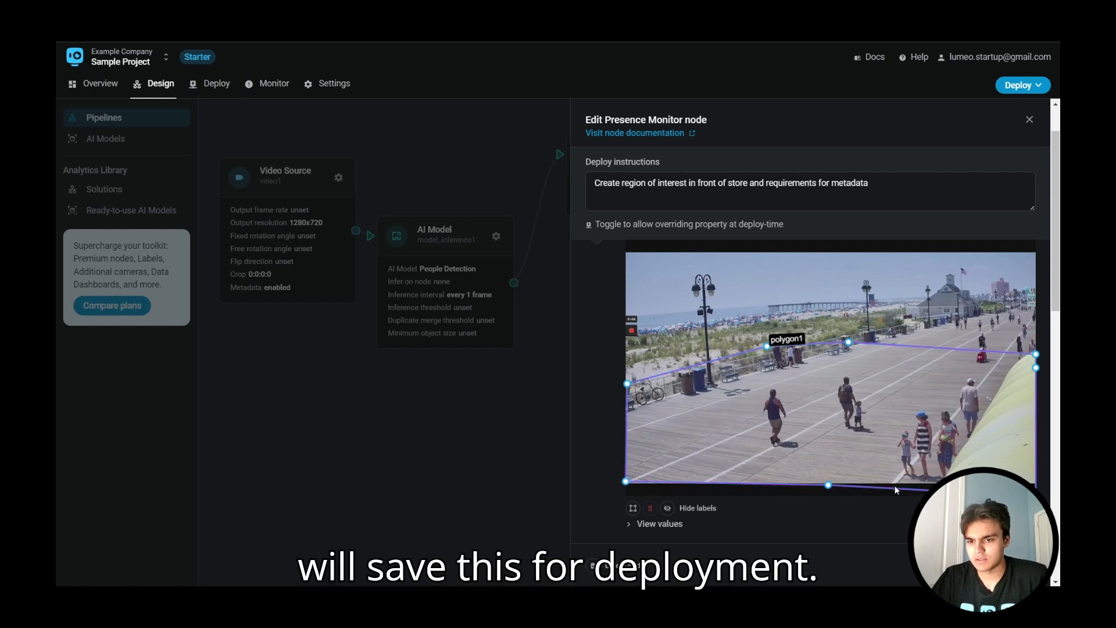
pyautogui.moveTo(1035, 496); pyautogui.dragTo(1034, 483)
# Add "person" to the Presence Monitor node's objects to track and check the explanation of the minimum presence time
pyautogui.scroll(-1, 830, 384)
pyautogui.scroll(-5, 684, 349)
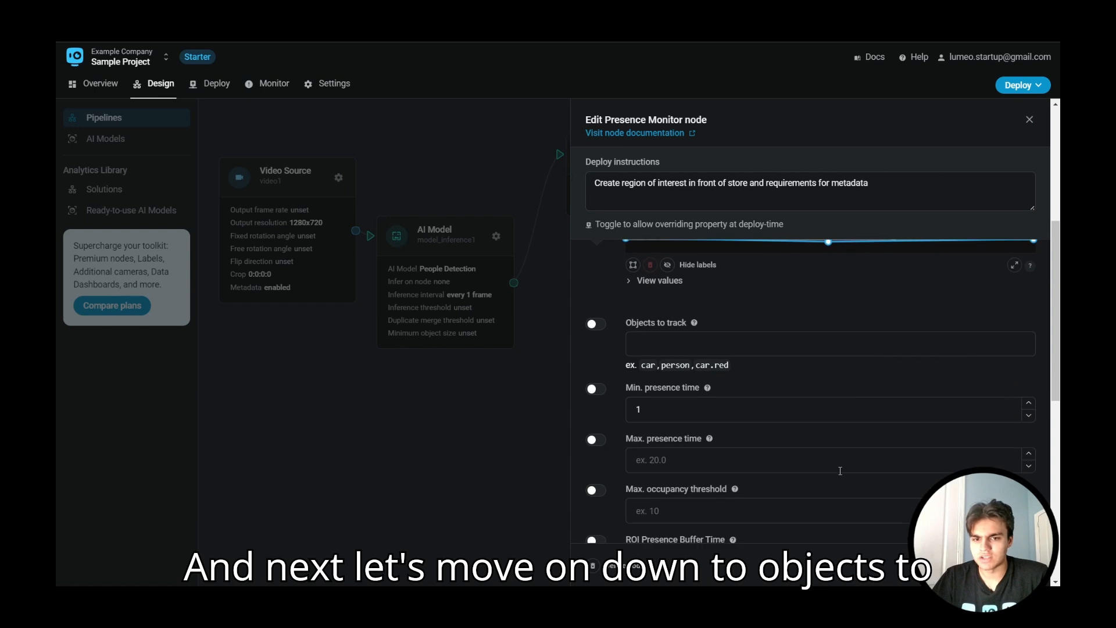
pyautogui.click(700, 341)
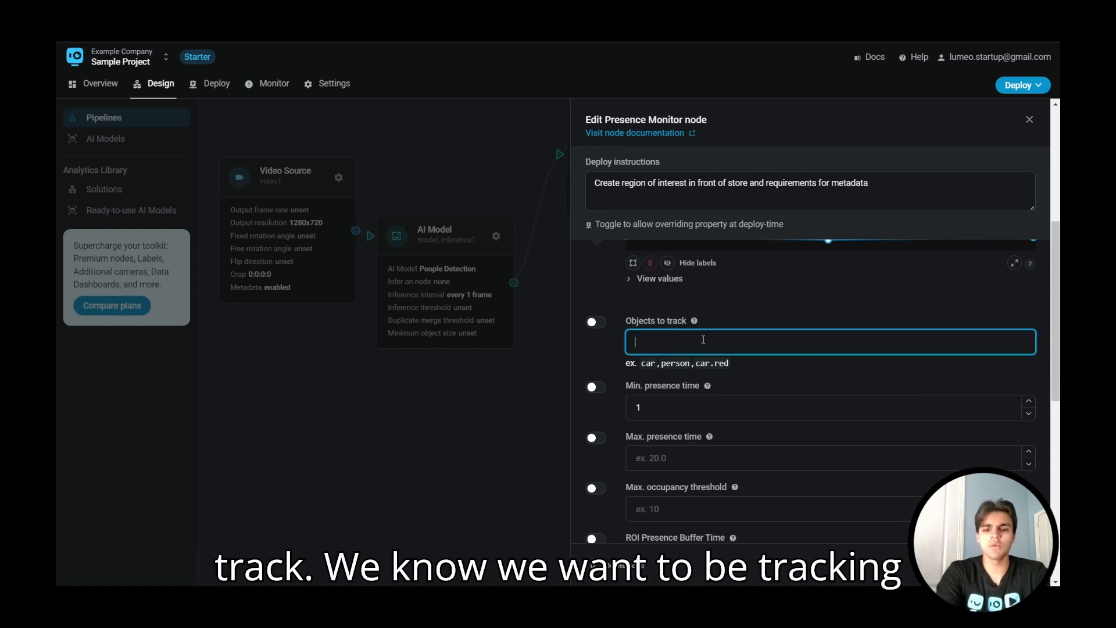
pyautogui.write('person')
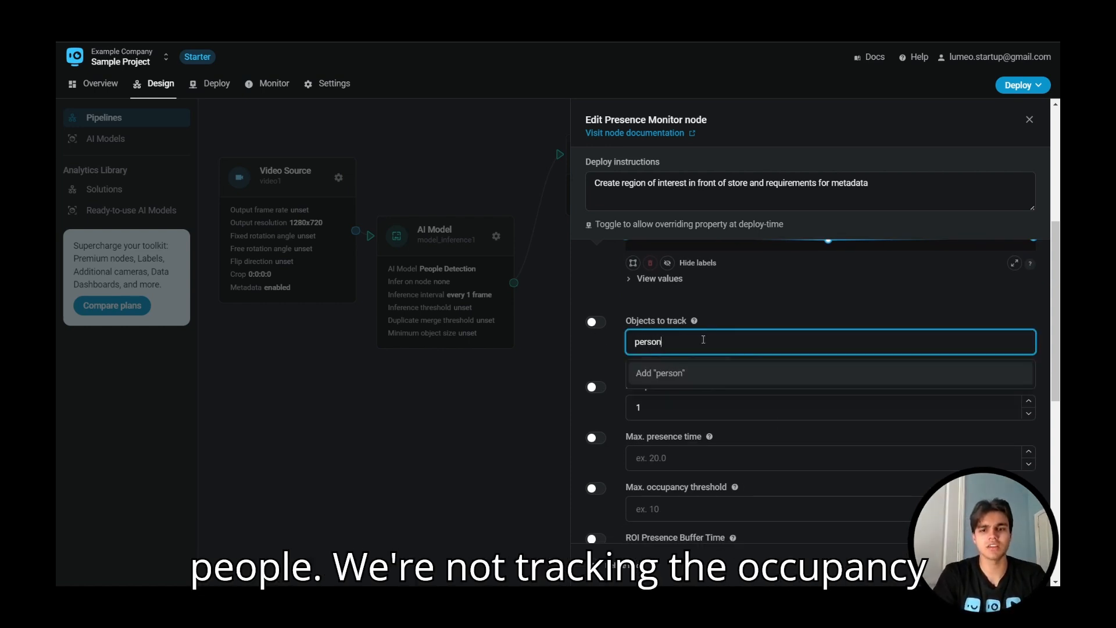
pyautogui.click(705, 379)
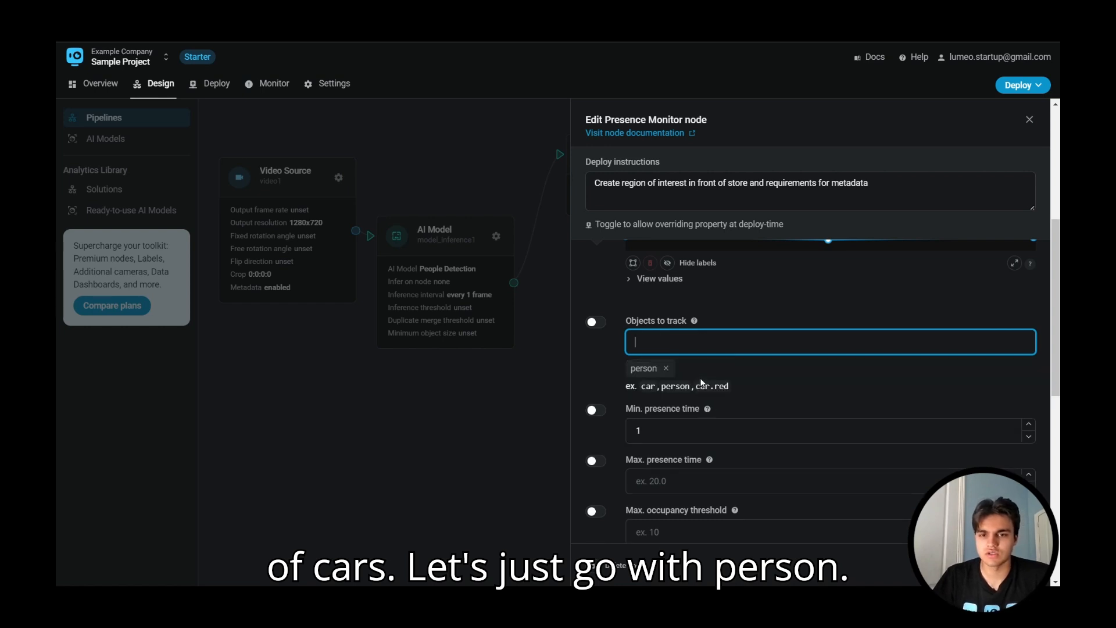
pyautogui.scroll(-1, 762, 383)
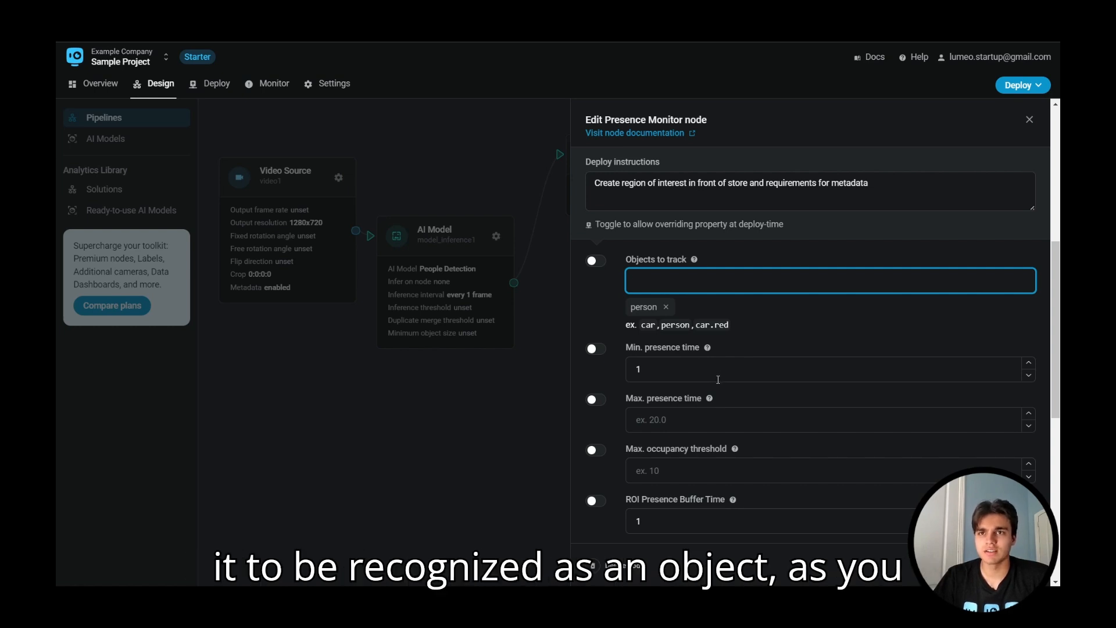
pyautogui.moveTo(707, 349)
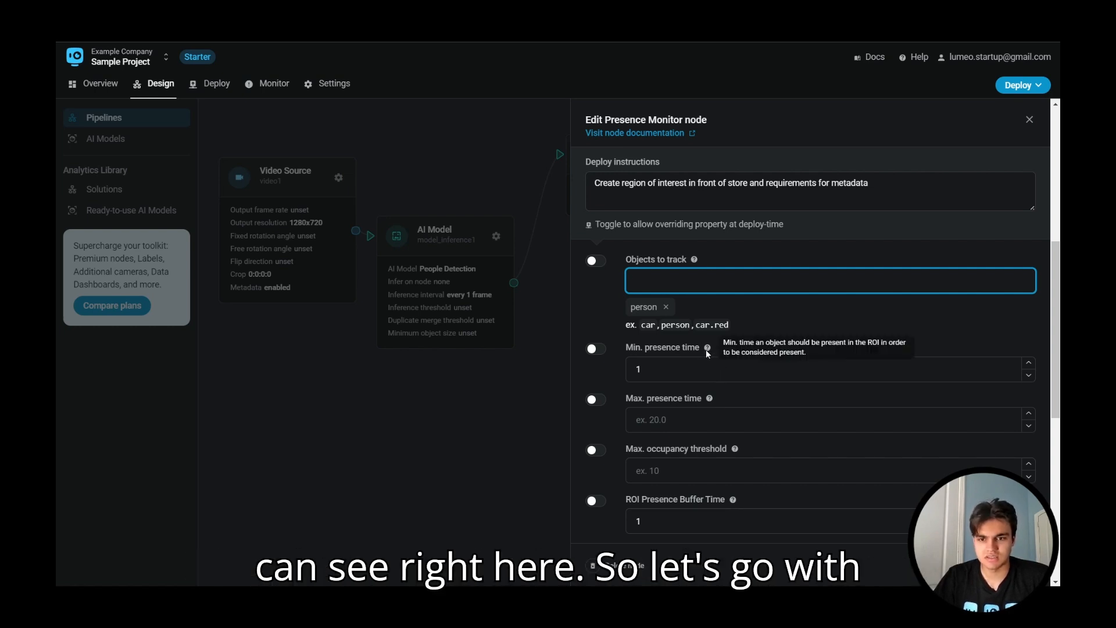
# Set the Presence Monitor node's minimum presence time to 2 and its maximum presence time to 1, keeping the display options as they are
pyautogui.click(663, 367)
pyautogui.press('BackSpace')
pyautogui.write('2')
pyautogui.moveTo(692, 403)
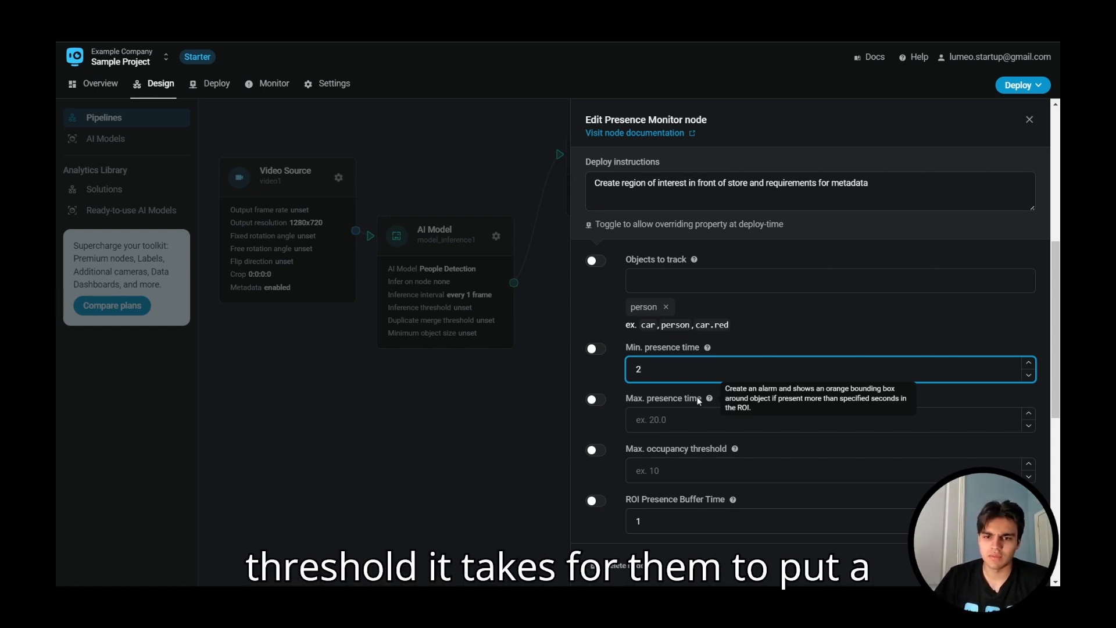
pyautogui.click(696, 411)
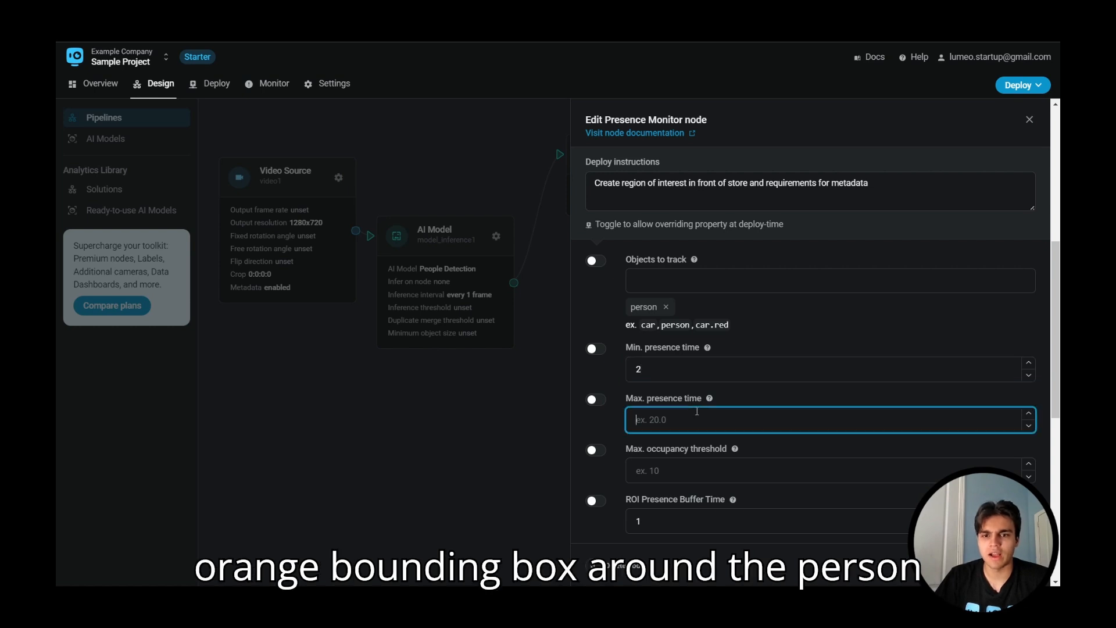
pyautogui.write('1')
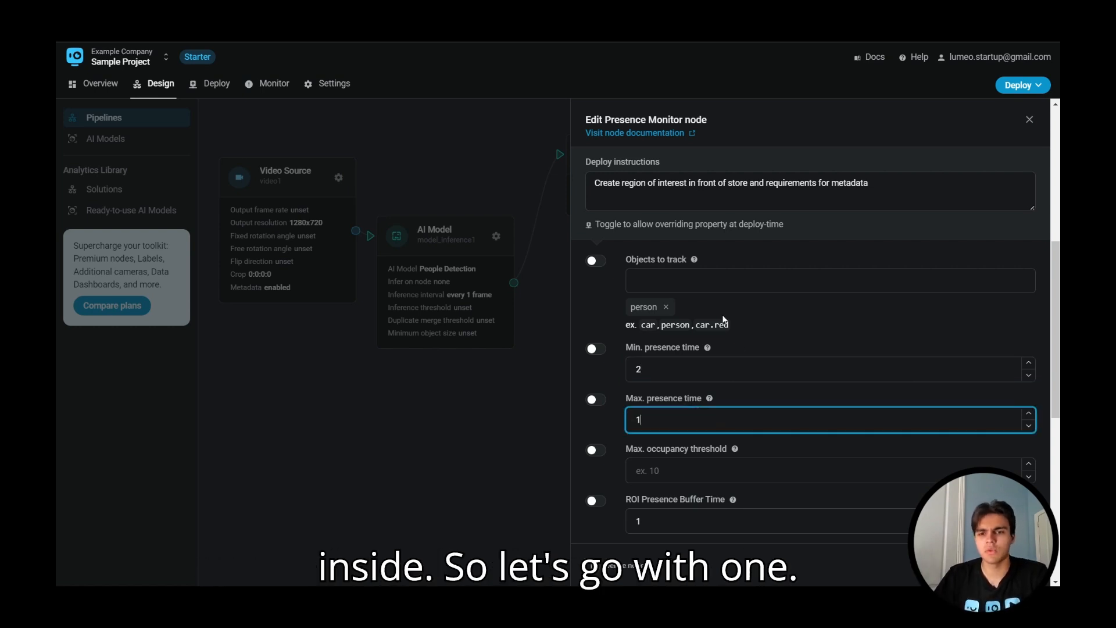
pyautogui.click(773, 334)
pyautogui.scroll(-5, 773, 343)
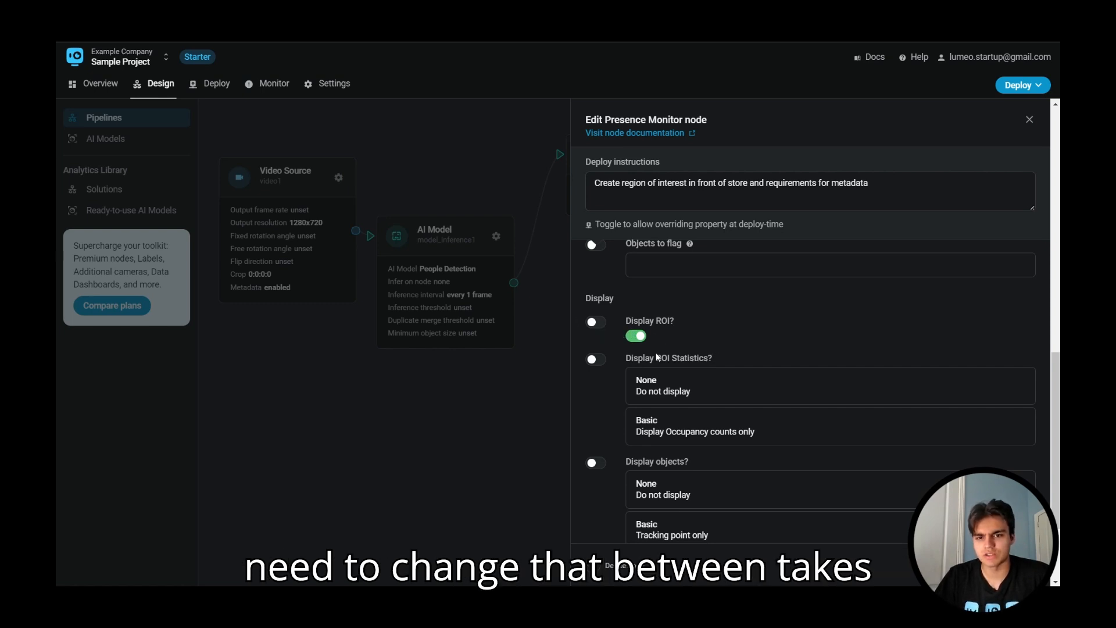
pyautogui.scroll(-3, 657, 355)
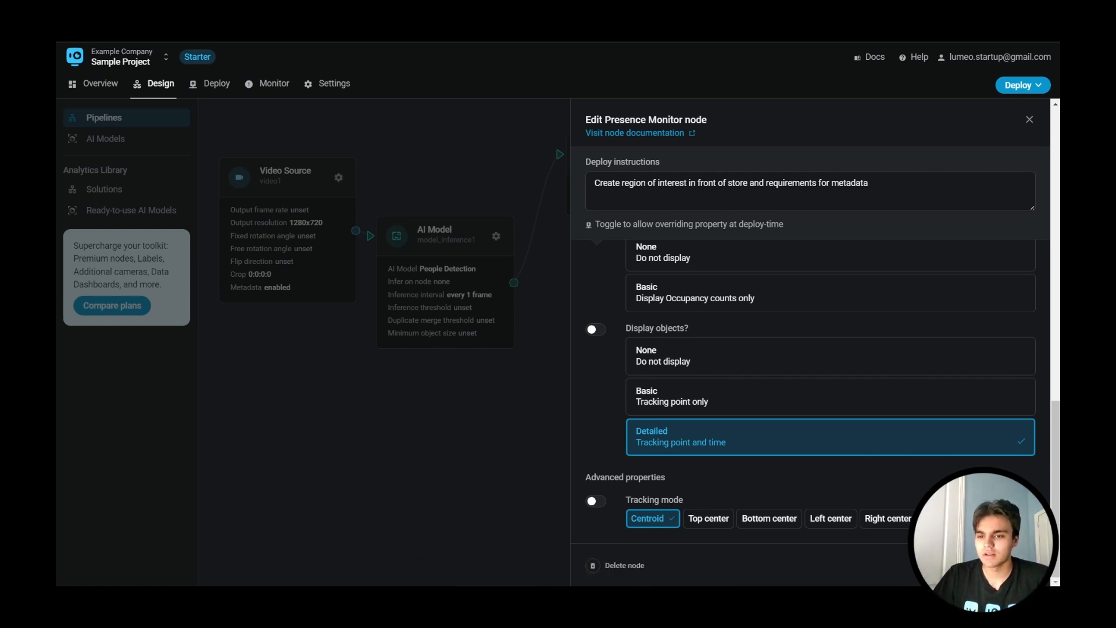
pyautogui.press('Escape')
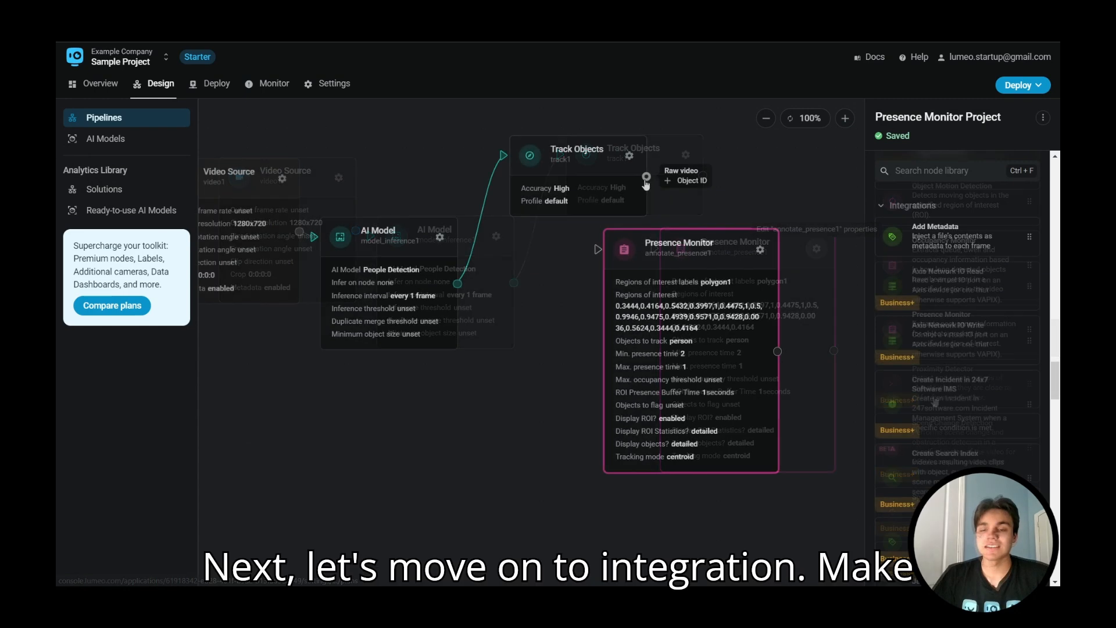
# Connect the Track Objects output to the Presence Monitor input and move the Presence Monitor node below the Video Source and AI Model nodes
pyautogui.moveTo(647, 181); pyautogui.dragTo(598, 250)
pyautogui.moveTo(671, 246); pyautogui.dragTo(274, 378)
pyautogui.moveTo(446, 363); pyautogui.dragTo(517, 306)
pyautogui.scroll(-1, 590, 334)
pyautogui.scroll(-1, 589, 334)
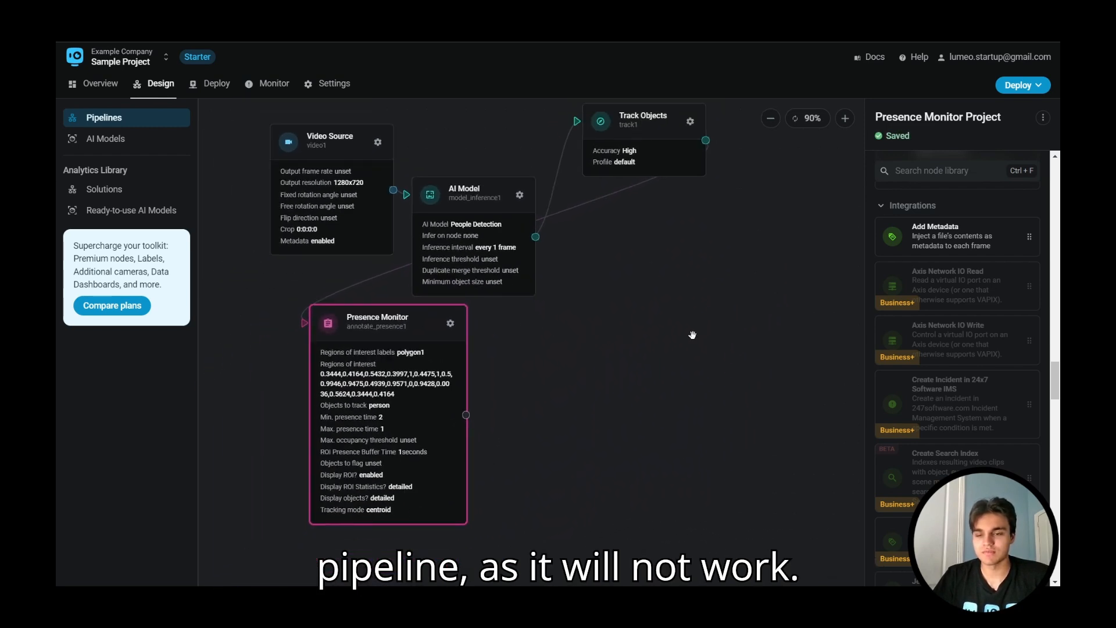
# Add a Publish to Google Sheets node beside the Presence Monitor node and connect the Presence Monitor output to its input
pyautogui.scroll(-4, 945, 374)
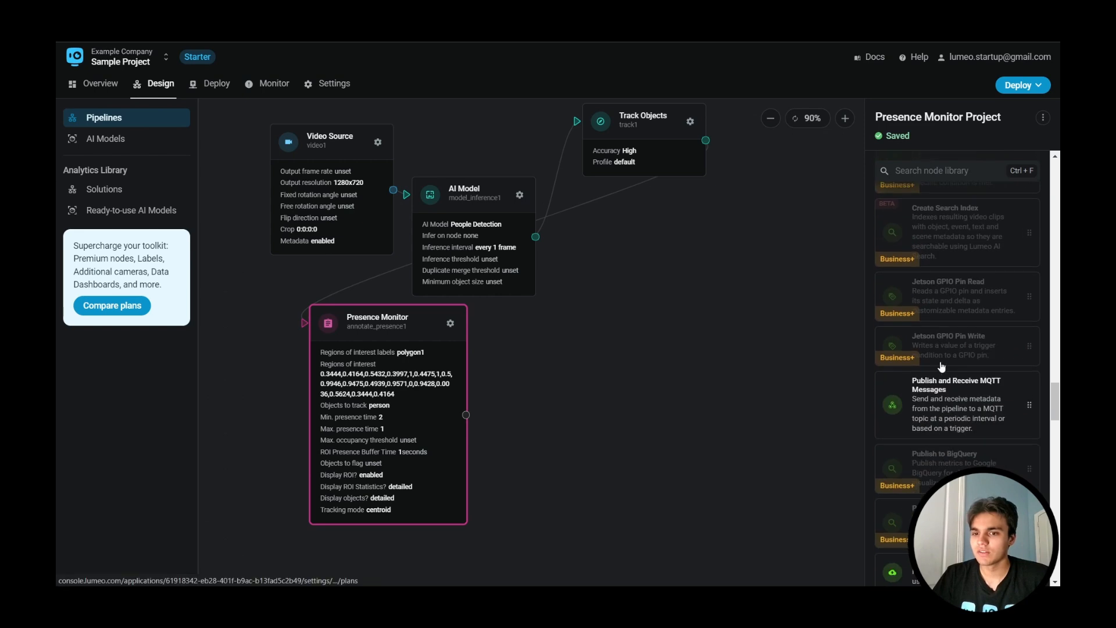
pyautogui.scroll(-3, 945, 375)
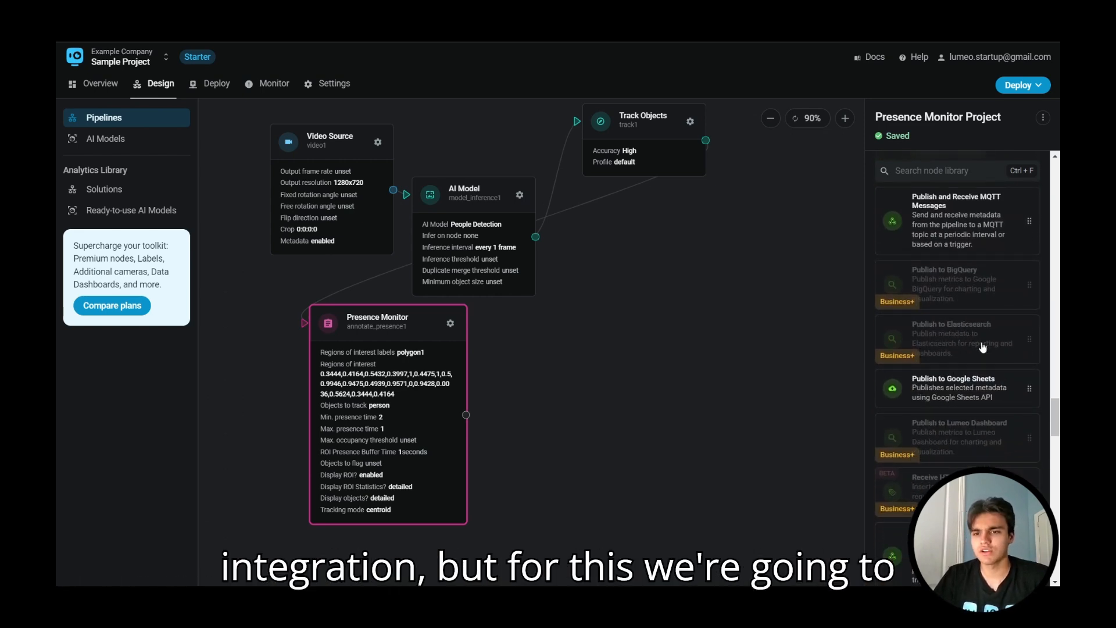
pyautogui.moveTo(992, 385); pyautogui.dragTo(549, 331)
pyautogui.moveTo(463, 309); pyautogui.dragTo(380, 312)
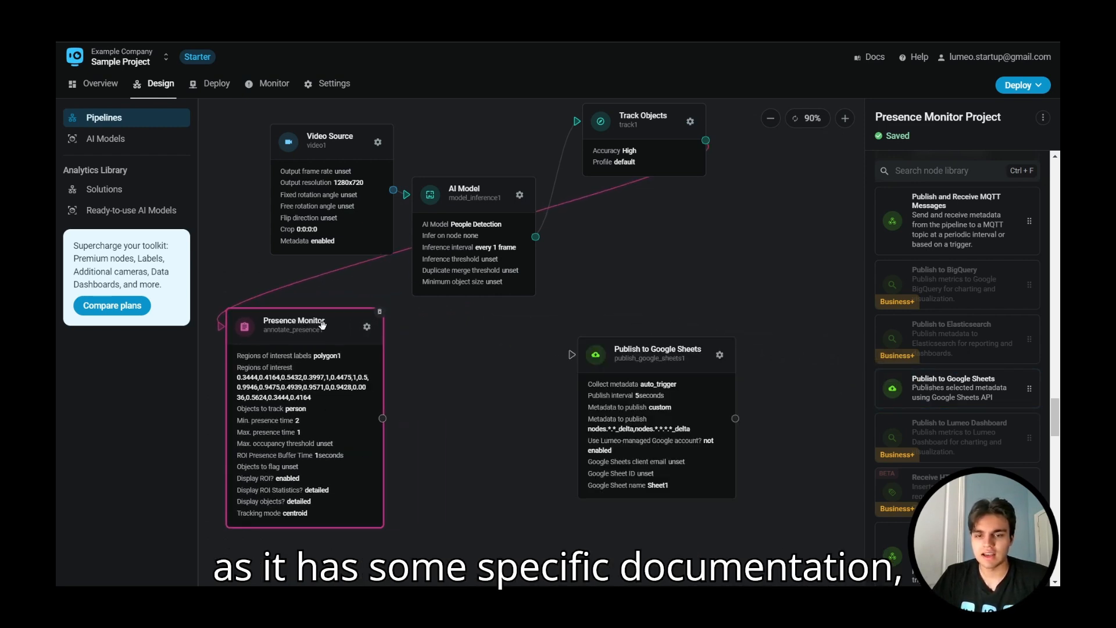
pyautogui.moveTo(650, 360); pyautogui.dragTo(586, 359)
pyautogui.moveTo(382, 418)
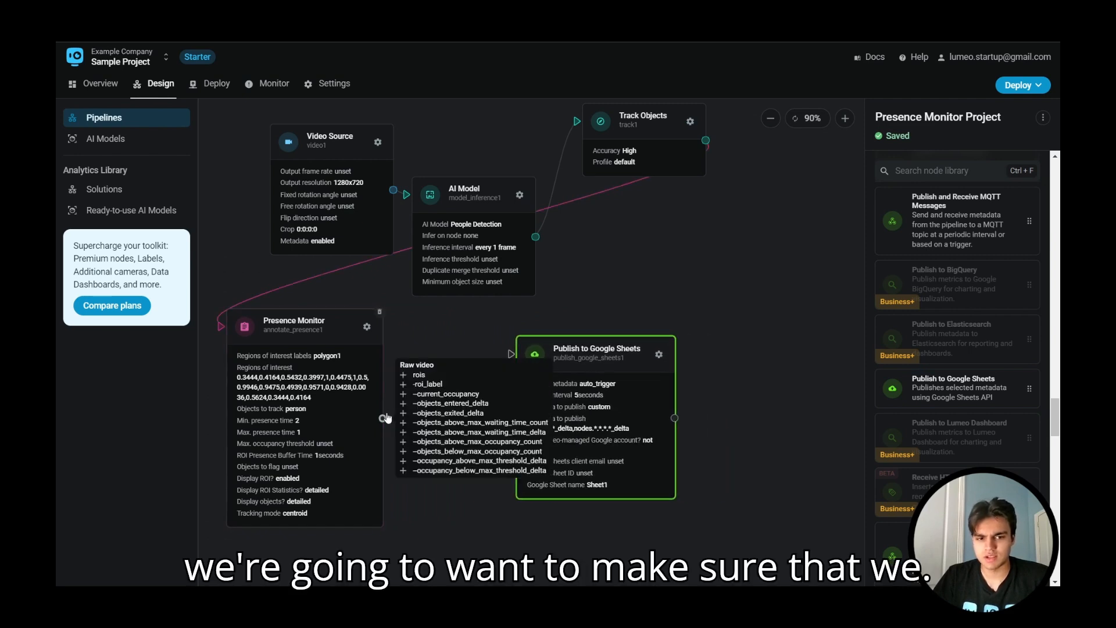
pyautogui.moveTo(507, 369); pyautogui.dragTo(512, 355)
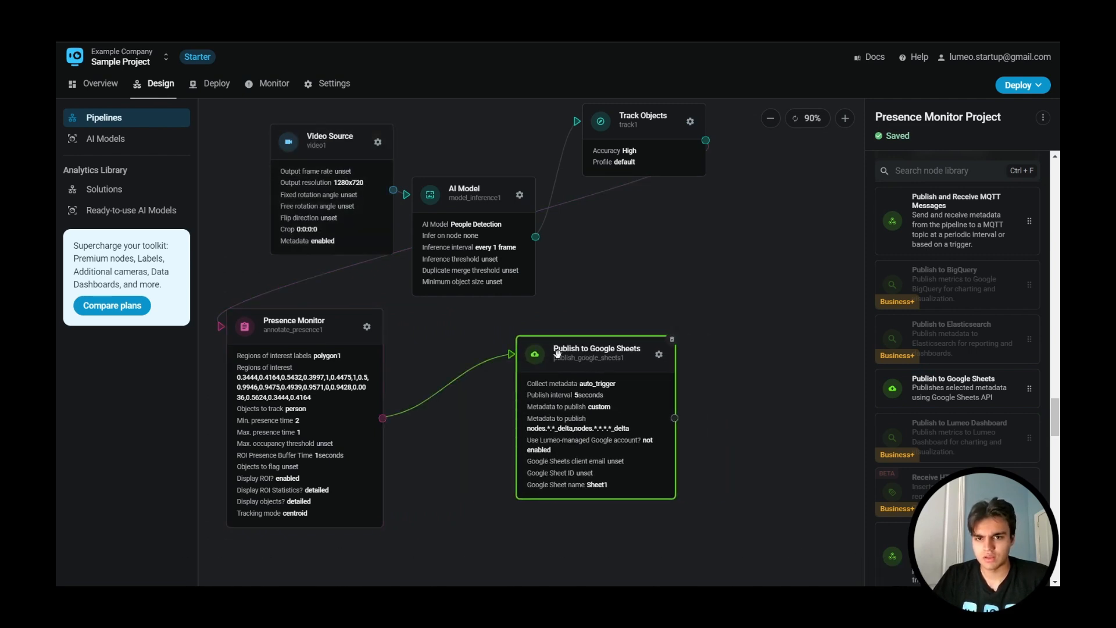
# Review the Publish to Google Sheets node's trigger, metadata and Google Sheets settings, including the service account address to share the sheet with
pyautogui.click(658, 355)
pyautogui.scroll(-6, 692, 344)
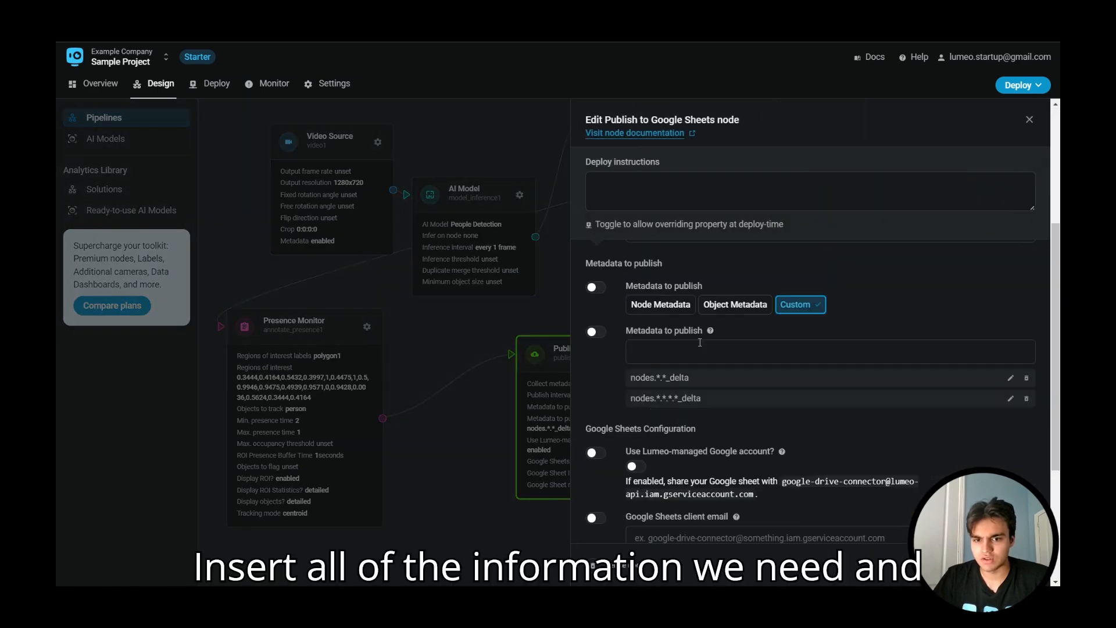
pyautogui.scroll(-2, 700, 344)
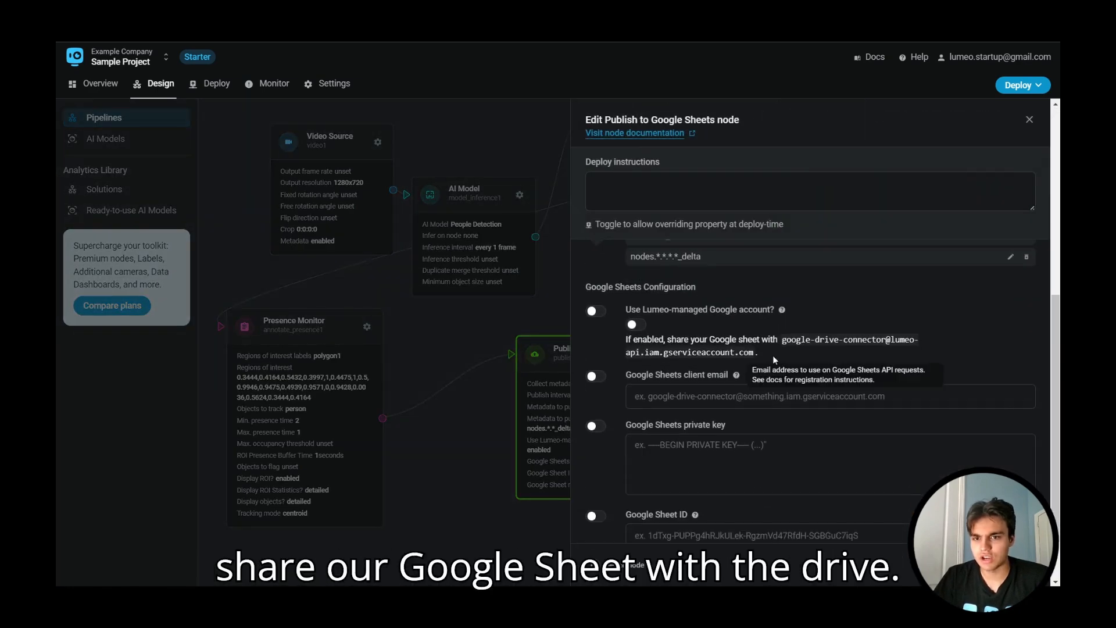
pyautogui.moveTo(782, 342); pyautogui.dragTo(791, 353)
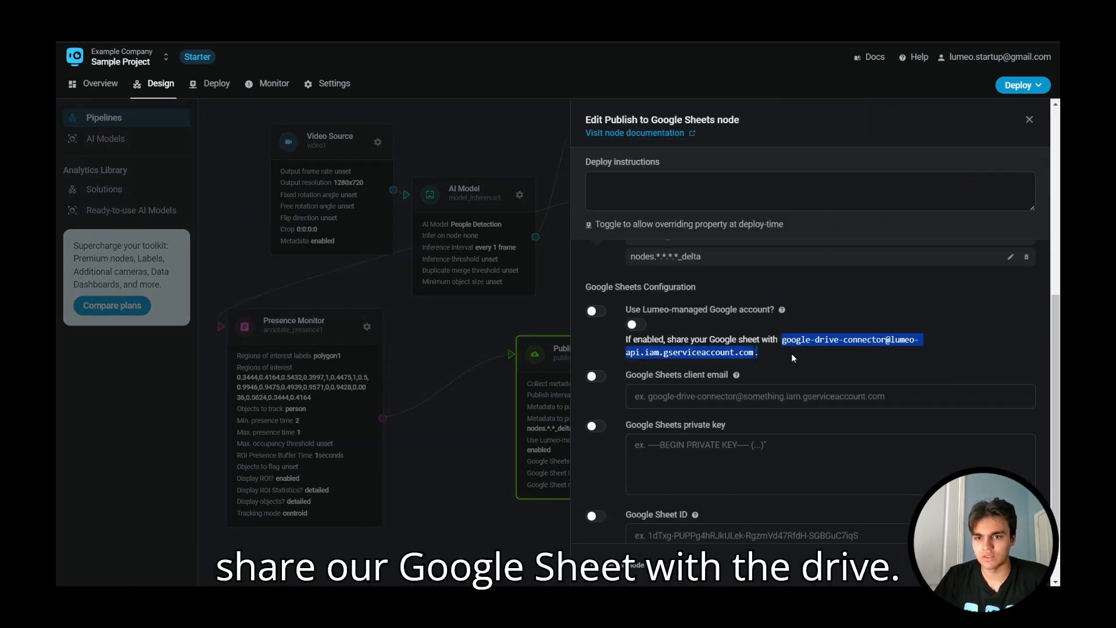
pyautogui.scroll(10, 792, 367)
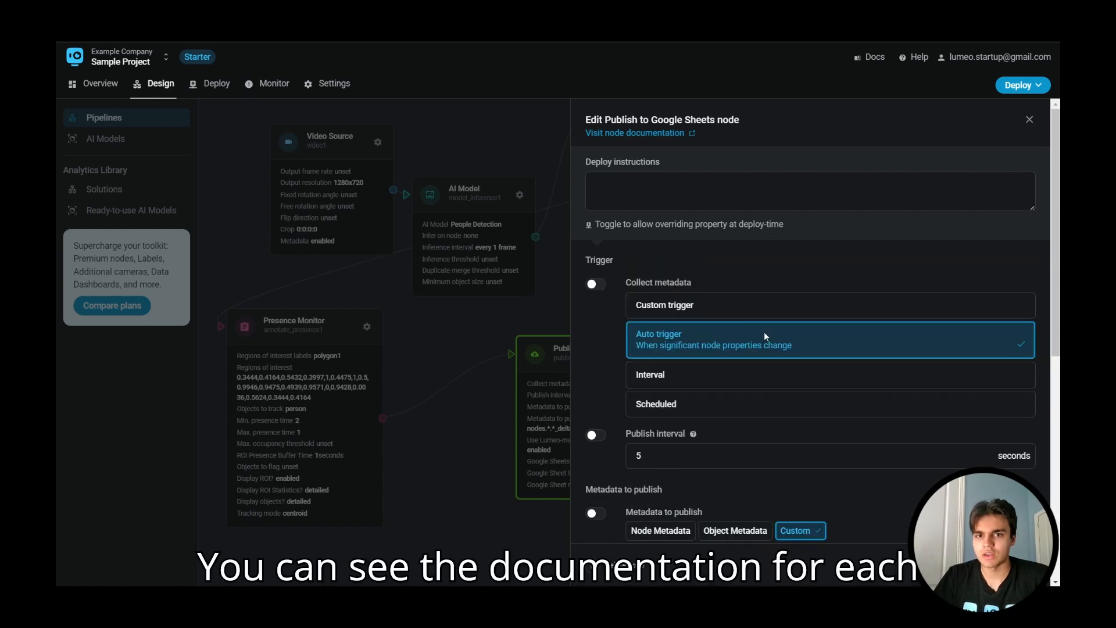
# Read the property descriptions in the Publish to Google Sheets documentation, recheck the node's configuration fields and close its settings
pyautogui.click(644, 133)
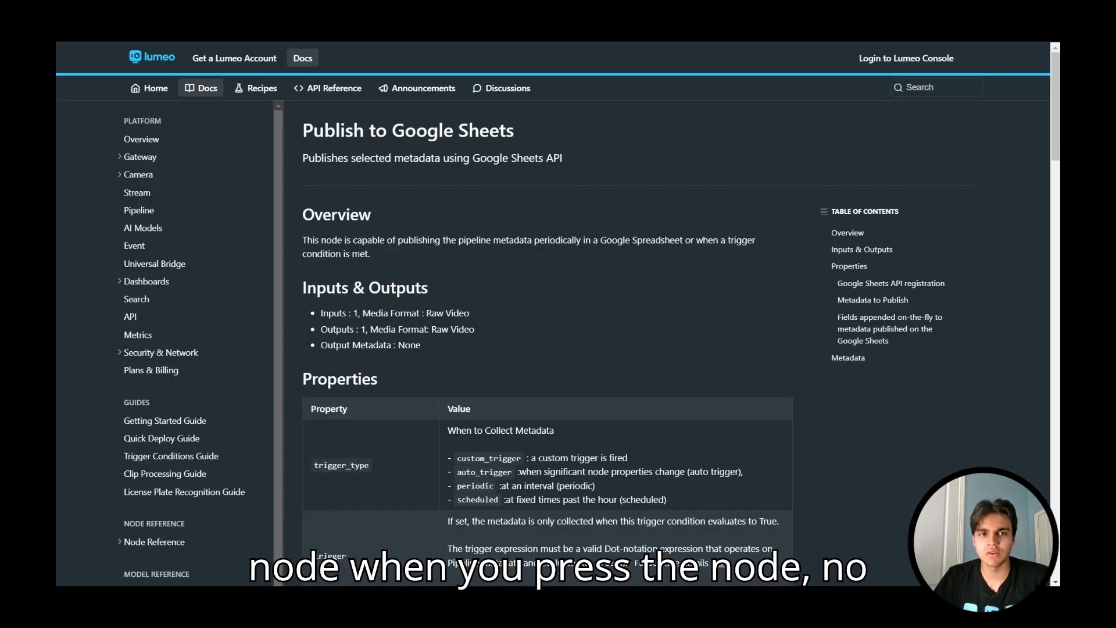
pyautogui.scroll(-1, 534, 179)
pyautogui.scroll(-15, 579, 225)
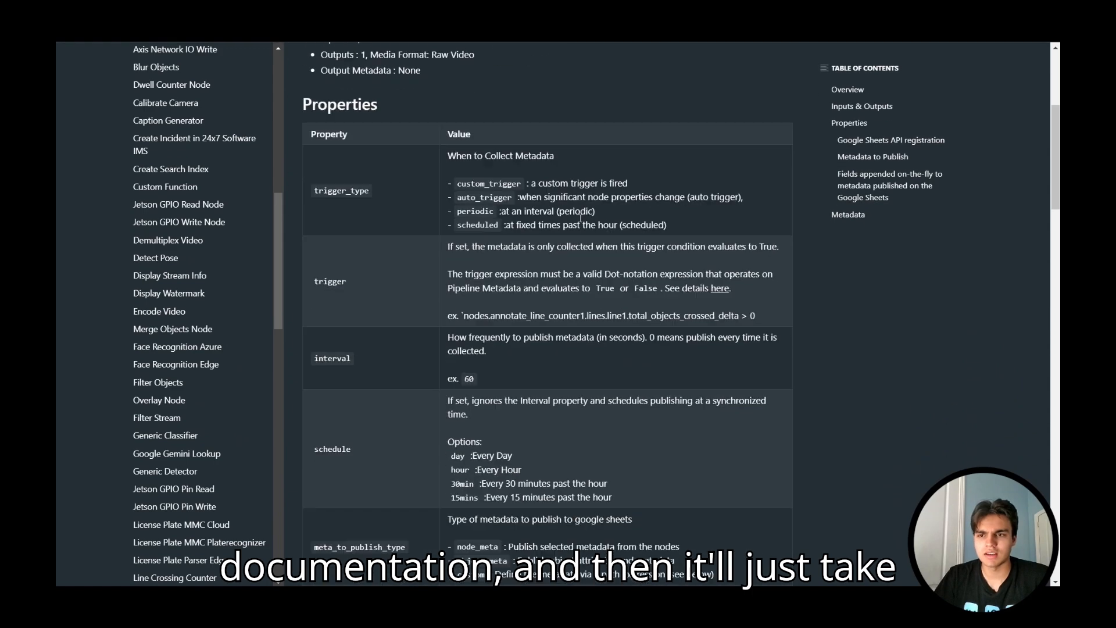
pyautogui.scroll(2, 578, 216)
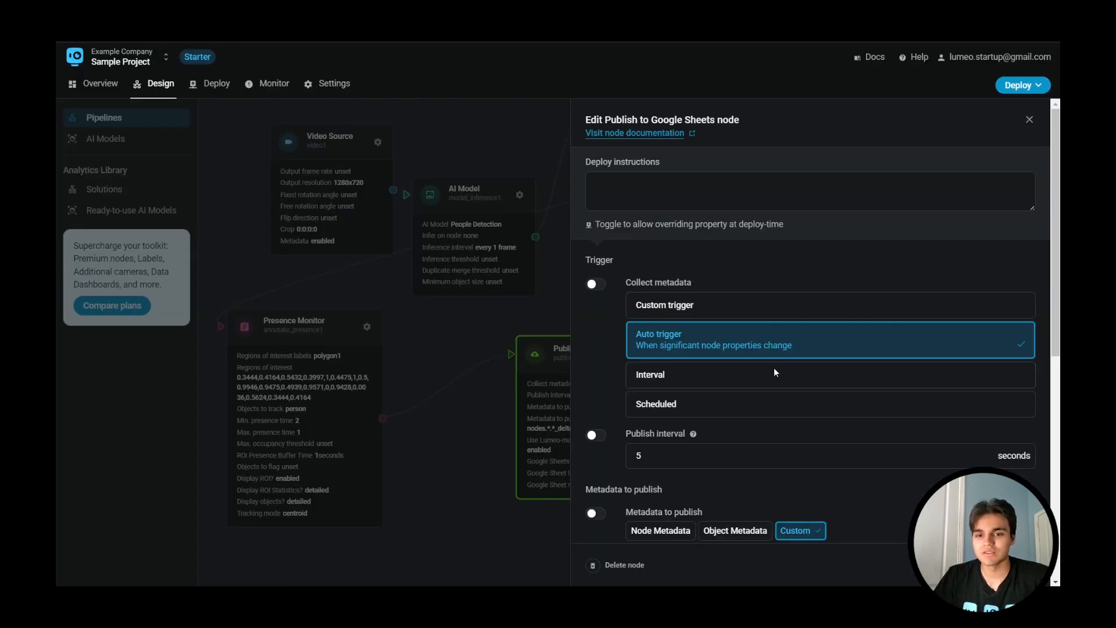
pyautogui.scroll(-1, 774, 372)
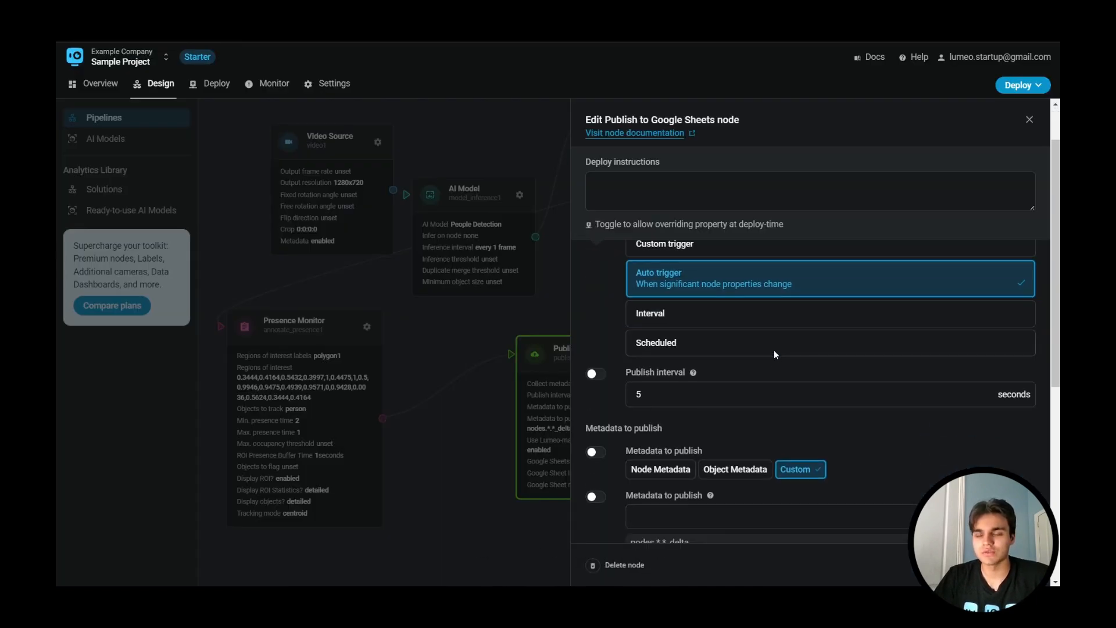
pyautogui.scroll(-5, 773, 350)
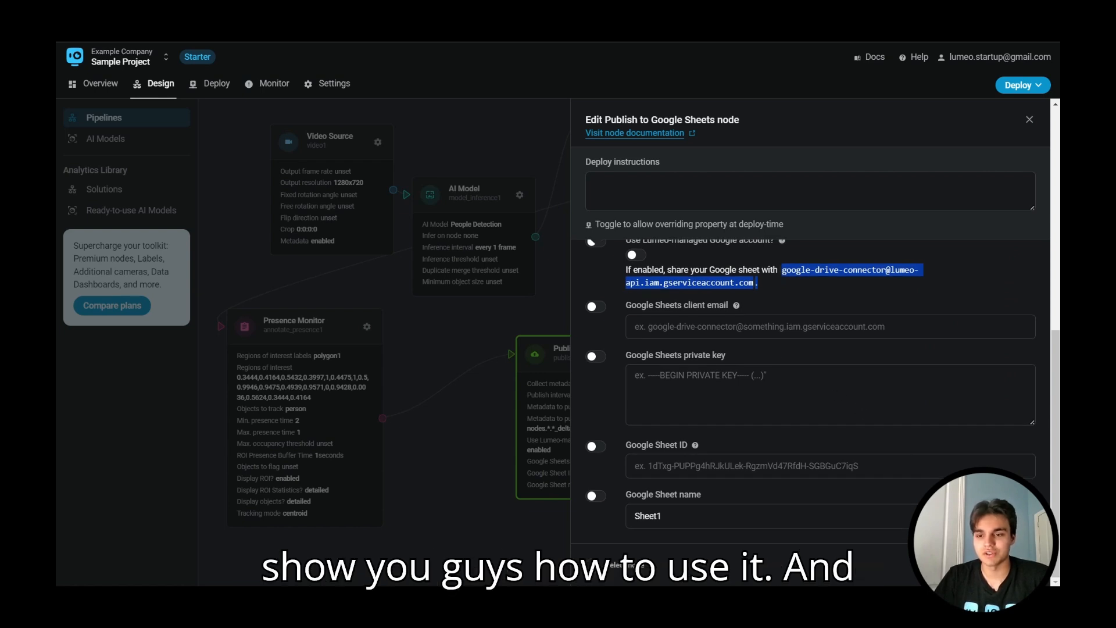
pyautogui.press('Escape')
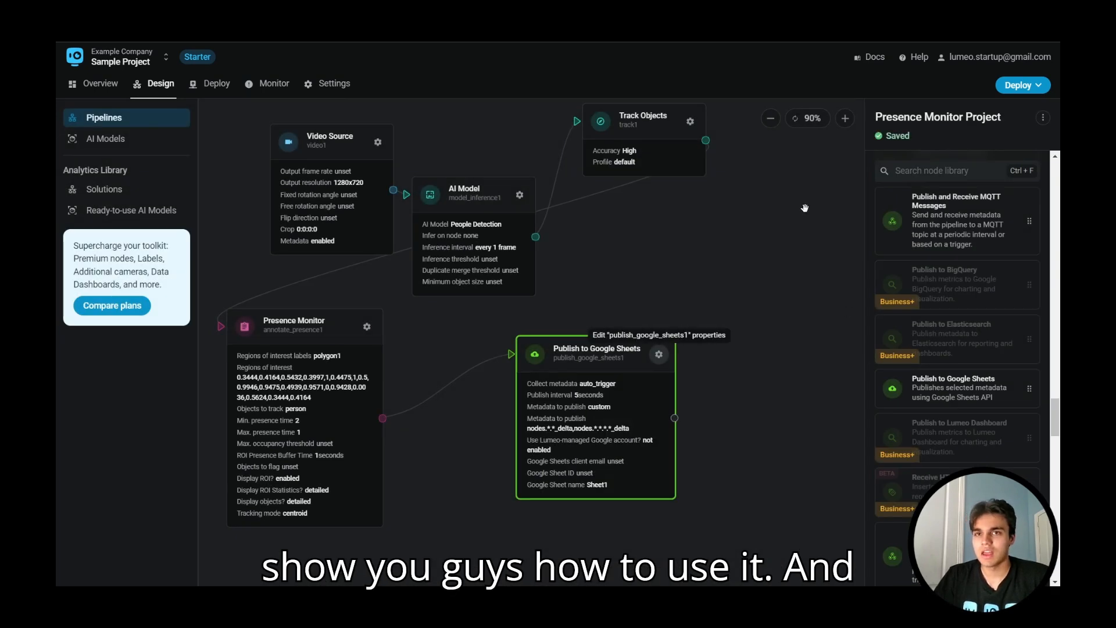
# Add an Encode Video node fed by the Publish to Google Sheets output, and attach a Stream RTSP node to the Encode Video output
pyautogui.moveTo(591, 359); pyautogui.dragTo(538, 358)
pyautogui.scroll(-8, 950, 395)
pyautogui.scroll(-10, 959, 413)
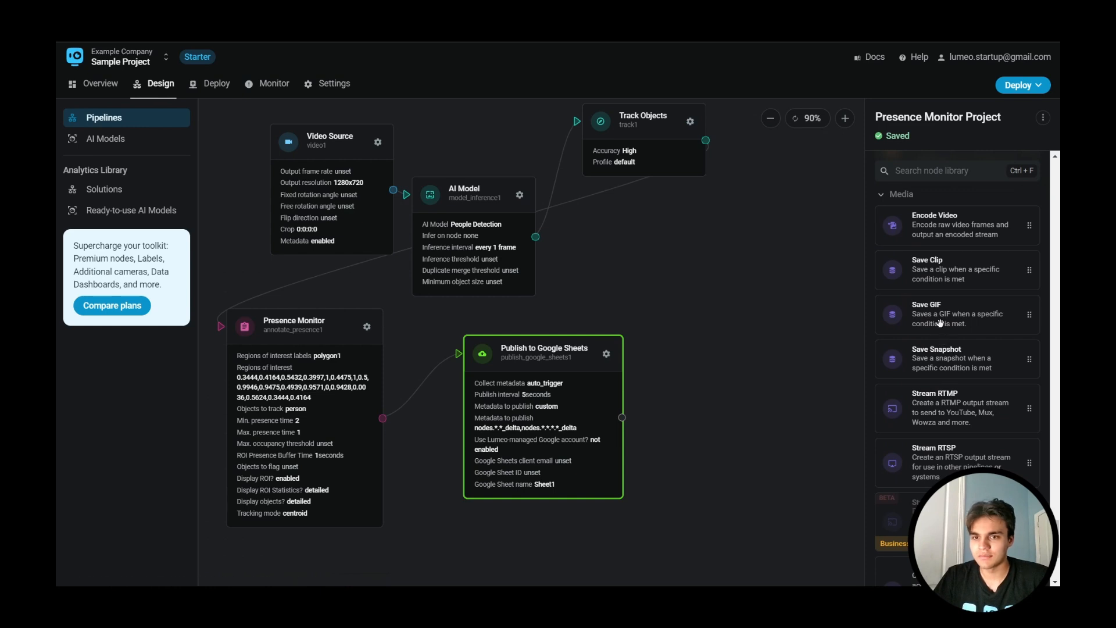
pyautogui.moveTo(798, 332); pyautogui.dragTo(720, 411)
pyautogui.moveTo(622, 417); pyautogui.dragTo(681, 391)
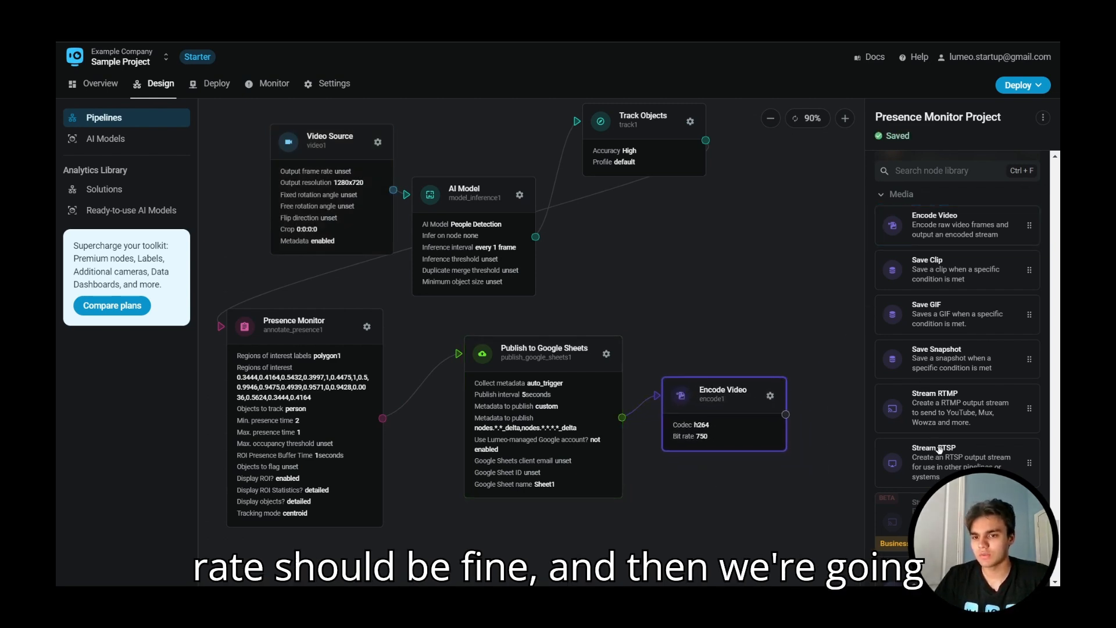
pyautogui.scroll(-2, 932, 456)
pyautogui.moveTo(926, 353); pyautogui.dragTo(785, 414)
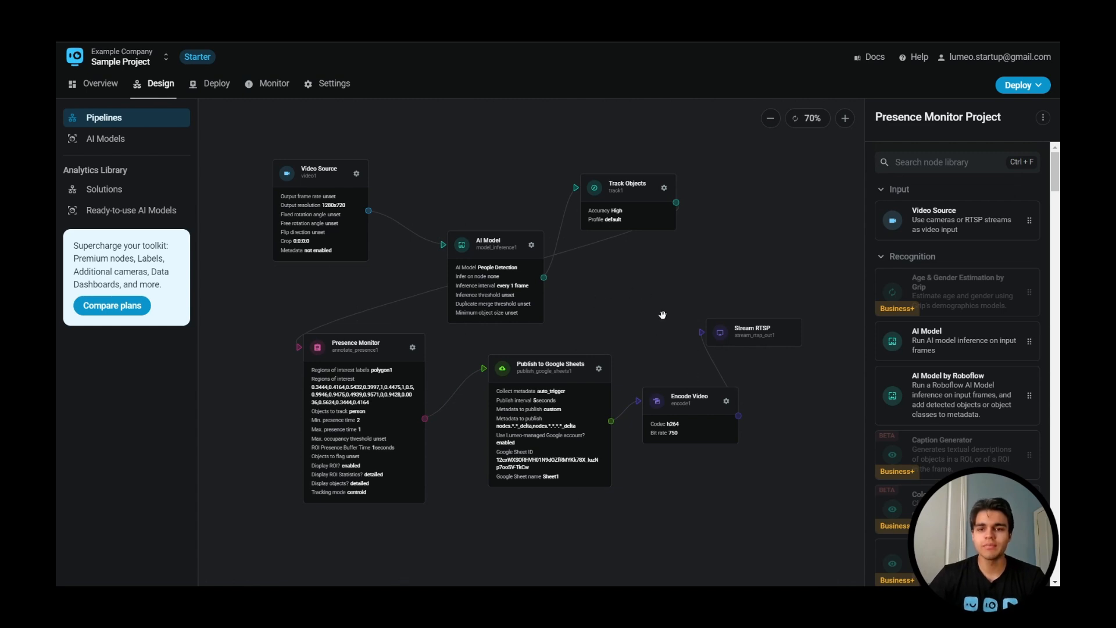
# Start deploying the pipeline with SeasideHeights1.mp4 as the video source and check the Presence Monitor's region of interest on its frame
pyautogui.click(1029, 86)
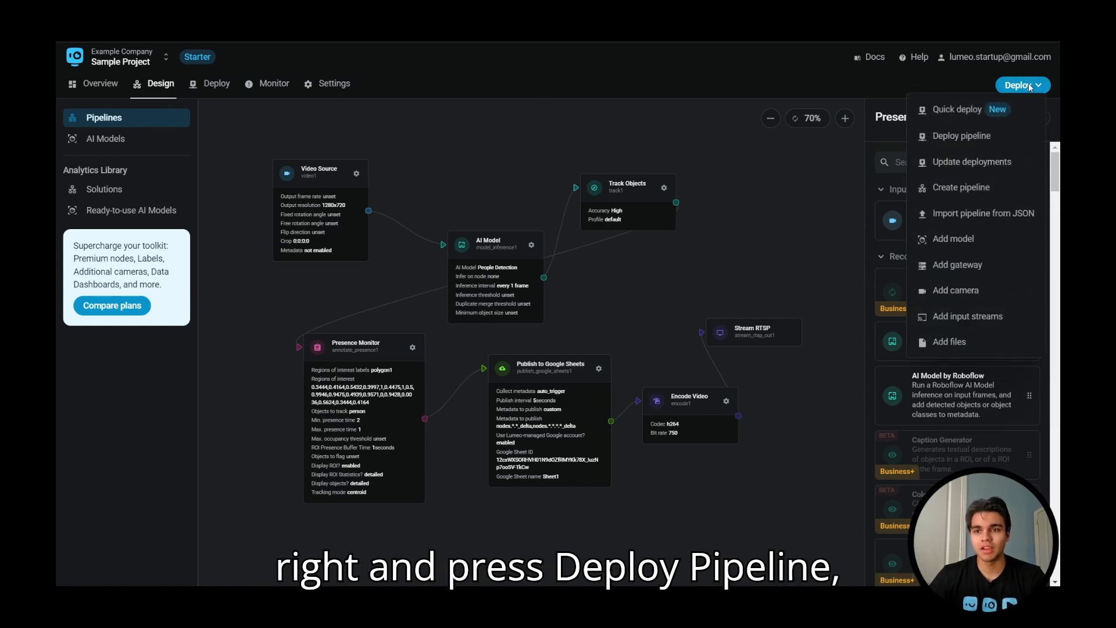
pyautogui.click(989, 136)
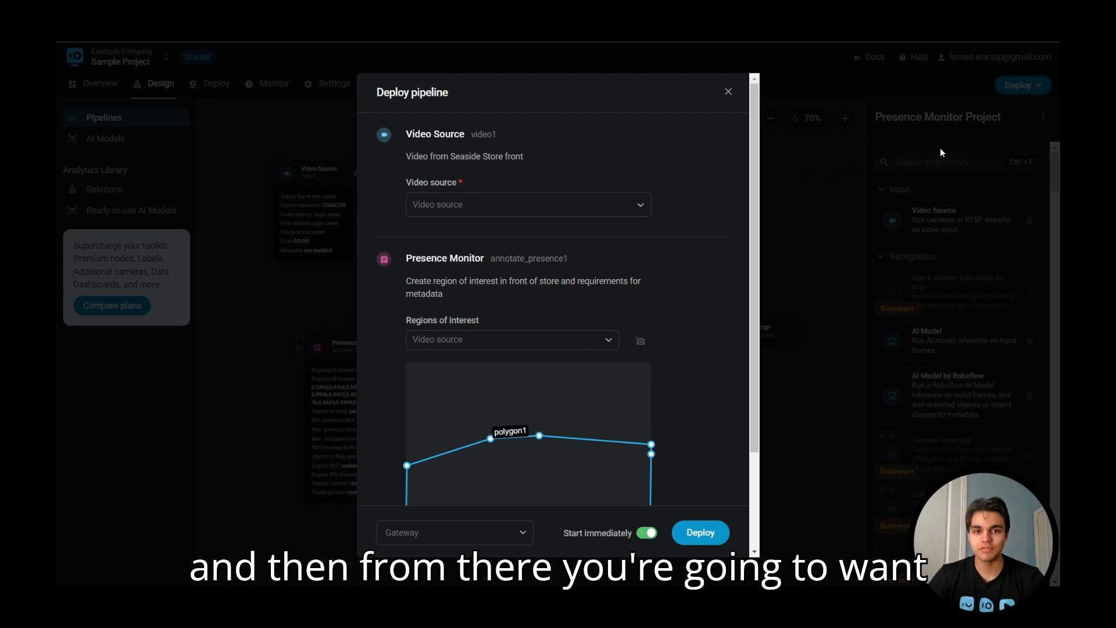
pyautogui.click(592, 202)
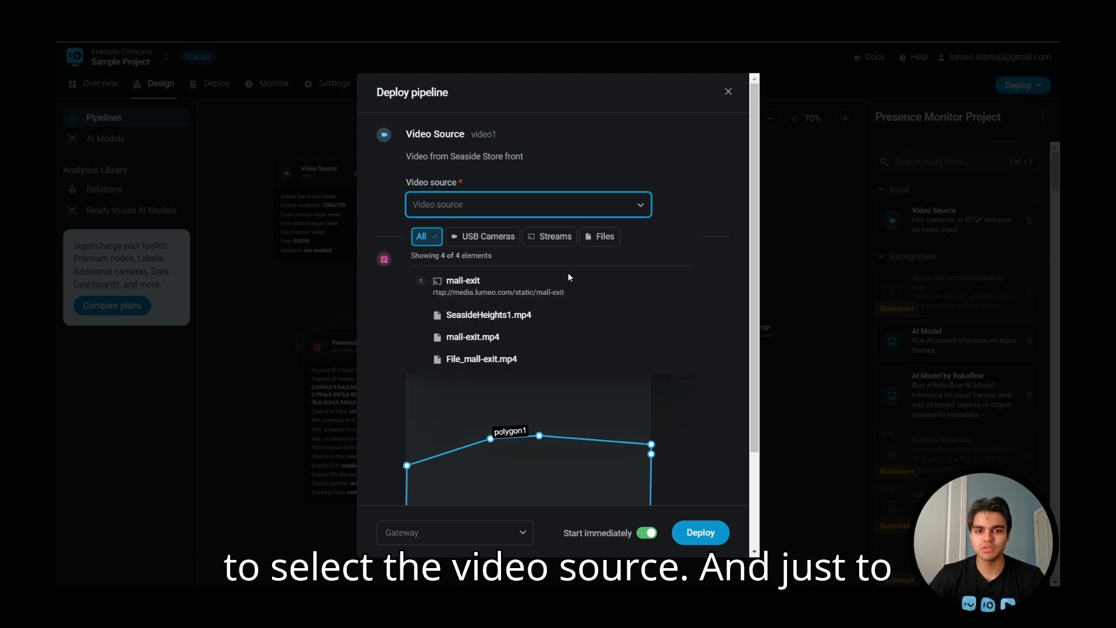
pyautogui.click(498, 323)
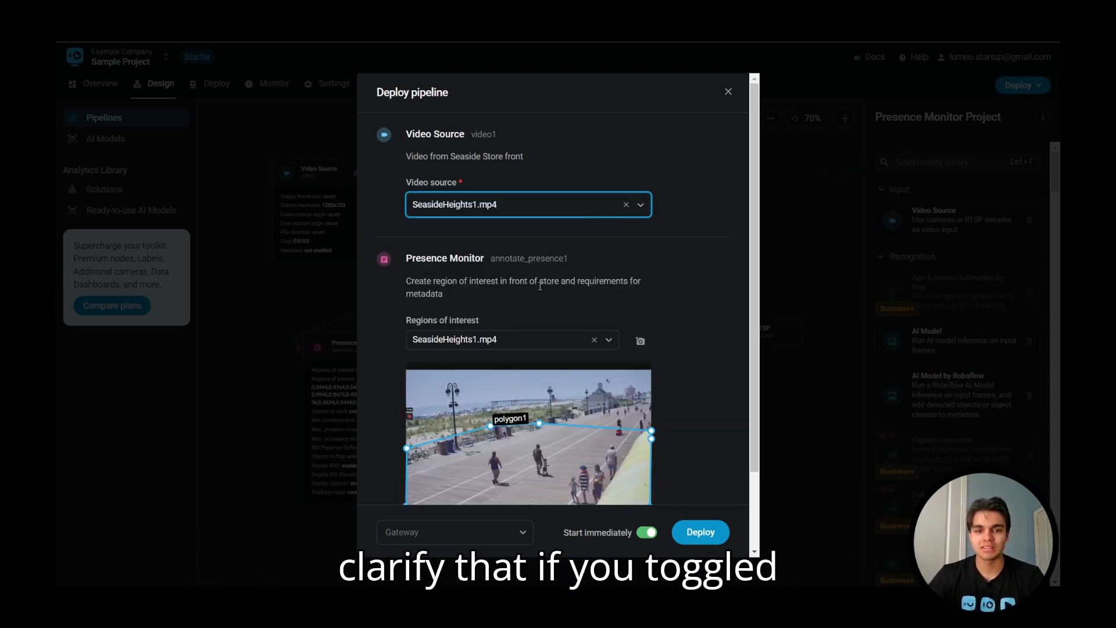
pyautogui.scroll(-2, 518, 252)
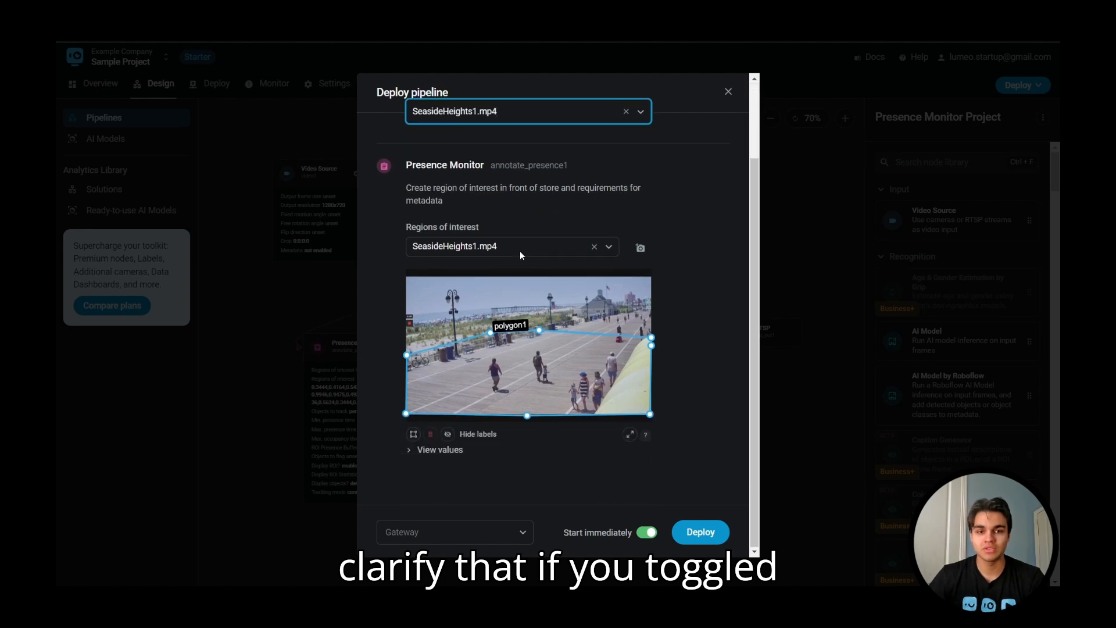
pyautogui.scroll(2, 501, 194)
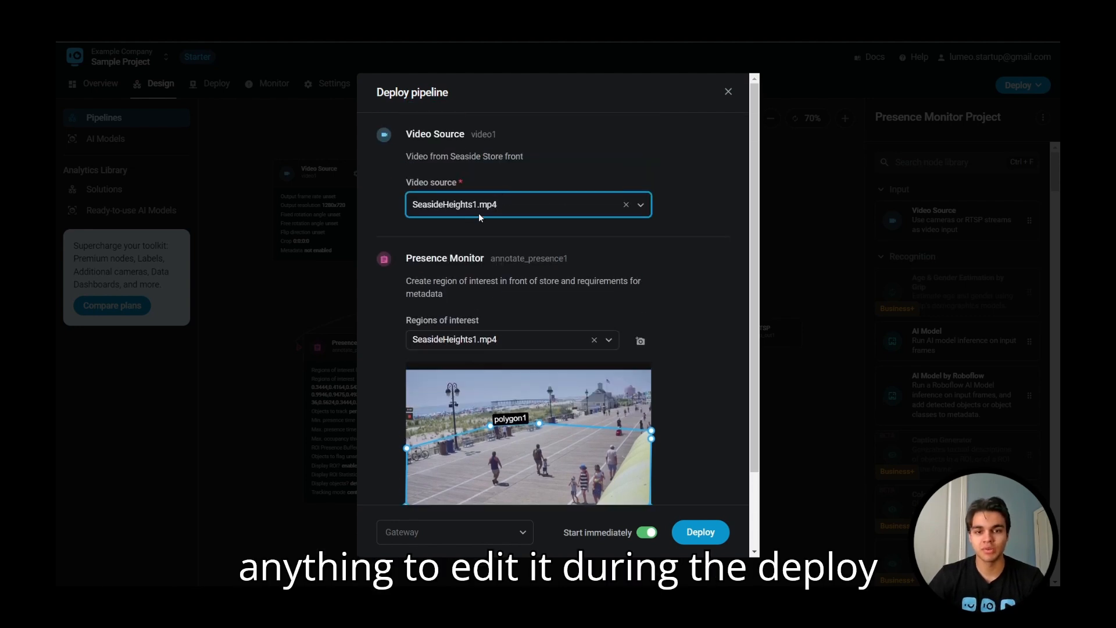
pyautogui.scroll(-2, 551, 264)
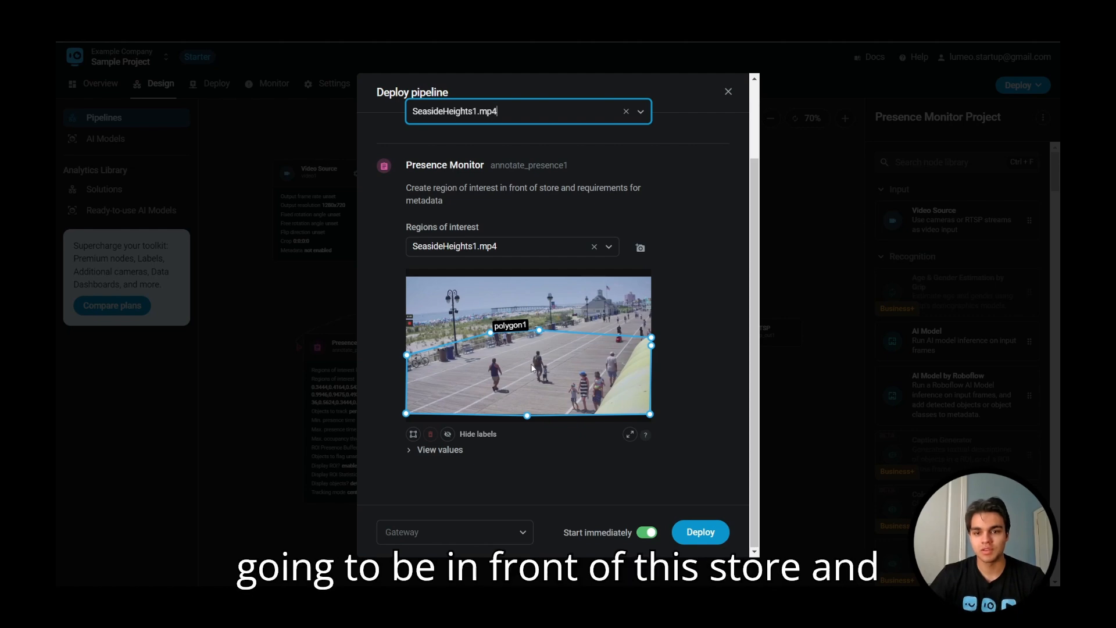
# Choose Trial Cloud Gateway as the gateway and deploy the pipeline with immediate start
pyautogui.click(487, 531)
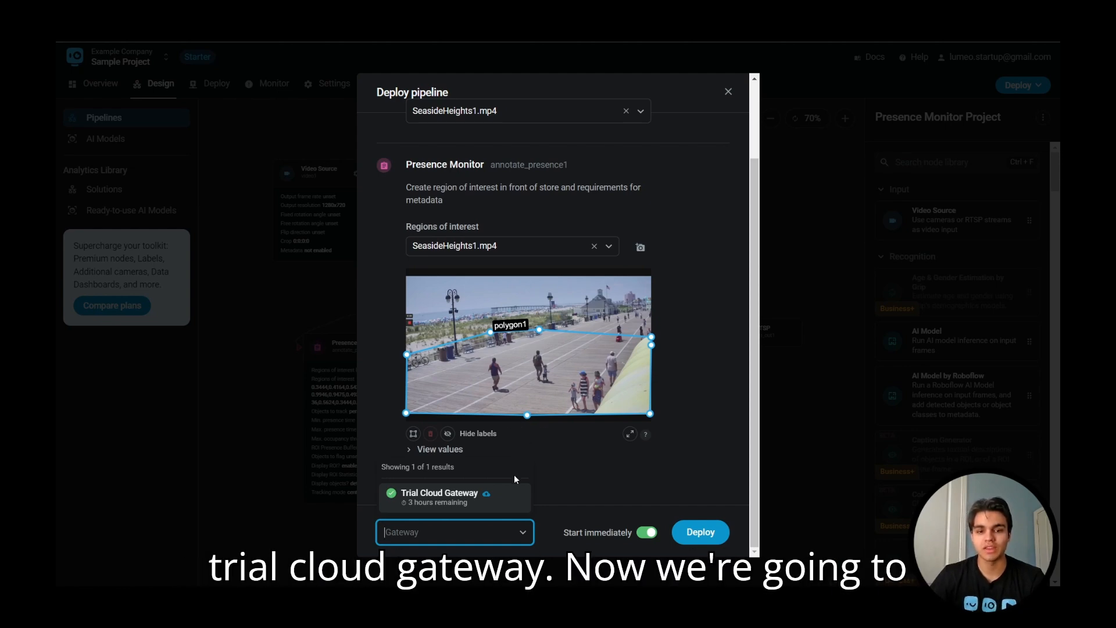
pyautogui.click(511, 493)
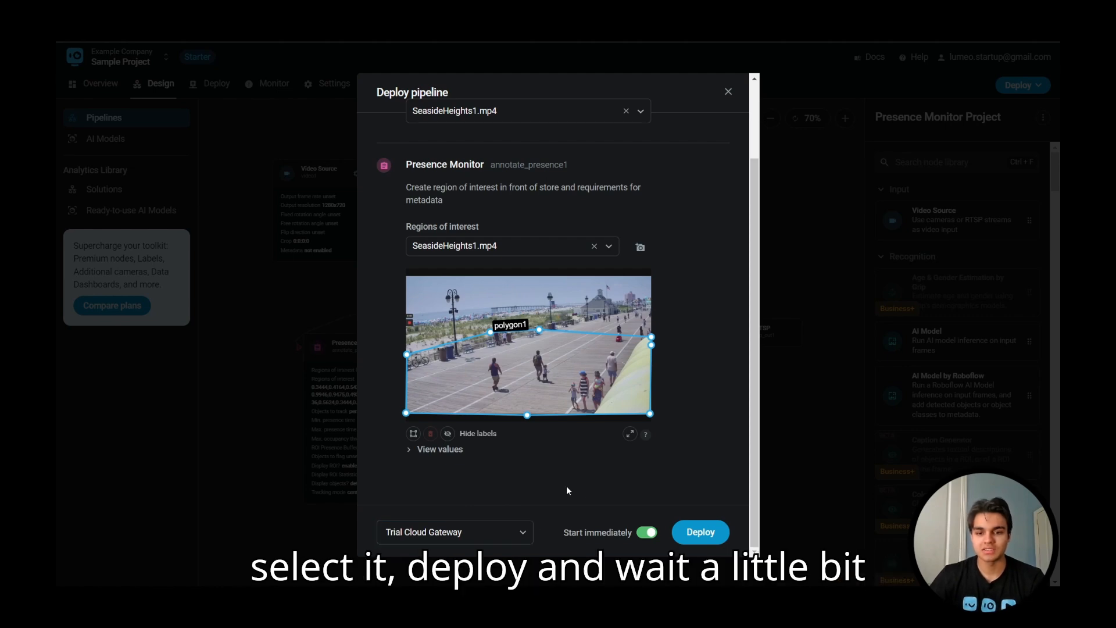
pyautogui.click(693, 526)
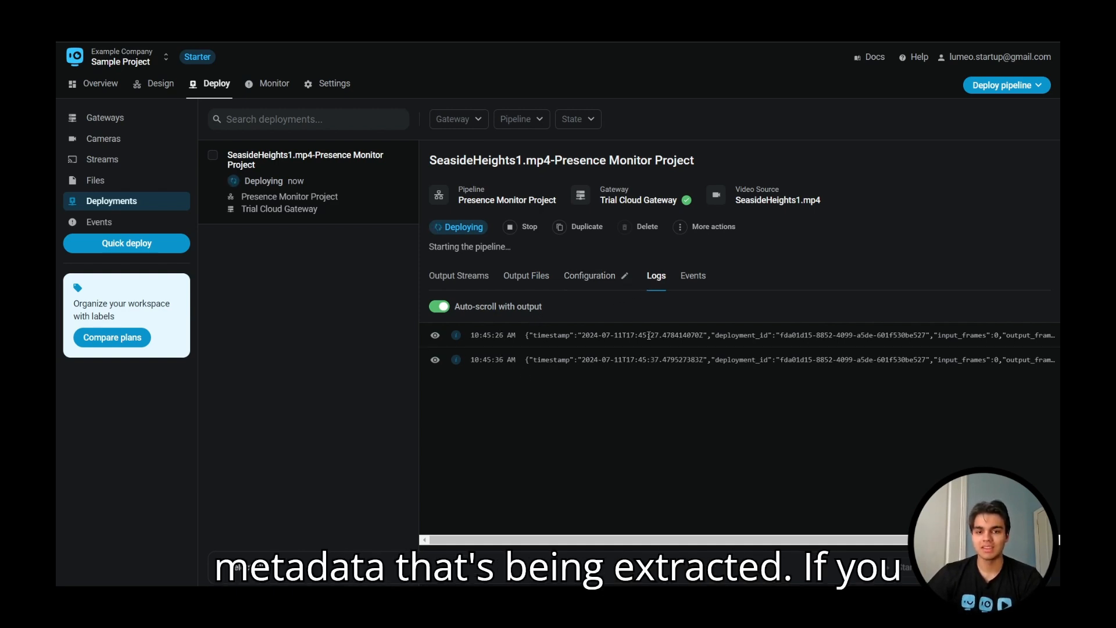
# Inspect the full JSON of the deployment's first log entry, close it, and open the pipeline's RTSP output stream for viewing
pyautogui.click(434, 335)
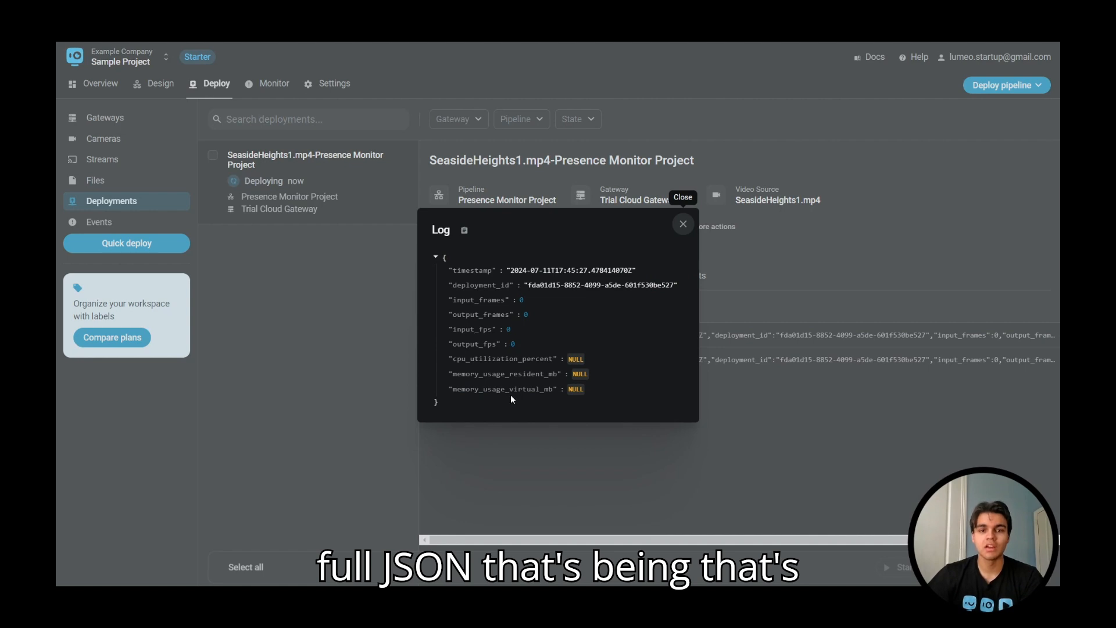
pyautogui.click(682, 225)
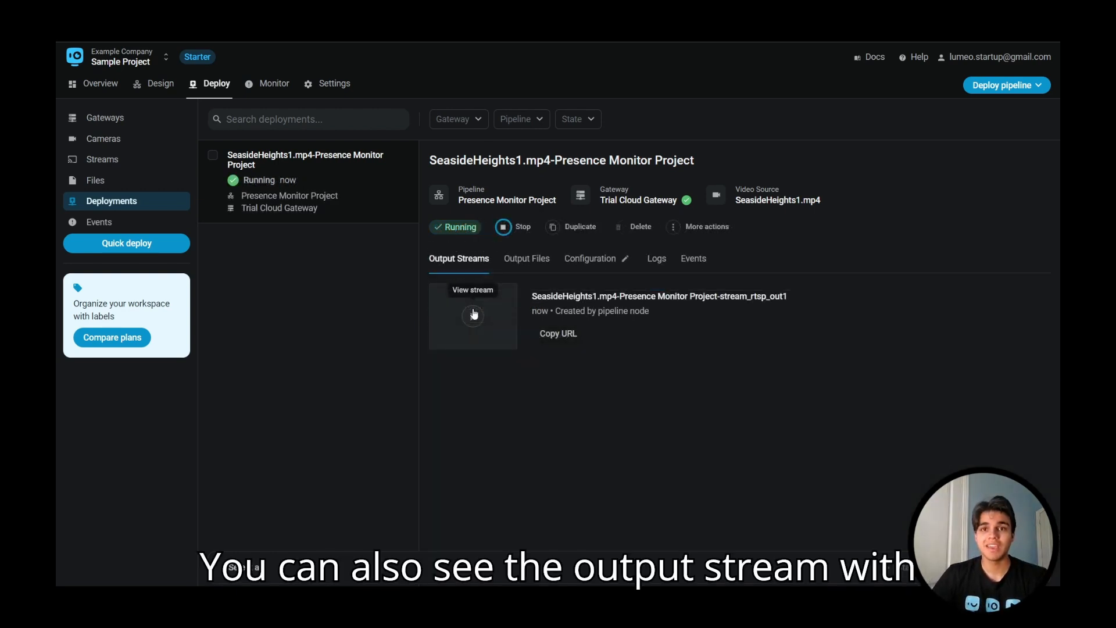
pyautogui.click(473, 314)
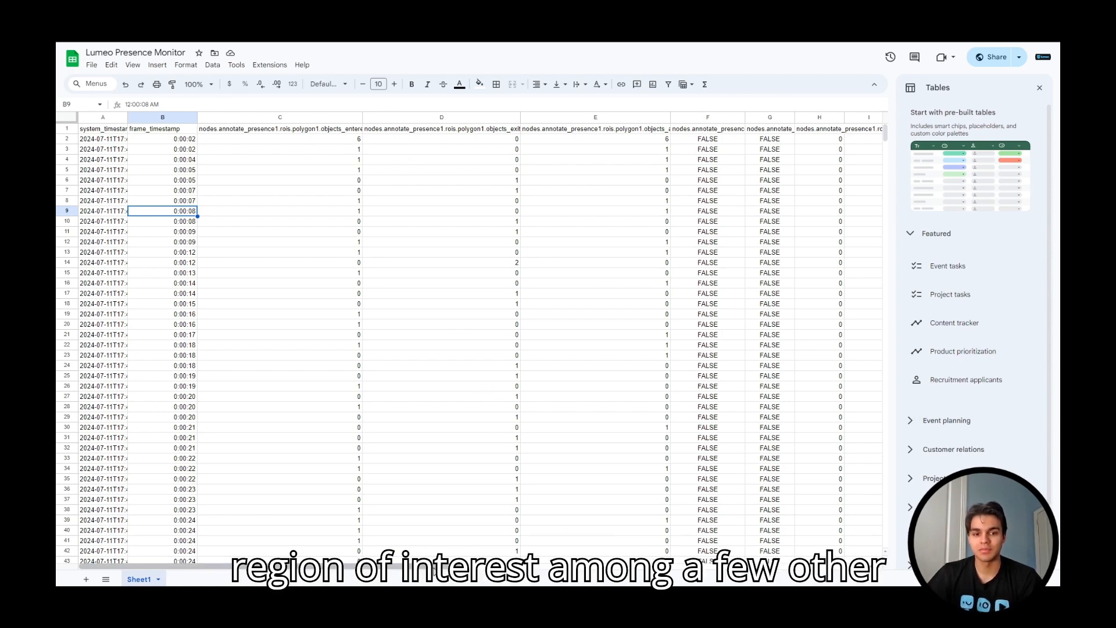
# Examine the Presence Monitor metadata columns and all timestamped rows in the Lumeo Presence Monitor Google Sheet
pyautogui.hscroll(5, 539, 529)
pyautogui.hscroll(-5, 486, 489)
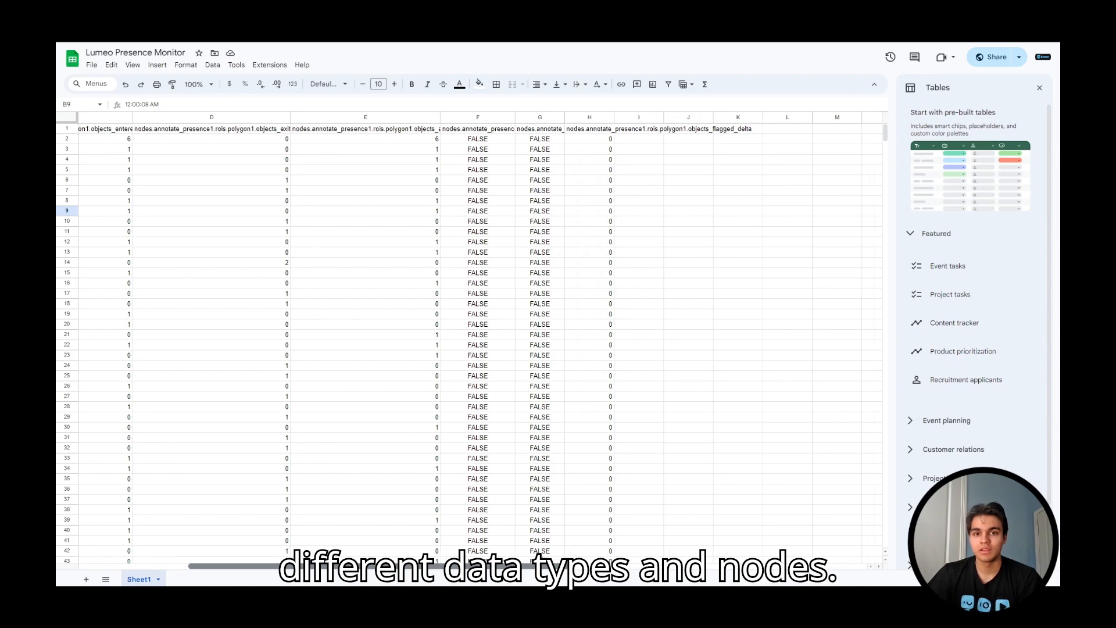
pyautogui.scroll(-15, 487, 490)
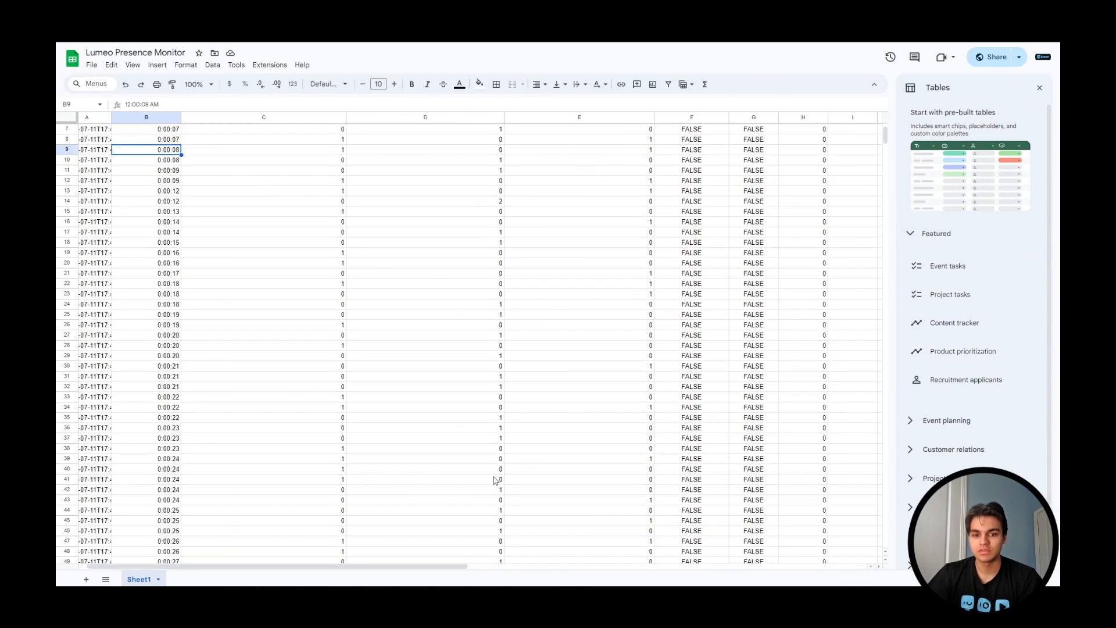
pyautogui.scroll(-20, 495, 449)
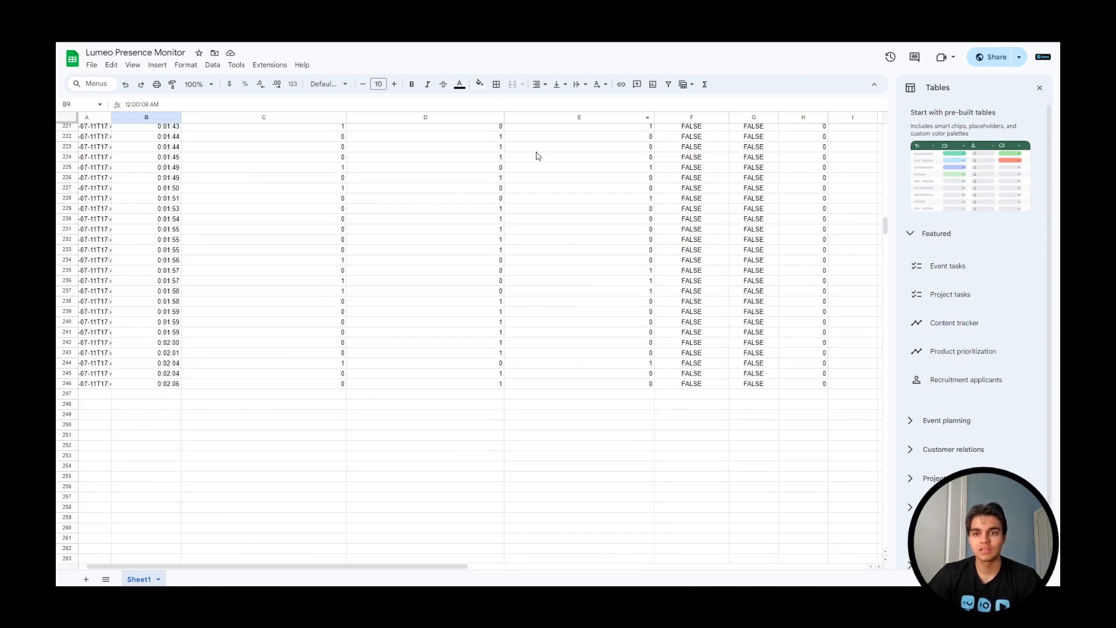
pyautogui.scroll(10, 531, 197)
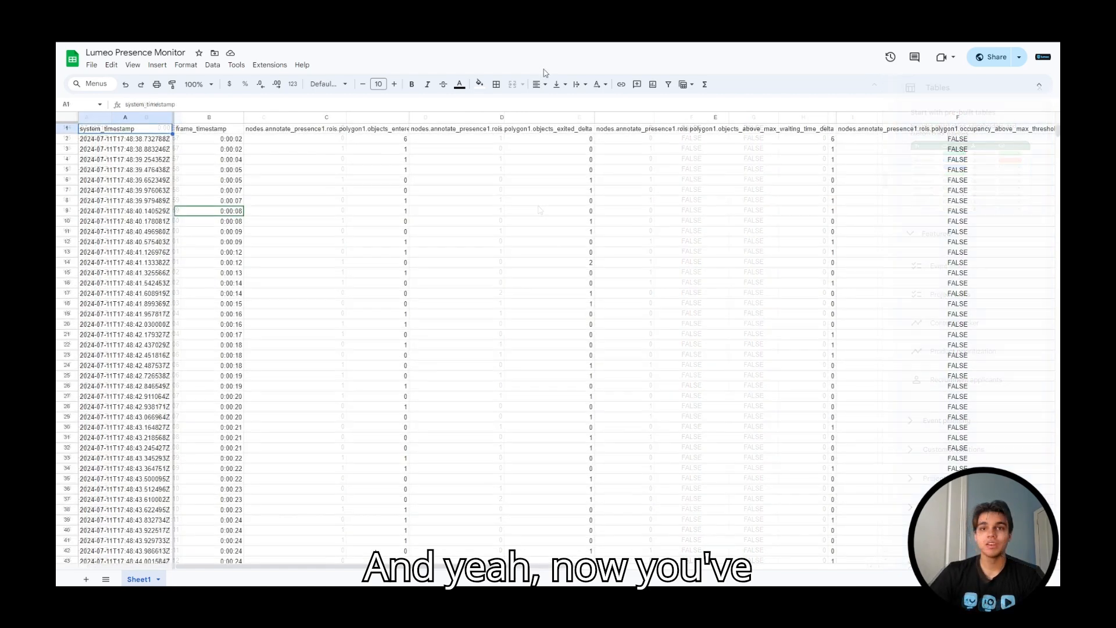